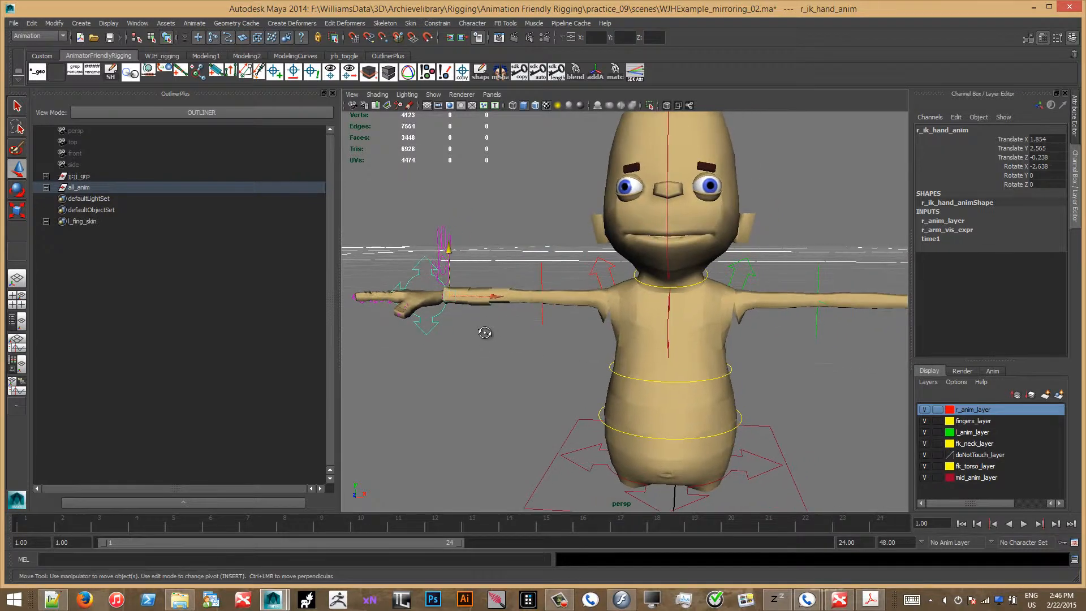
- Test the right IK hand control by rotating it about X to roughly 39 degrees, and undo the rotation
{"action": "key", "text": "e"}
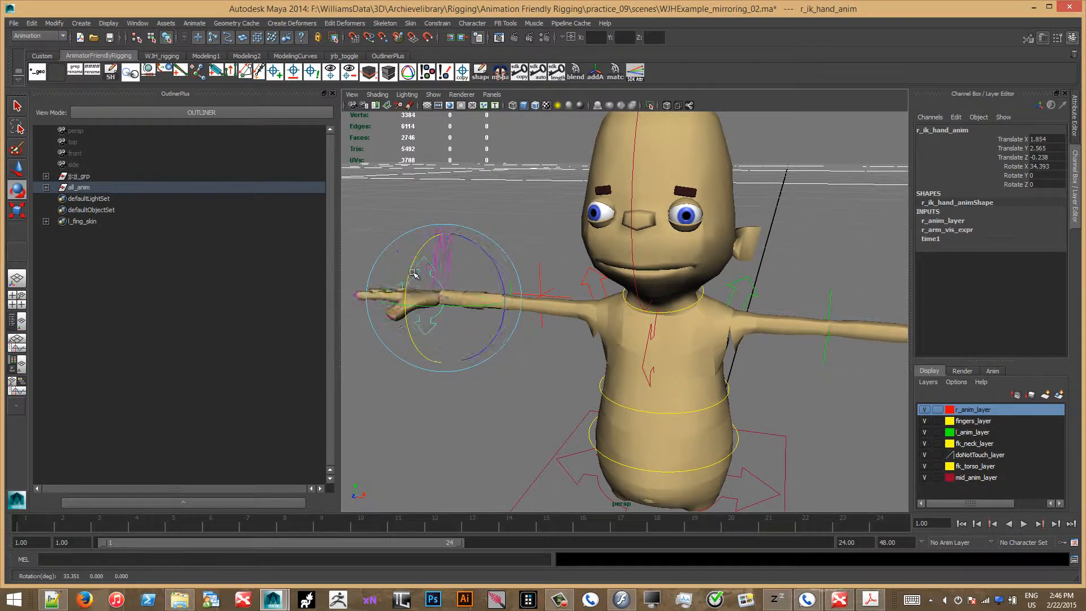
{"action": "left_click_drag", "start_coordinate": [413, 274], "coordinate": [441, 326]}
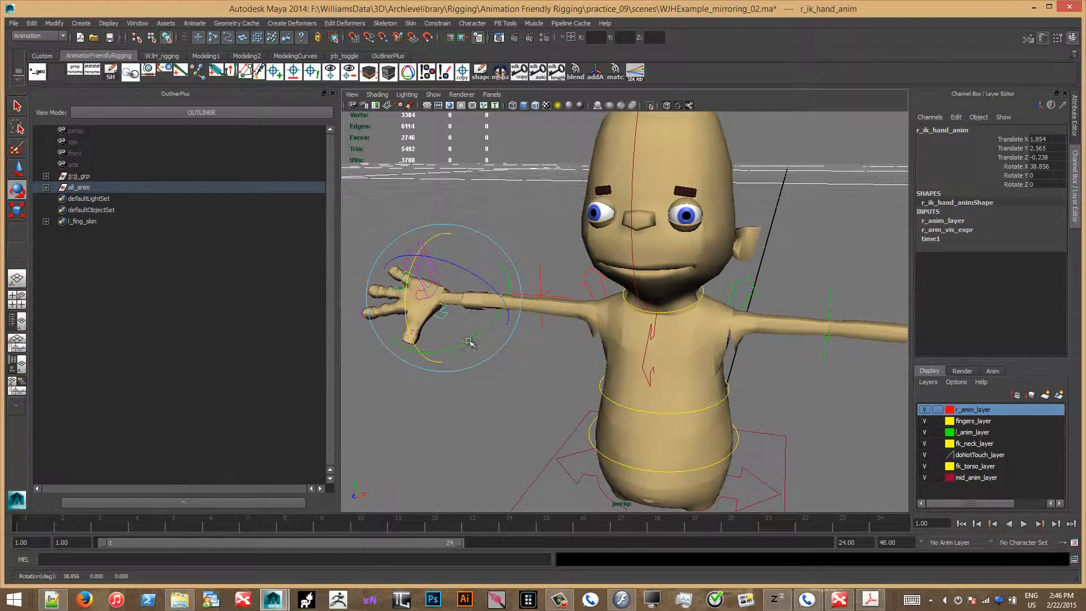
{"action": "key", "text": "ctrl+z"}
- Try moving the right IK elbow control, undo the move and clear the selection
{"action": "left_click", "coordinate": [542, 281]}
{"action": "key", "text": "w"}
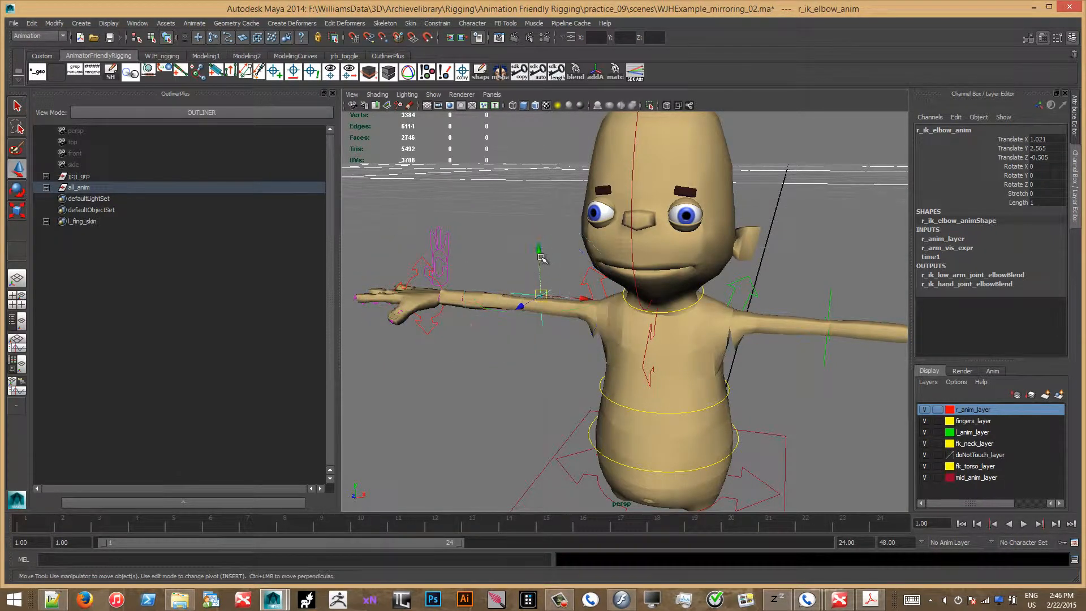
{"action": "left_click_drag", "start_coordinate": [527, 246], "coordinate": [553, 312], "text": "alt"}
{"action": "key", "text": "ctrl+z"}
{"action": "left_click", "coordinate": [482, 371]}
- Scale the whole rig up uniformly through all_anim to a globalScale of about 1.67
{"action": "right_click_drag", "start_coordinate": [513, 315], "coordinate": [490, 330], "text": "alt"}
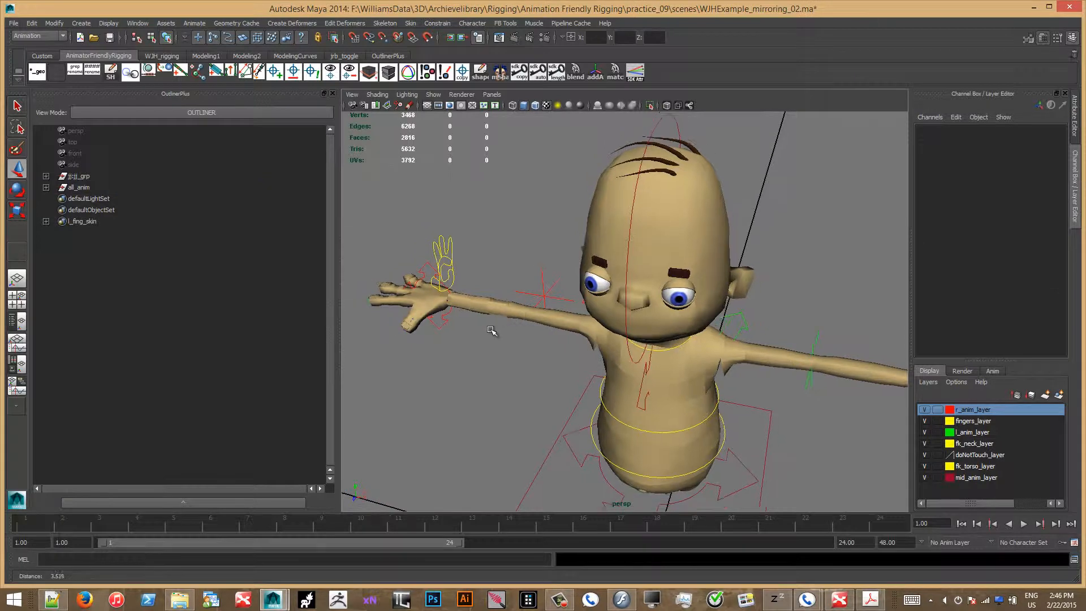
{"action": "left_click_drag", "start_coordinate": [491, 330], "coordinate": [575, 300], "text": "alt"}
{"action": "right_click_drag", "start_coordinate": [574, 300], "coordinate": [504, 323], "text": "alt"}
{"action": "left_click_drag", "start_coordinate": [504, 323], "coordinate": [553, 283], "text": "alt"}
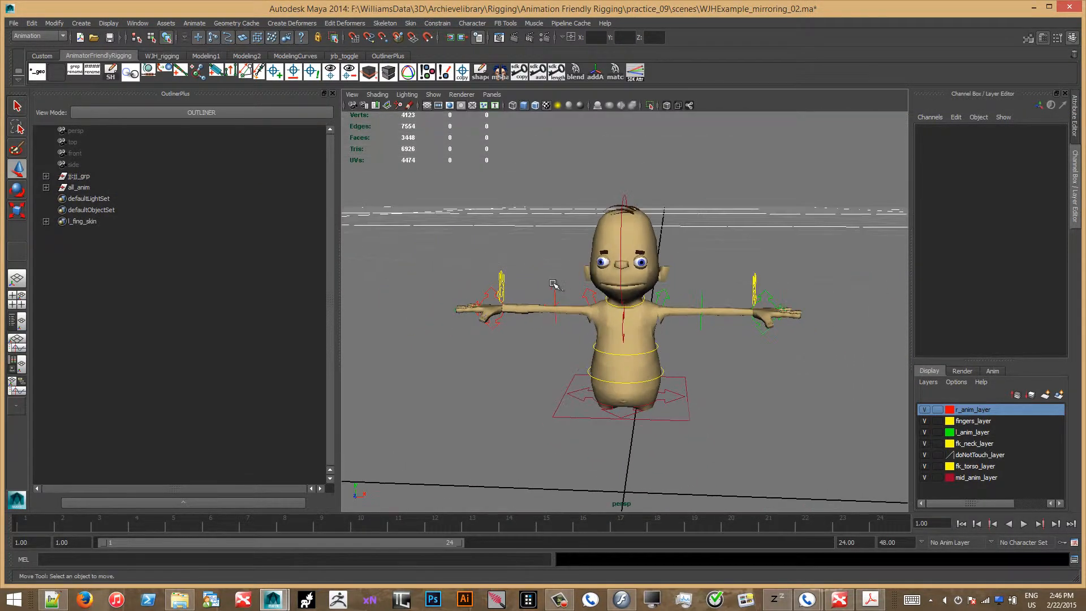
{"action": "right_click_drag", "start_coordinate": [503, 315], "coordinate": [601, 344], "text": "alt"}
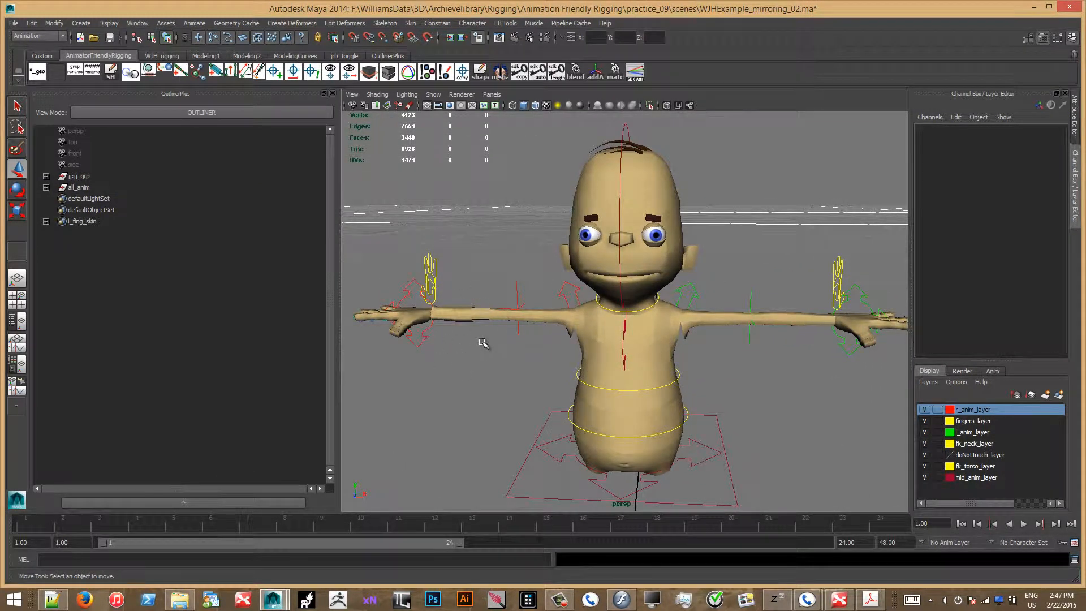
{"action": "left_click", "coordinate": [83, 187]}
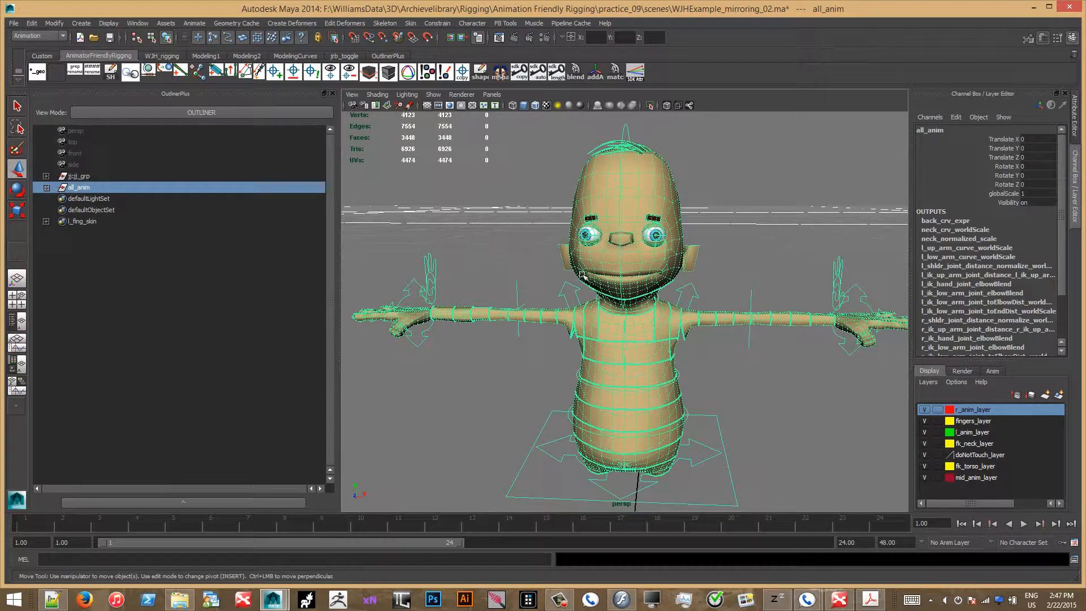
{"action": "middle_click_drag", "start_coordinate": [622, 342], "coordinate": [638, 315], "text": "alt"}
{"action": "right_click_drag", "start_coordinate": [637, 315], "coordinate": [574, 333], "text": "alt"}
{"action": "key", "text": "e"}
{"action": "key", "text": "r"}
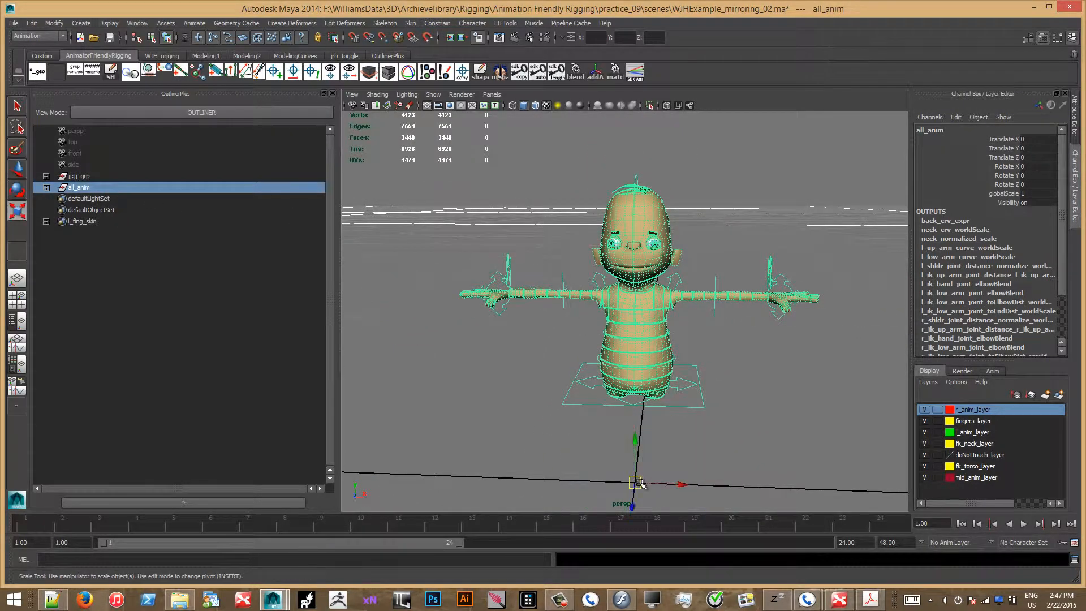
{"action": "left_click_drag", "start_coordinate": [634, 484], "coordinate": [591, 287]}
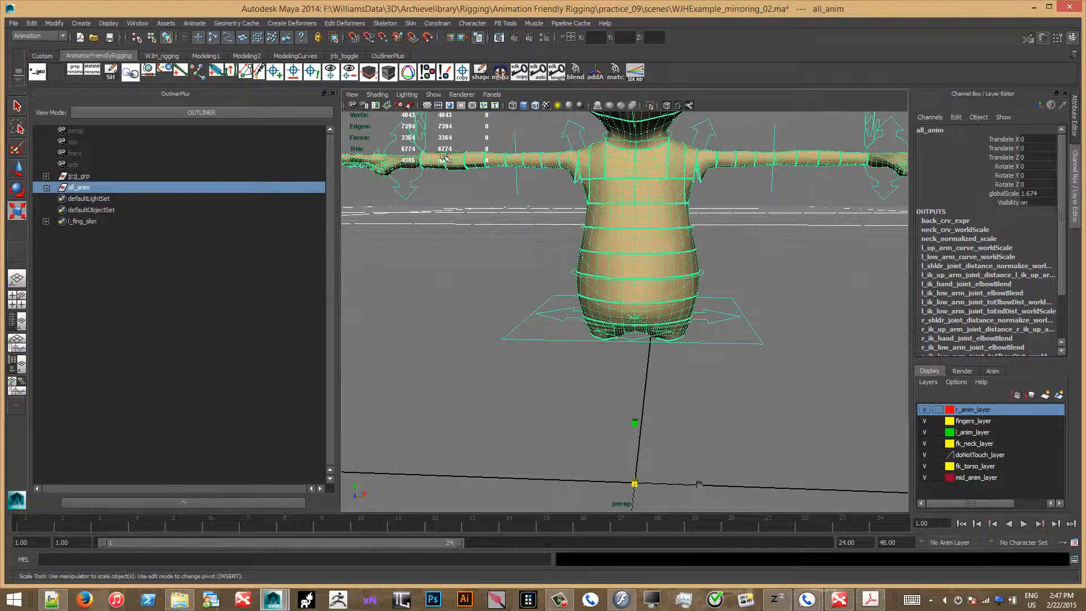
- Rotate the right IK hand control of the enlarged rig about X to roughly -20.7 degrees
{"action": "left_click_drag", "start_coordinate": [541, 299], "coordinate": [501, 215], "text": "alt"}
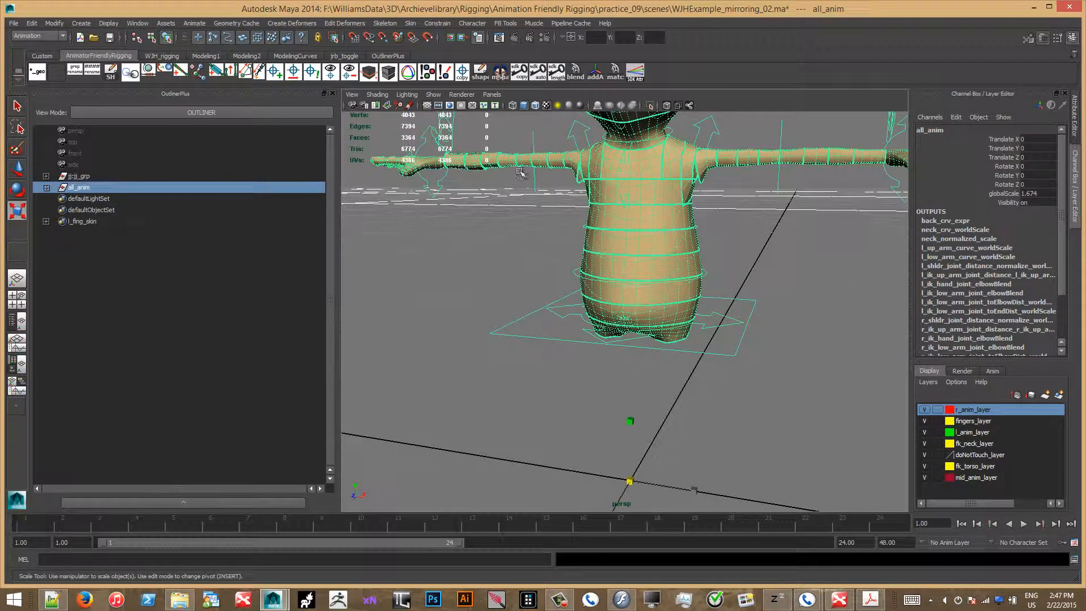
{"action": "left_click", "coordinate": [428, 188]}
{"action": "key", "text": "e"}
{"action": "scroll", "coordinate": [447, 201], "scroll_direction": "up", "scroll_amount": 3}
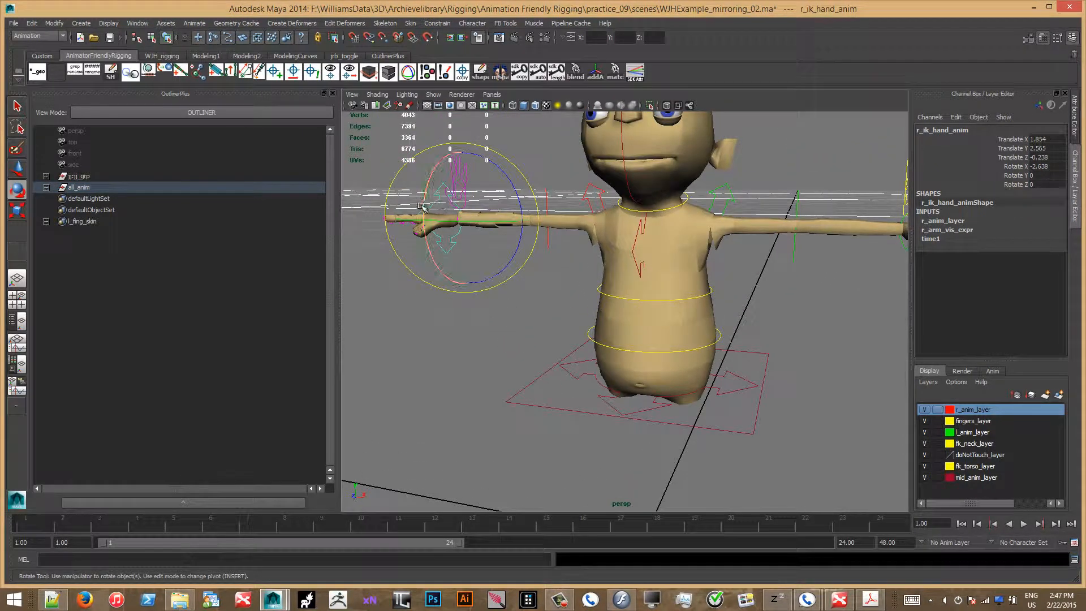
{"action": "left_click_drag", "start_coordinate": [422, 206], "coordinate": [519, 283]}
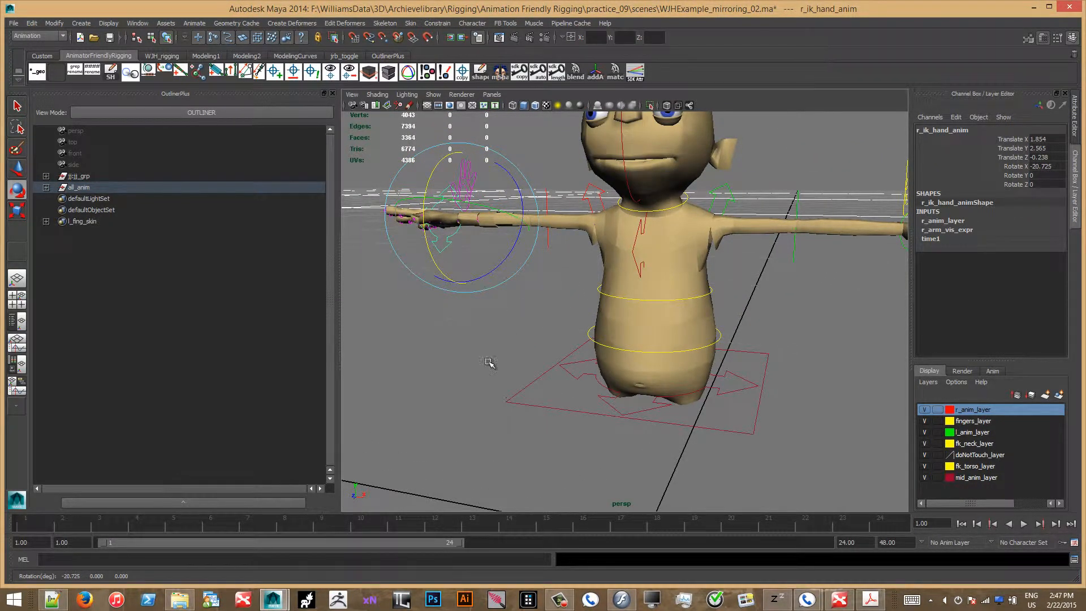
- Undo the hand rotation and the global scaling, and clear the selection
{"action": "key", "text": "ctrl+z"}
{"action": "key", "text": "ctrl+z"}
{"action": "key", "text": "ctrl+z"}
{"action": "key", "text": "ctrl+z"}
{"action": "left_click", "coordinate": [486, 385]}
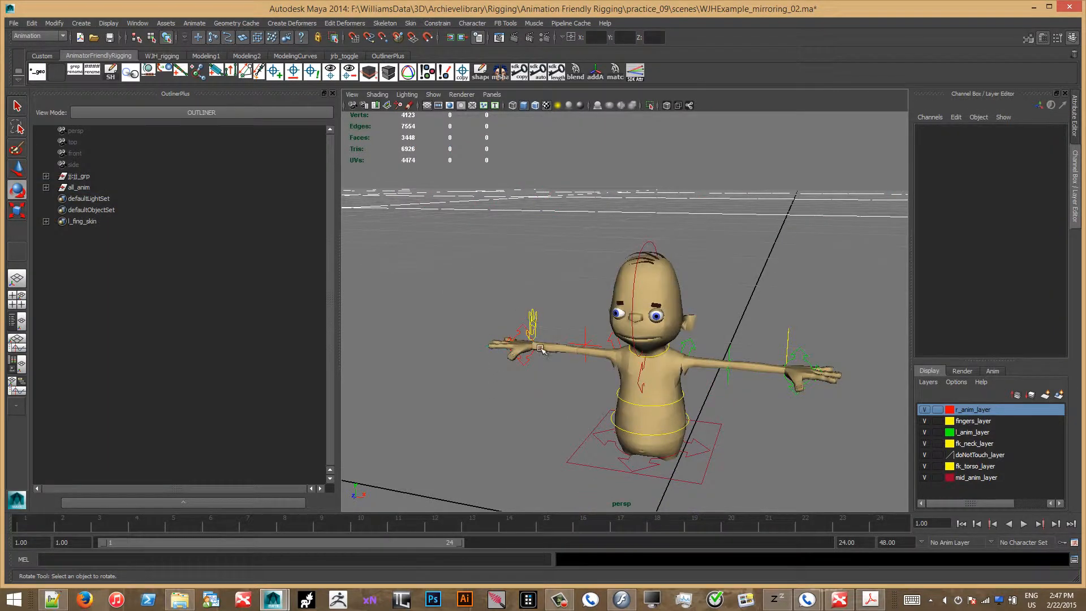
- Open the Node Editor and graph the input and output connections of all_anim
{"action": "left_click_drag", "start_coordinate": [508, 333], "coordinate": [540, 291], "text": "alt"}
{"action": "right_click_drag", "start_coordinate": [576, 321], "coordinate": [668, 334], "text": "alt"}
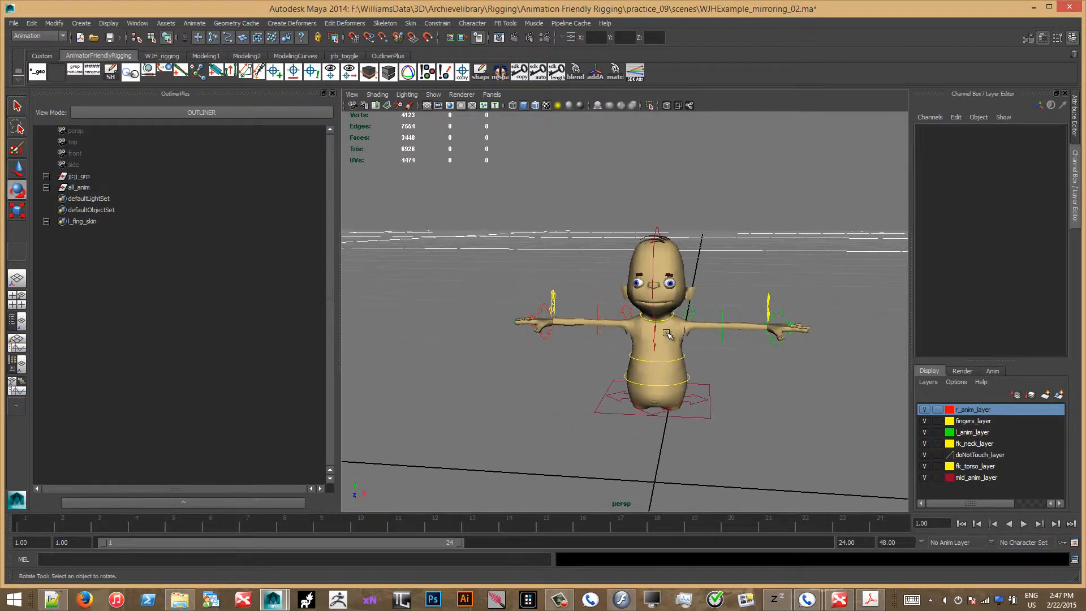
{"action": "right_click_drag", "start_coordinate": [541, 380], "coordinate": [625, 368], "text": "alt"}
{"action": "left_click_drag", "start_coordinate": [567, 390], "coordinate": [581, 380], "text": "alt"}
{"action": "middle_click_drag", "start_coordinate": [582, 380], "coordinate": [538, 379], "text": "alt"}
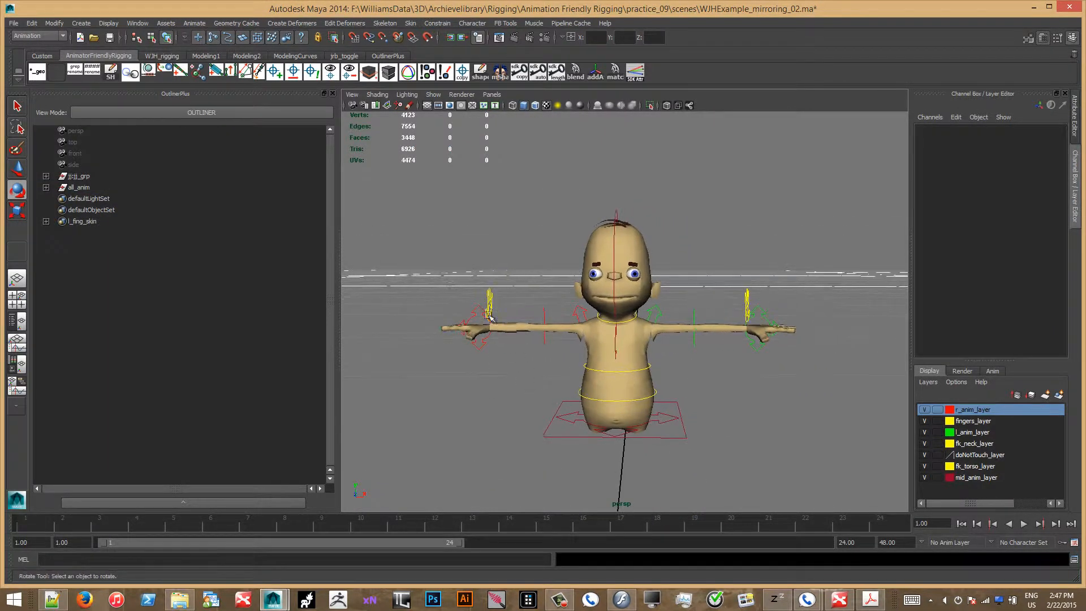
{"action": "left_click", "coordinate": [138, 23]}
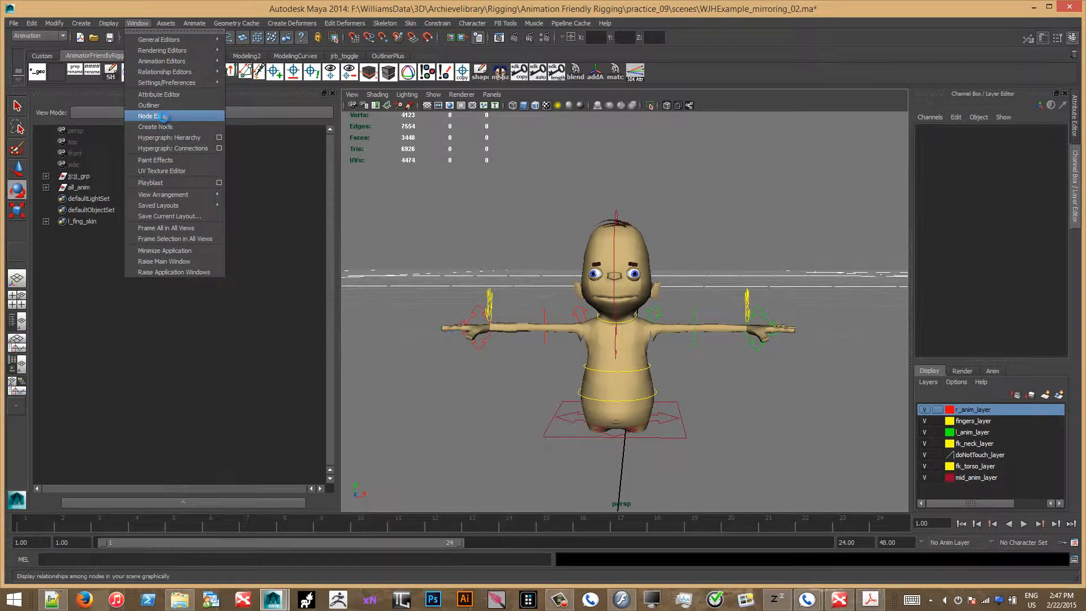
{"action": "left_click", "coordinate": [160, 114]}
{"action": "left_click_drag", "start_coordinate": [402, 88], "coordinate": [489, 69]}
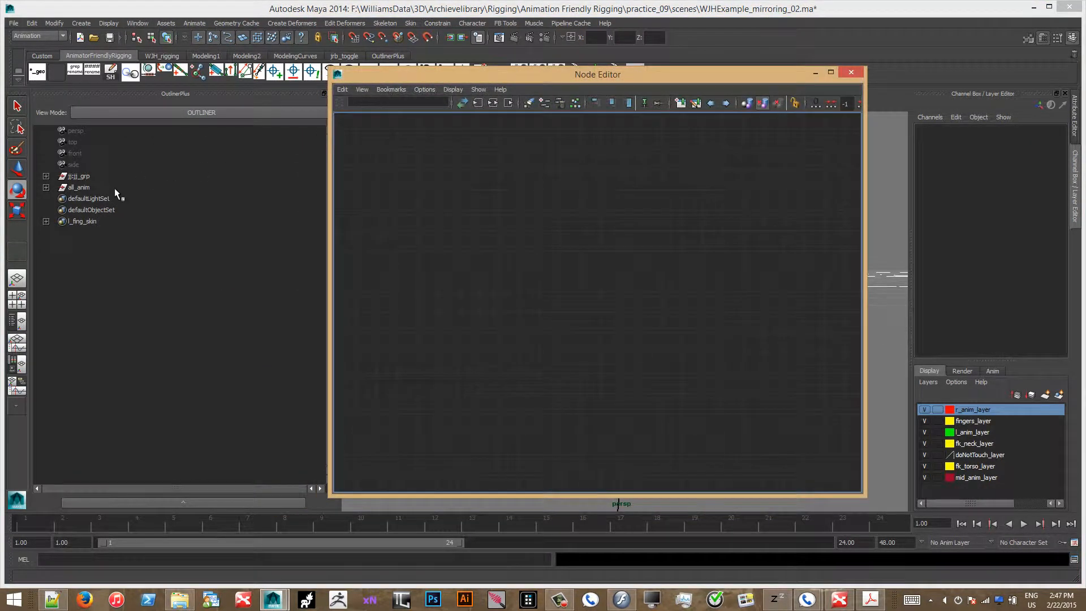
{"action": "left_click", "coordinate": [159, 188]}
{"action": "left_click", "coordinate": [492, 105]}
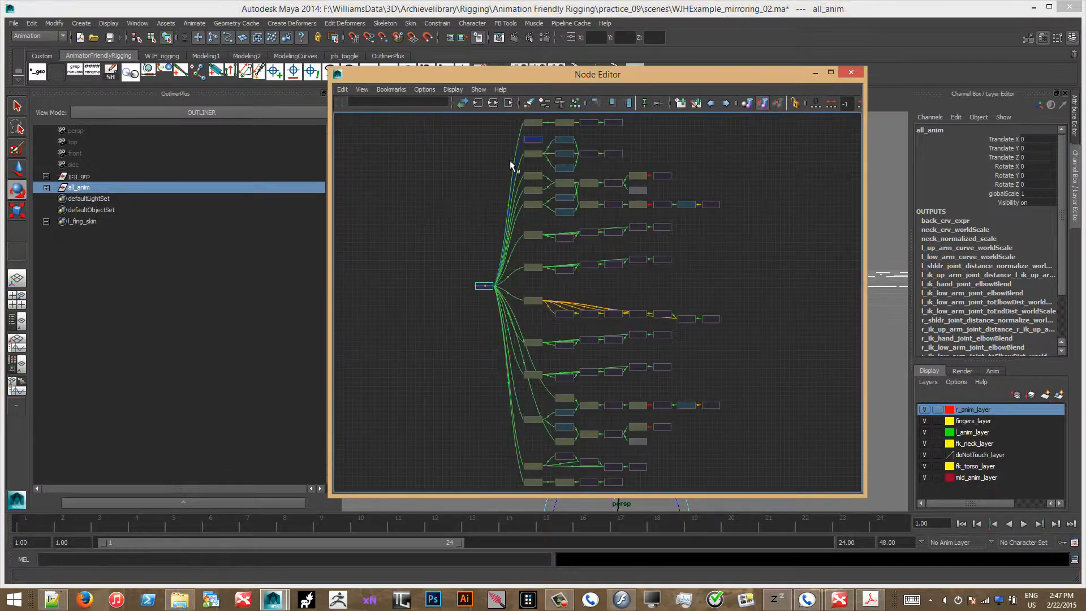
- Find r_up_arm_curve_worldScale and r_low_arm_curve_worldScale in the network and graph only their input and output connections
{"action": "scroll", "coordinate": [568, 385], "scroll_direction": "up", "scroll_amount": 3}
{"action": "middle_click_drag", "start_coordinate": [560, 380], "coordinate": [556, 261], "text": "alt"}
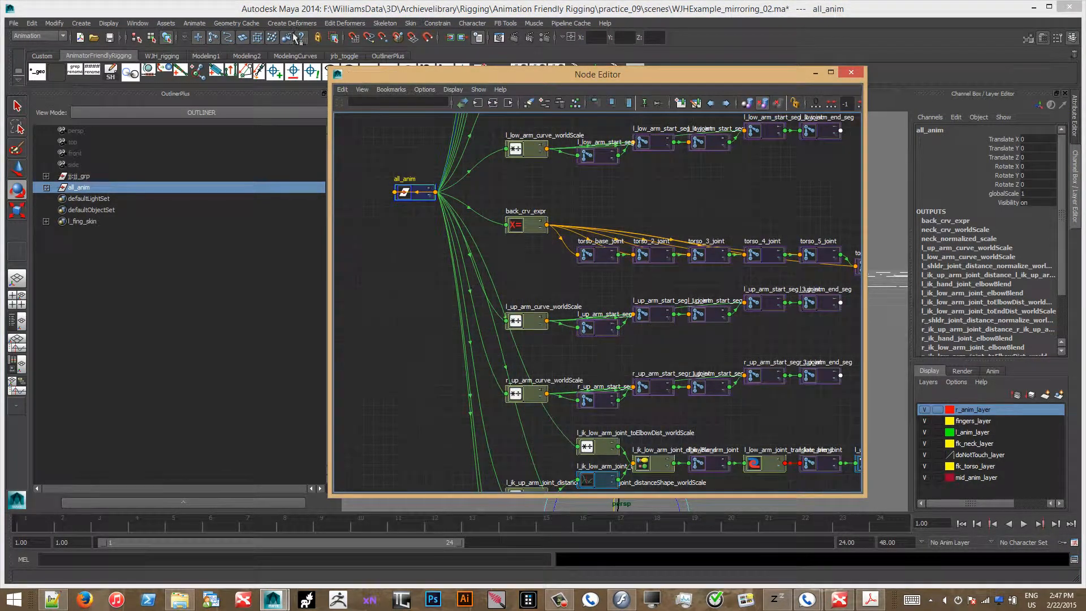
{"action": "left_click", "coordinate": [525, 395]}
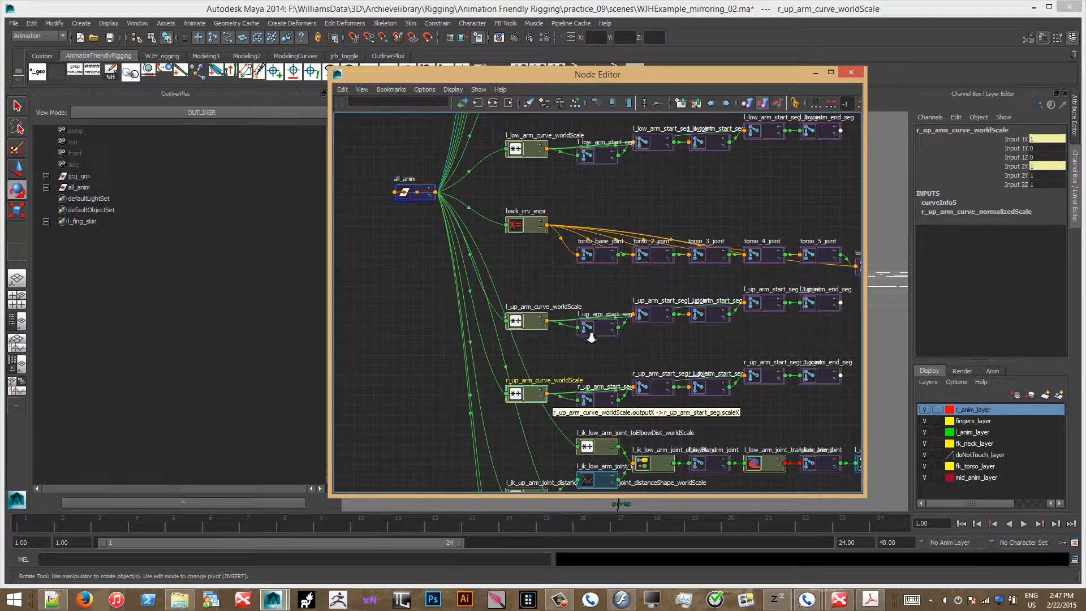
{"action": "mouse_move", "coordinate": [611, 298]}
{"action": "middle_mouse_down", "text": "alt"}
{"action": "mouse_move", "coordinate": [617, 165]}
{"action": "mouse_move", "coordinate": [620, 306]}
{"action": "middle_mouse_up", "text": "alt"}
{"action": "middle_click_drag", "start_coordinate": [651, 207], "coordinate": [656, 434], "text": "alt"}
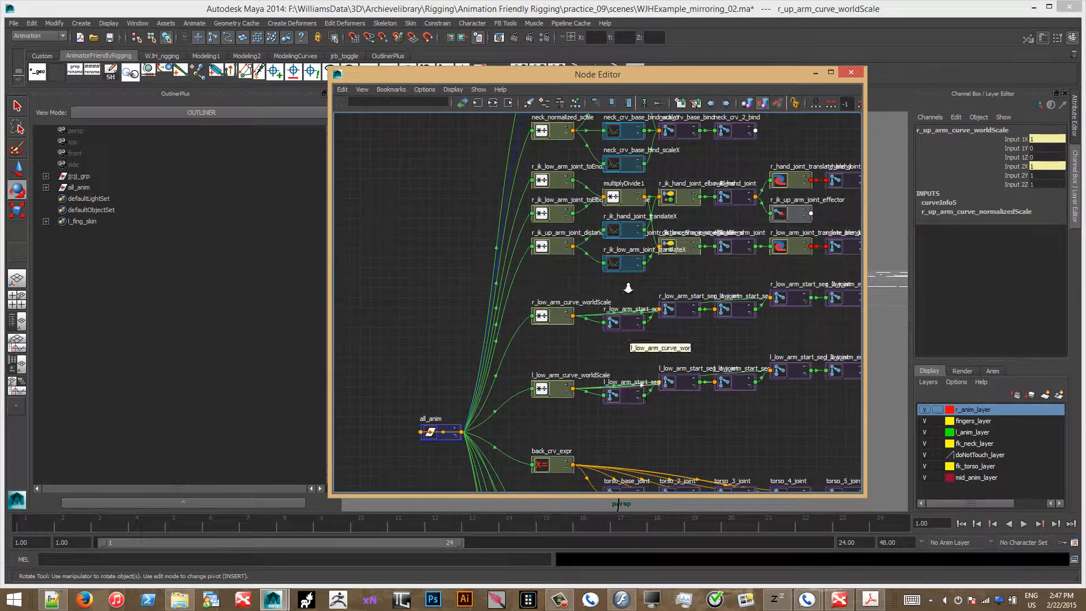
{"action": "middle_click_drag", "start_coordinate": [641, 262], "coordinate": [656, 328], "text": "alt"}
{"action": "left_click", "coordinate": [582, 379]}
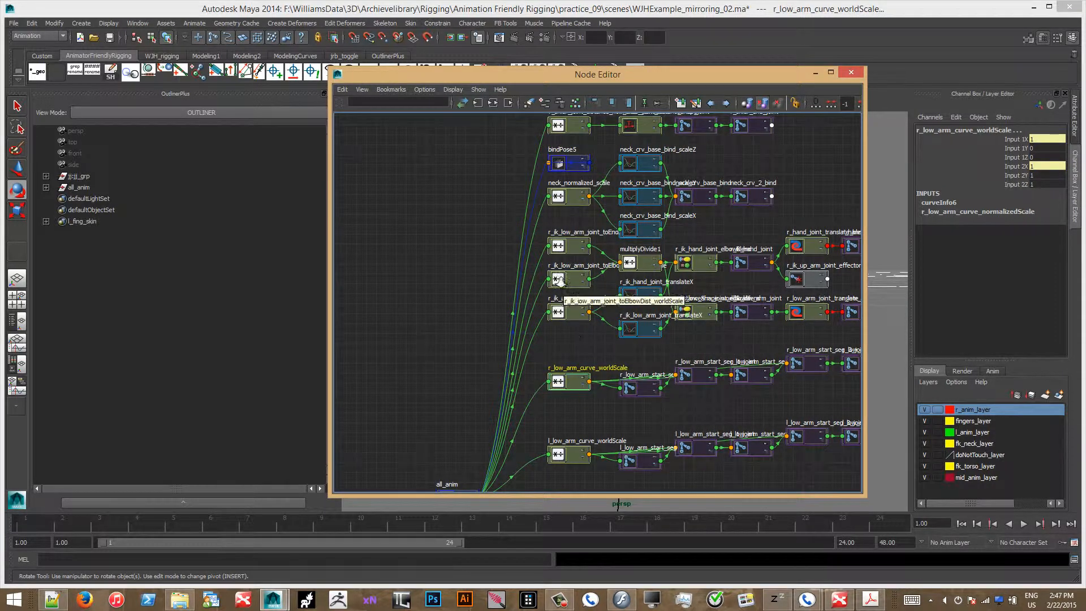
{"action": "left_click", "coordinate": [493, 103]}
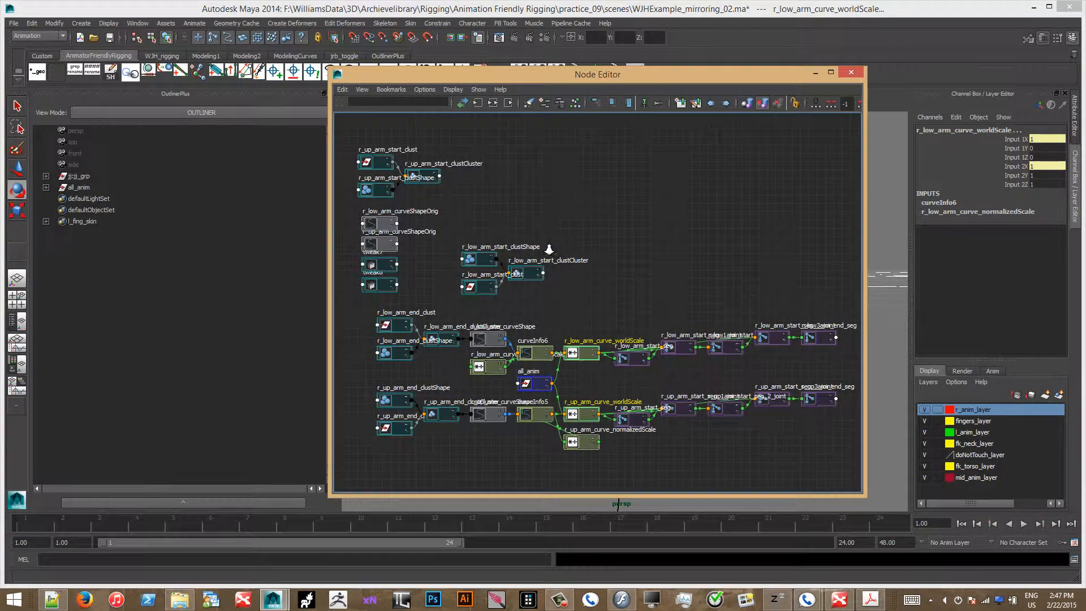
- Rearrange the graph with r_low_arm_curve_worldScale above curveInfo6, r_up_arm_curve_worldScale beside all_anim and r_up_arm_curve_normalizedScale below curveInfo5
{"action": "middle_click_drag", "start_coordinate": [542, 278], "coordinate": [534, 206], "text": "alt"}
{"action": "right_click_drag", "start_coordinate": [591, 222], "coordinate": [700, 245], "text": "alt"}
{"action": "middle_click_drag", "start_coordinate": [661, 249], "coordinate": [599, 240], "text": "alt"}
{"action": "left_click", "coordinate": [504, 253]}
{"action": "left_click_drag", "start_coordinate": [498, 235], "coordinate": [502, 134]}
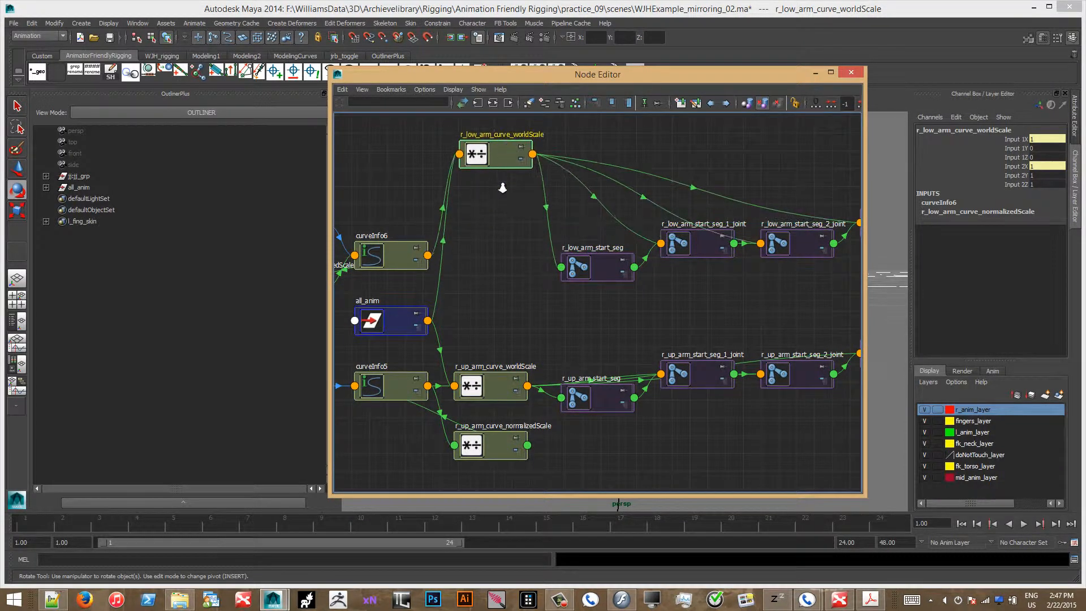
{"action": "left_click", "coordinate": [494, 379]}
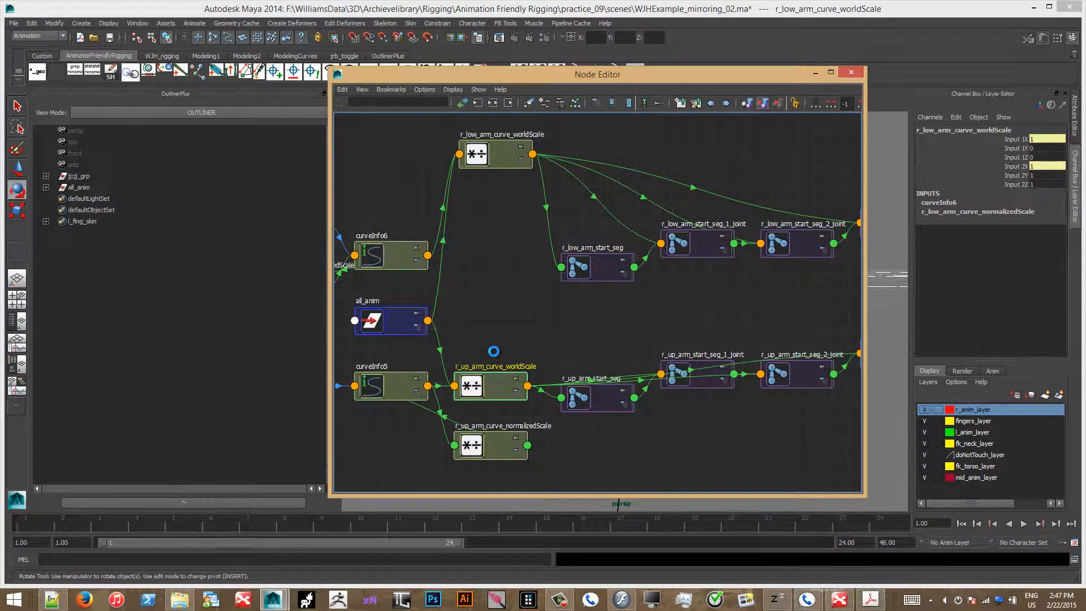
{"action": "left_click_drag", "start_coordinate": [496, 386], "coordinate": [497, 354]}
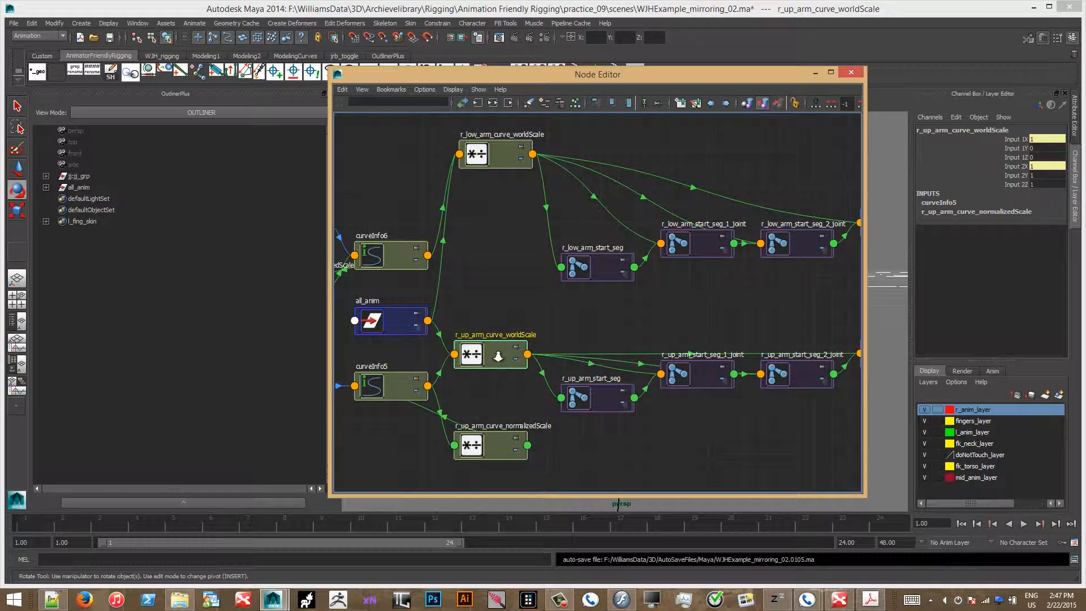
{"action": "left_click", "coordinate": [497, 437]}
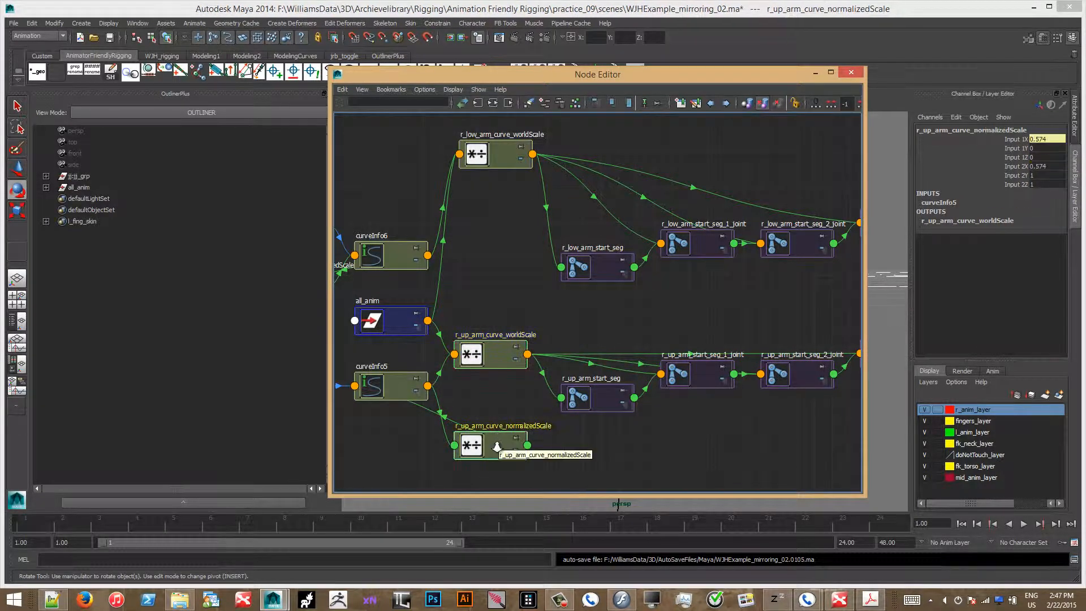
{"action": "left_click_drag", "start_coordinate": [497, 437], "coordinate": [393, 452]}
{"action": "left_click_drag", "start_coordinate": [503, 337], "coordinate": [520, 317]}
- Create a multiplyDivide node in the empty area above the right lower-arm joint nodes
{"action": "middle_click_drag", "start_coordinate": [581, 281], "coordinate": [538, 280], "text": "alt"}
{"action": "right_click_drag", "start_coordinate": [560, 272], "coordinate": [483, 298], "text": "alt"}
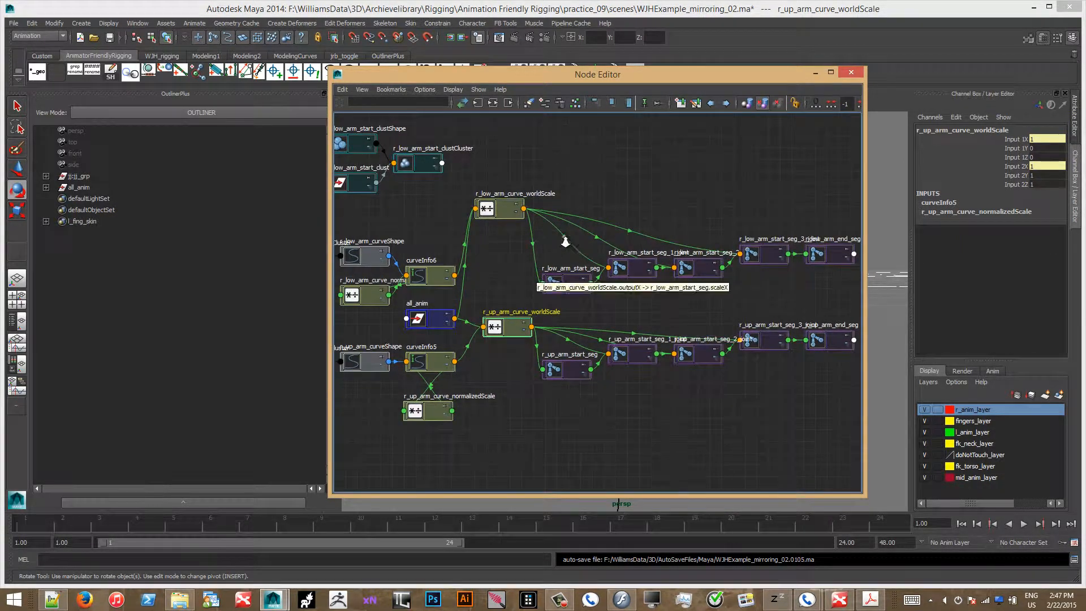
{"action": "middle_click_drag", "start_coordinate": [565, 240], "coordinate": [521, 250], "text": "alt"}
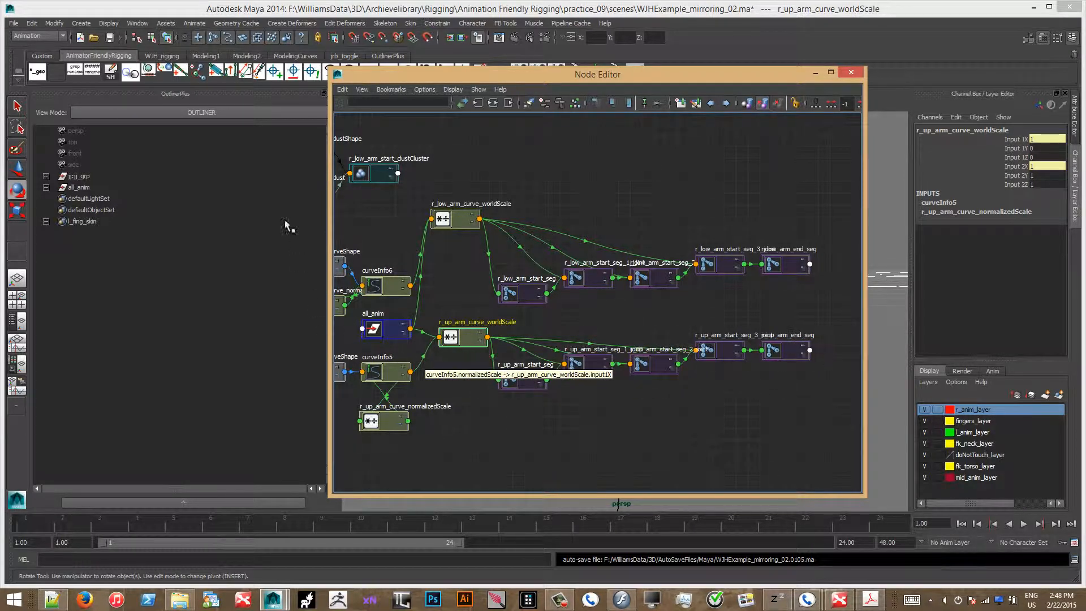
{"action": "left_click", "coordinate": [679, 199]}
{"action": "key", "text": "Tab"}
{"action": "type", "text": "multipl"}
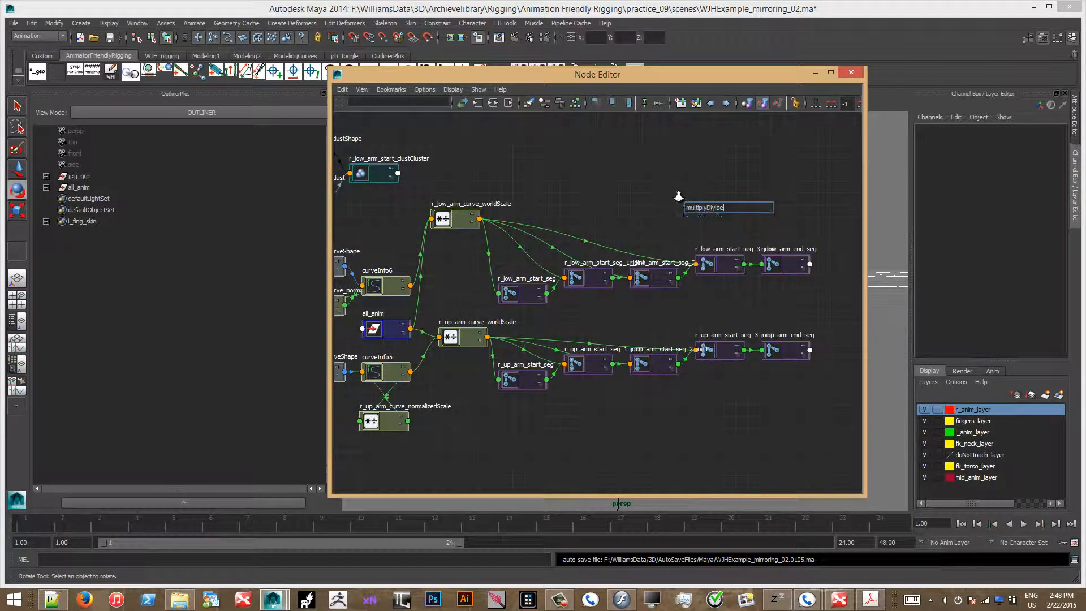
{"action": "type", "text": "yDivide"}
{"action": "key", "text": "Return"}
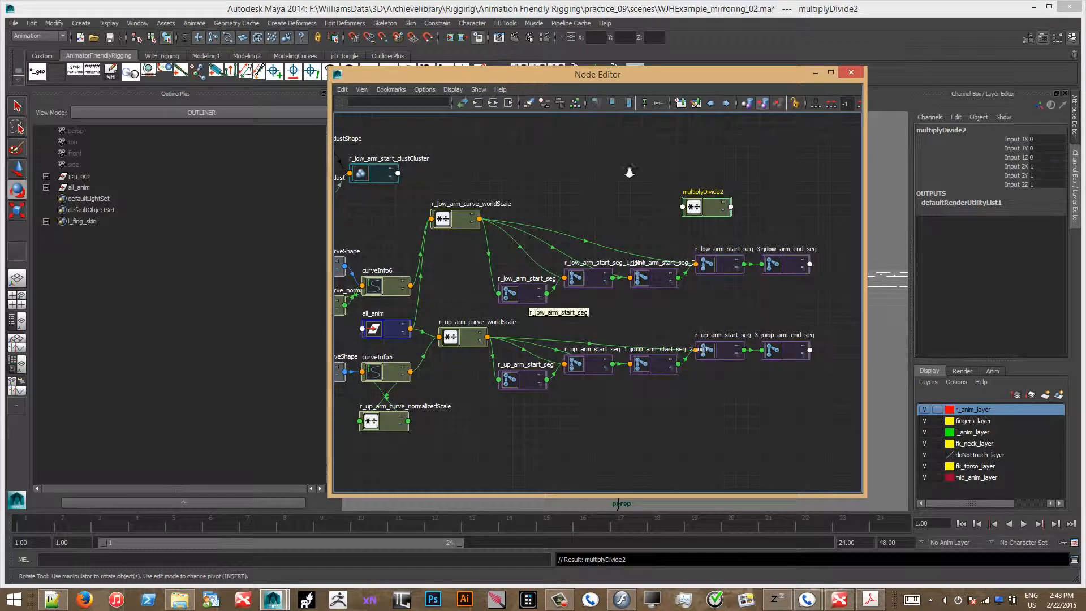
- Set the new multiplyDivide node's first Input 2 value to -1 and position it between r_up_arm_curve_worldScale and the right upper-arm joints
{"action": "left_click_drag", "start_coordinate": [699, 83], "coordinate": [599, 91]}
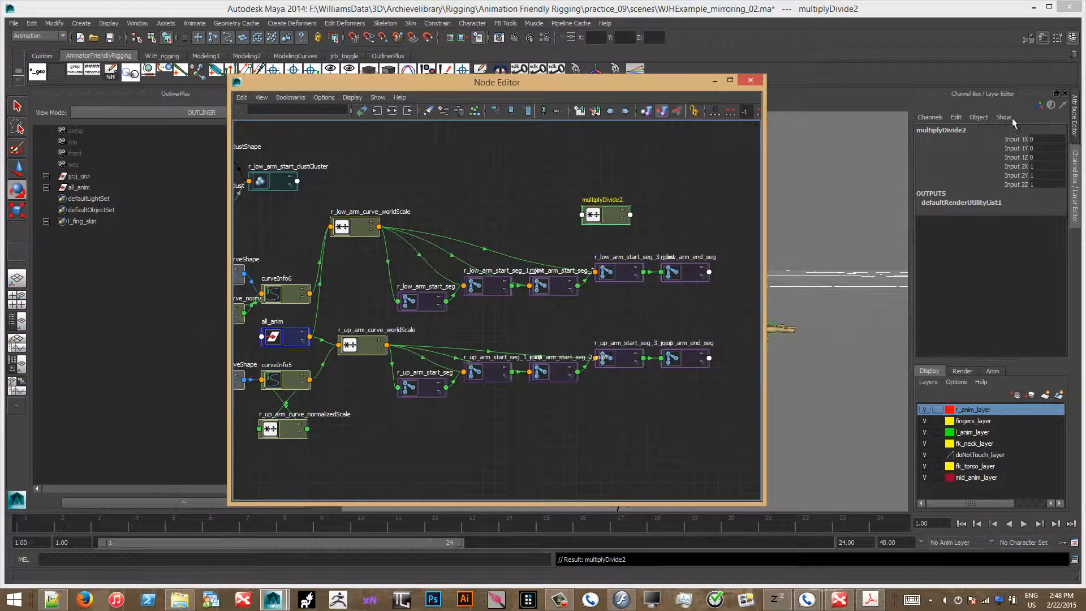
{"action": "key", "text": "ctrl+a"}
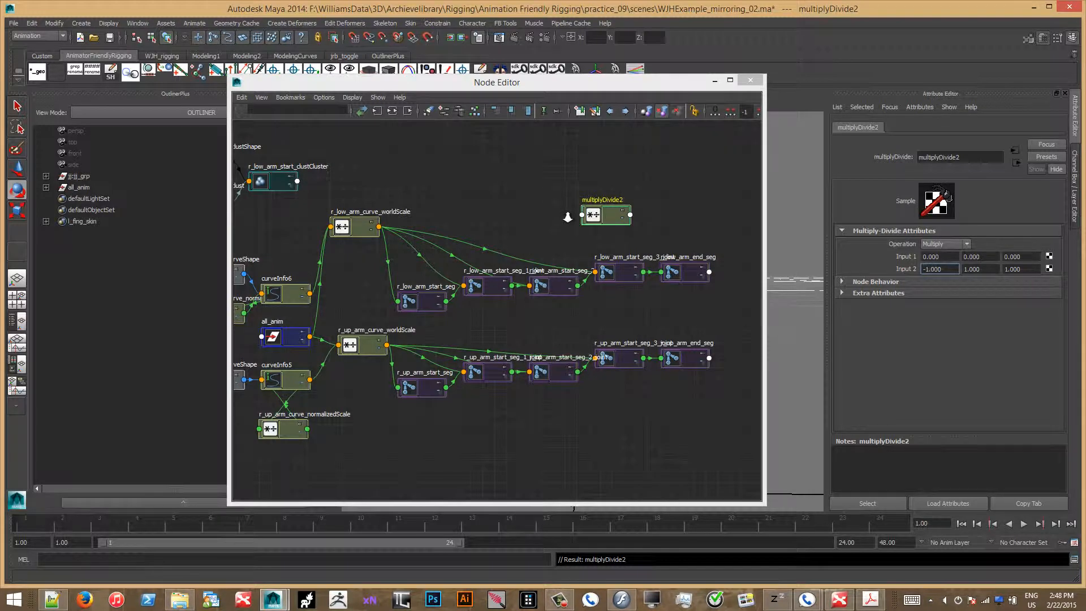
{"action": "left_click_drag", "start_coordinate": [603, 204], "coordinate": [427, 329]}
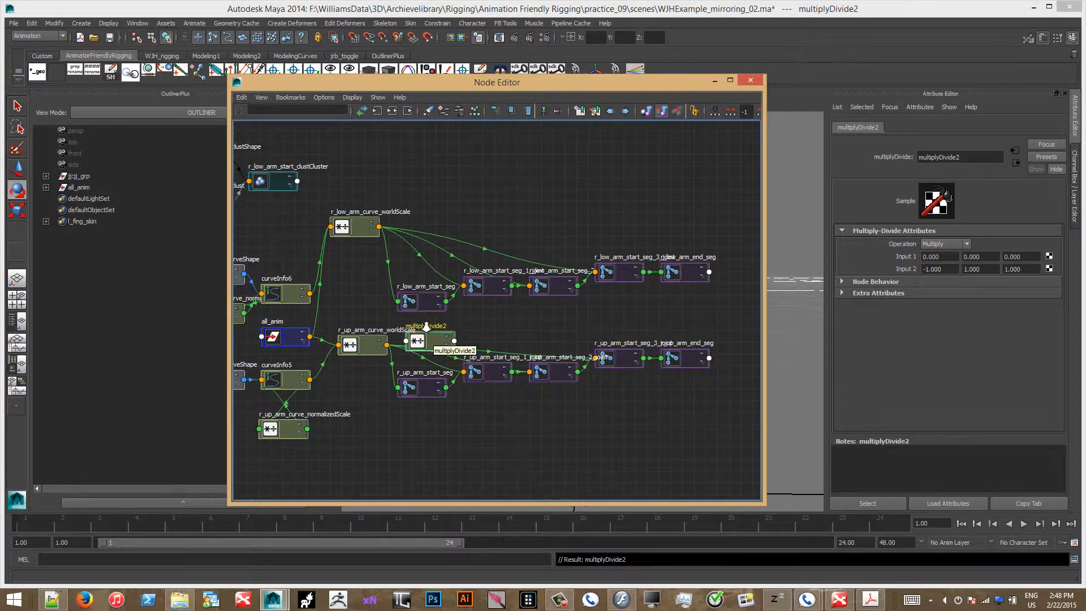
{"action": "scroll", "coordinate": [516, 313], "scroll_direction": "up", "scroll_amount": 2}
{"action": "scroll", "coordinate": [516, 313], "scroll_direction": "up", "scroll_amount": 2}
{"action": "middle_click_drag", "start_coordinate": [451, 354], "coordinate": [579, 282], "text": "alt"}
{"action": "left_click_drag", "start_coordinate": [417, 305], "coordinate": [404, 290]}
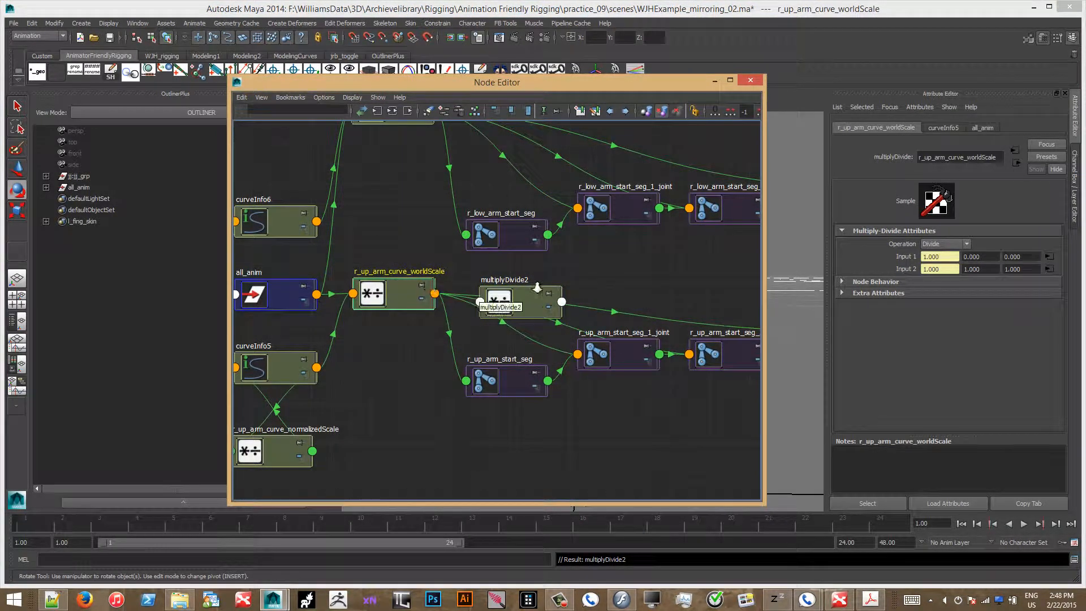
- Connect r_up_arm_curve_worldScale's Output X to multiplyDivide2's Input 1X
{"action": "left_click_drag", "start_coordinate": [521, 306], "coordinate": [524, 292]}
{"action": "left_click", "coordinate": [436, 293]}
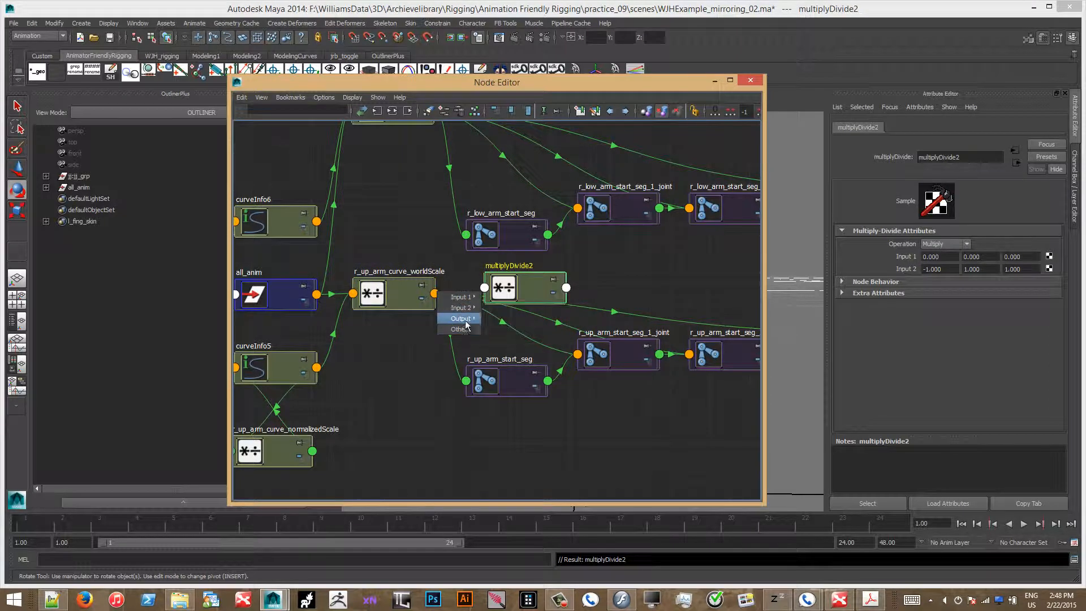
{"action": "left_click", "coordinate": [507, 312]}
{"action": "left_click", "coordinate": [484, 287]}
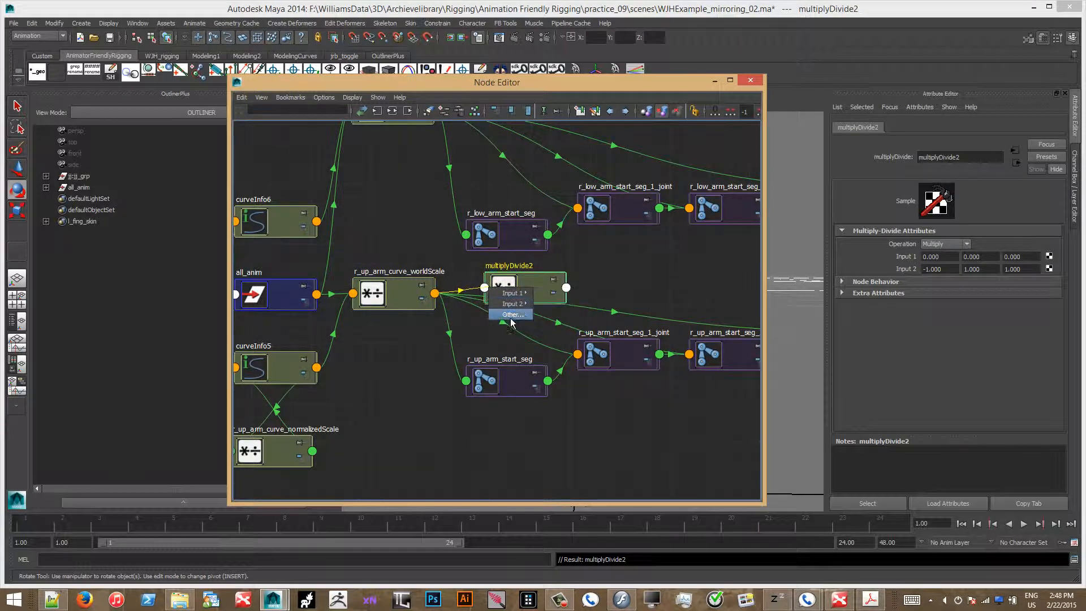
{"action": "mouse_move", "coordinate": [524, 294]}
{"action": "left_click", "coordinate": [559, 294]}
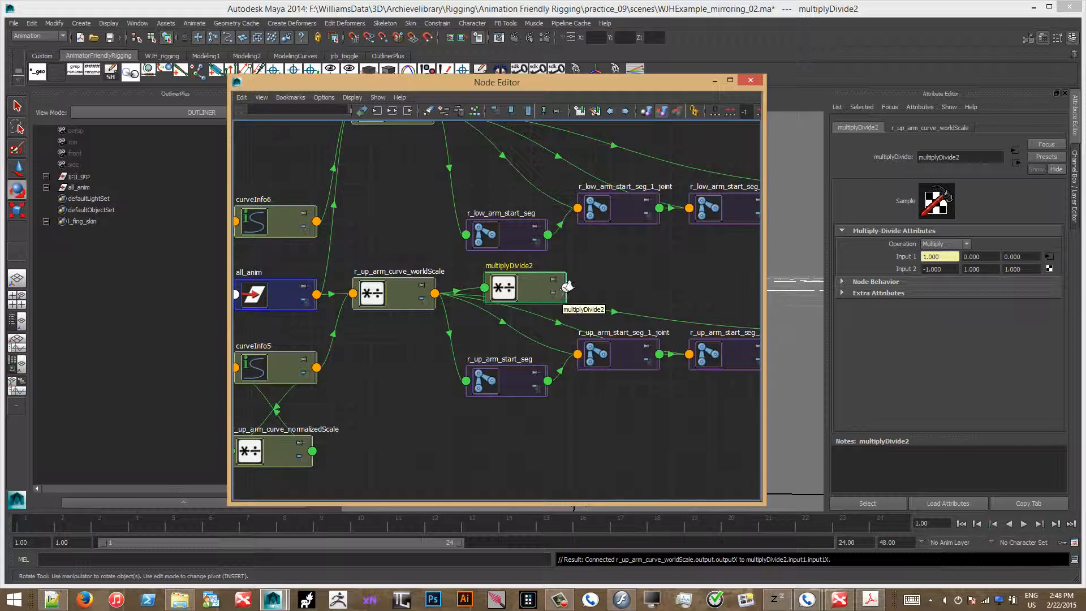
- Connect multiplyDivide2's Output X to the Scale X of r_up_arm_start_seg
{"action": "left_click", "coordinate": [567, 287]}
{"action": "mouse_move", "coordinate": [592, 323]}
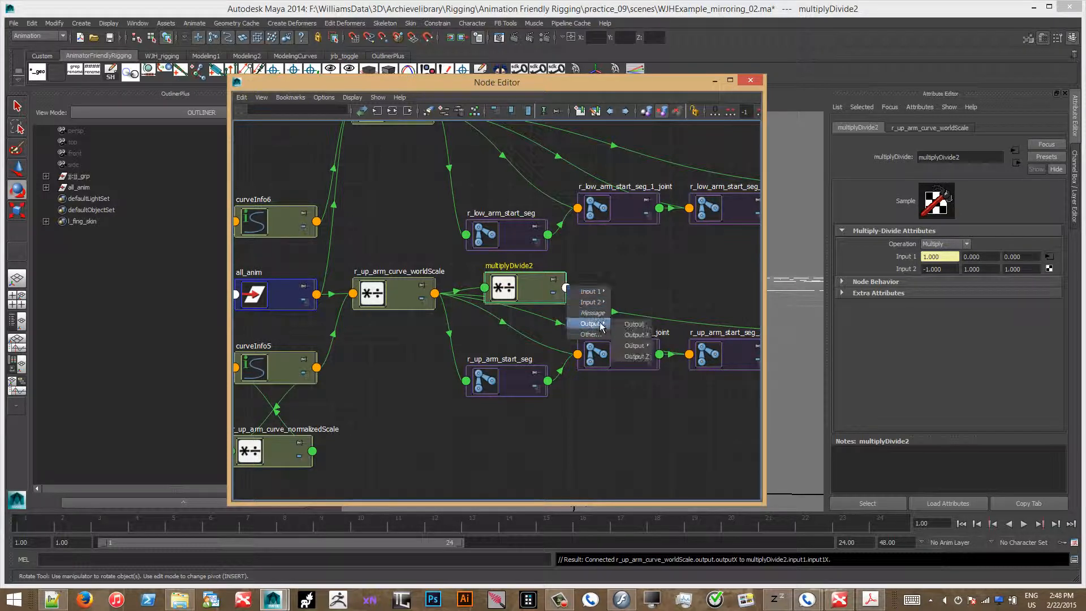
{"action": "left_click", "coordinate": [638, 335]}
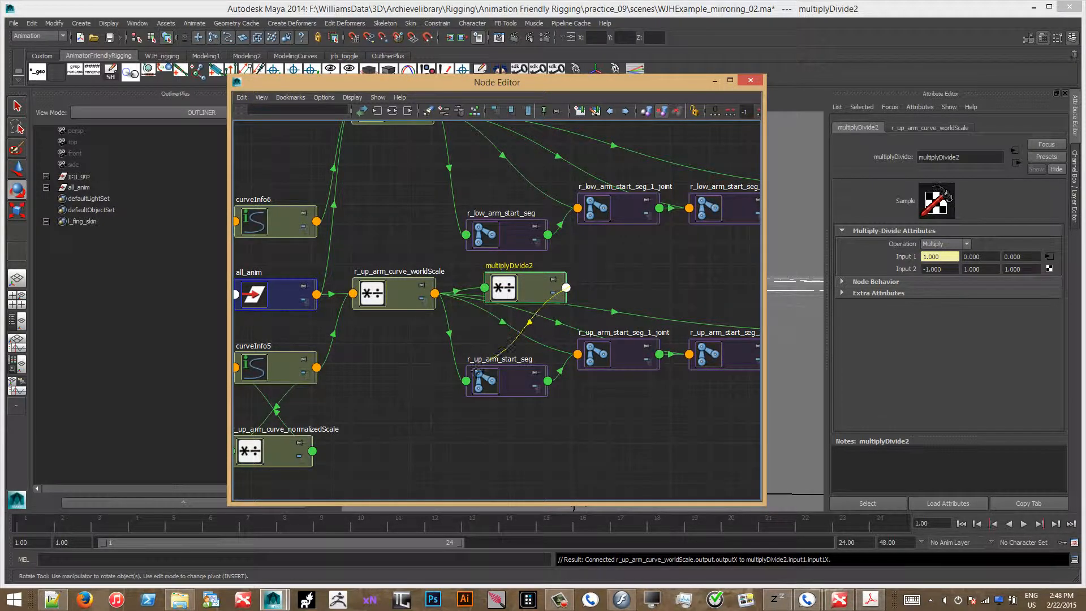
{"action": "left_click", "coordinate": [467, 380]}
{"action": "mouse_move", "coordinate": [496, 410]}
{"action": "left_click", "coordinate": [551, 408]}
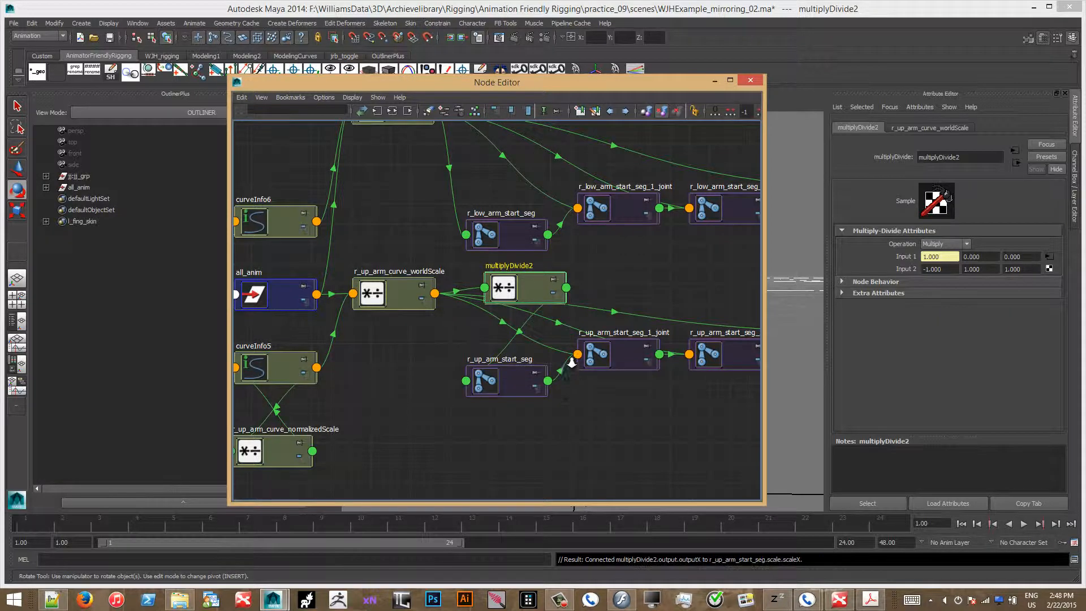
- Connect multiplyDivide2's Output X to the Scale X of r_up_arm_start_seg_1_joint
{"action": "left_click", "coordinate": [566, 287]}
{"action": "mouse_move", "coordinate": [594, 324]}
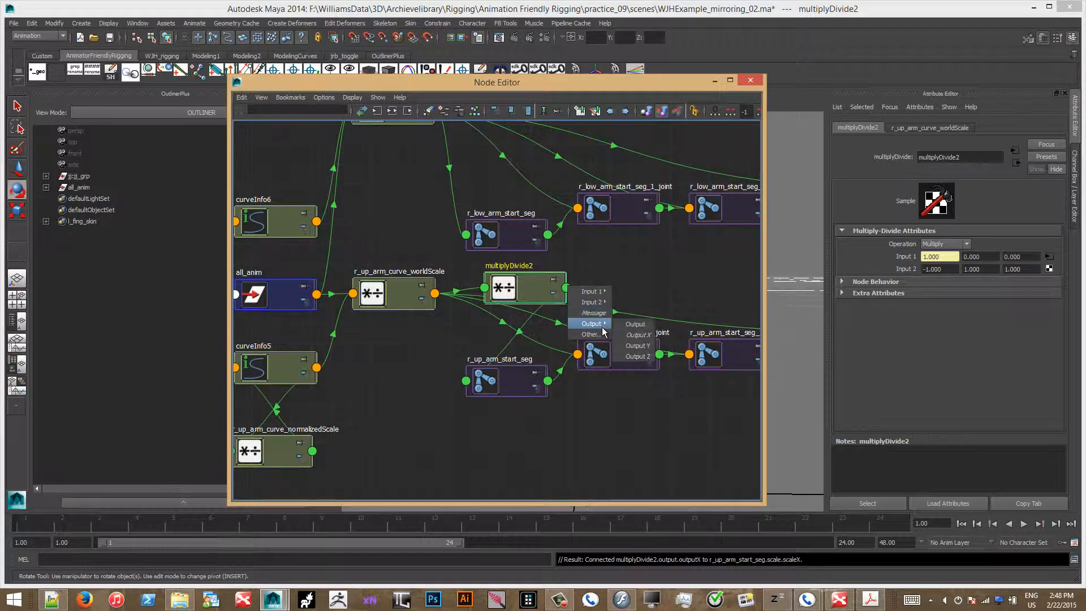
{"action": "left_click", "coordinate": [640, 334]}
{"action": "left_click", "coordinate": [577, 354]}
{"action": "mouse_move", "coordinate": [605, 383]}
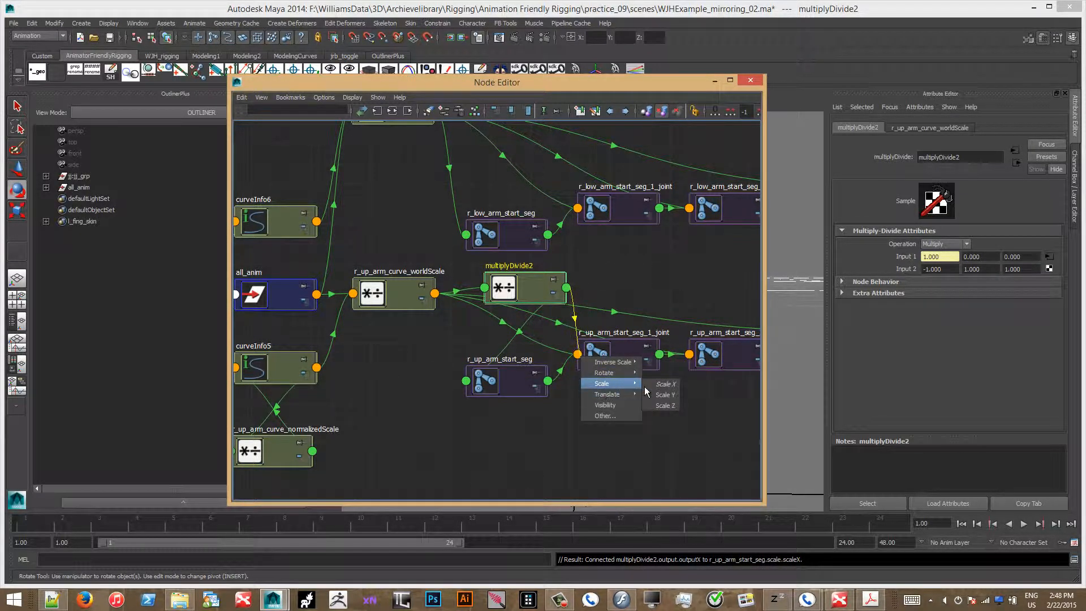
{"action": "left_click", "coordinate": [662, 382]}
- Connect multiplyDivide2's Output X to the Scale X of r_up_arm_start_seg_2_joint
{"action": "left_click", "coordinate": [569, 288]}
{"action": "mouse_move", "coordinate": [594, 324]}
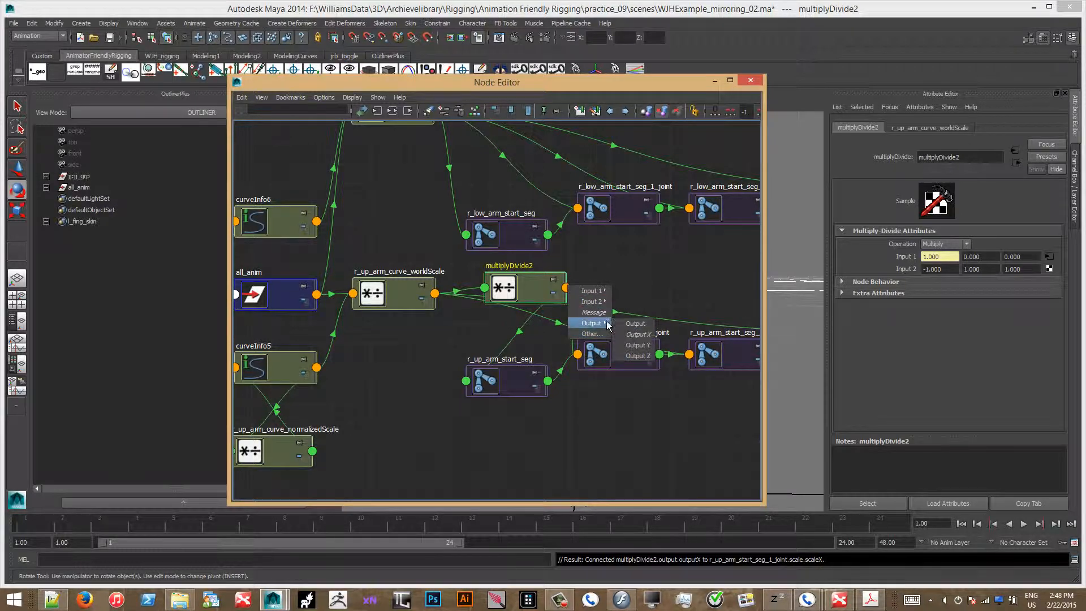
{"action": "left_click", "coordinate": [640, 334]}
{"action": "left_click", "coordinate": [689, 354]}
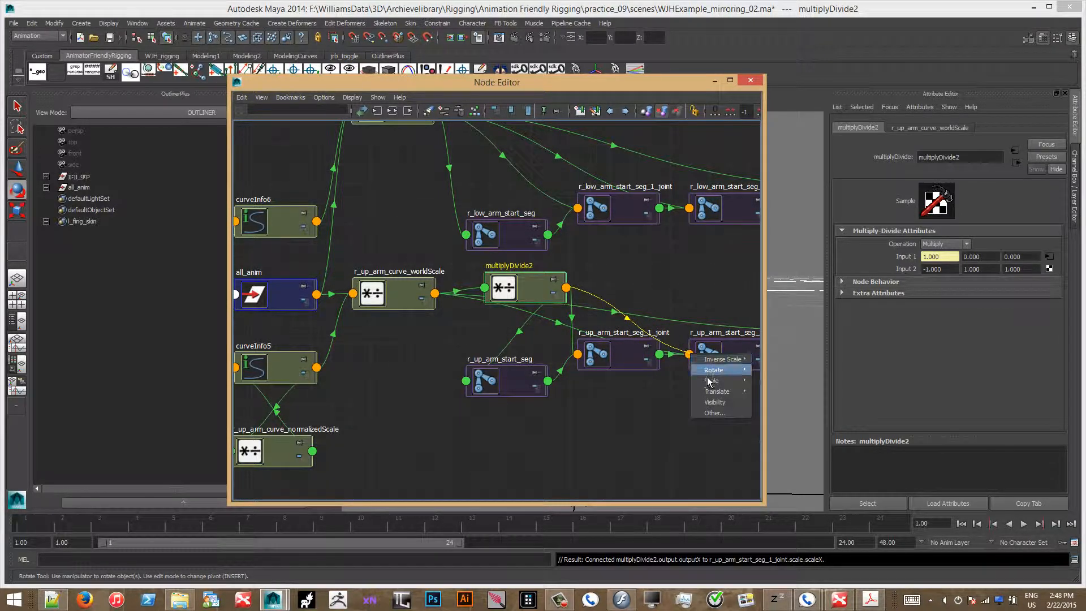
{"action": "mouse_move", "coordinate": [723, 383]}
{"action": "left_click", "coordinate": [776, 383]}
- Connect multiplyDivide2's Output X to the Scale X of r_up_arm_start_seg_3_joint
{"action": "middle_click_drag", "start_coordinate": [652, 279], "coordinate": [481, 286], "text": "alt"}
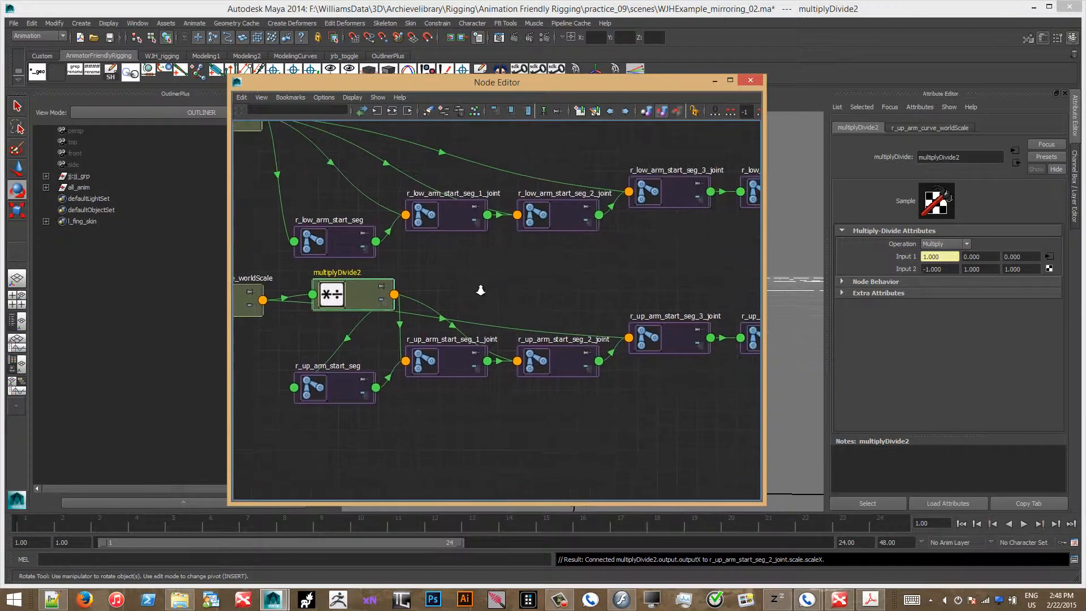
{"action": "left_click", "coordinate": [394, 294]}
{"action": "mouse_move", "coordinate": [421, 333]}
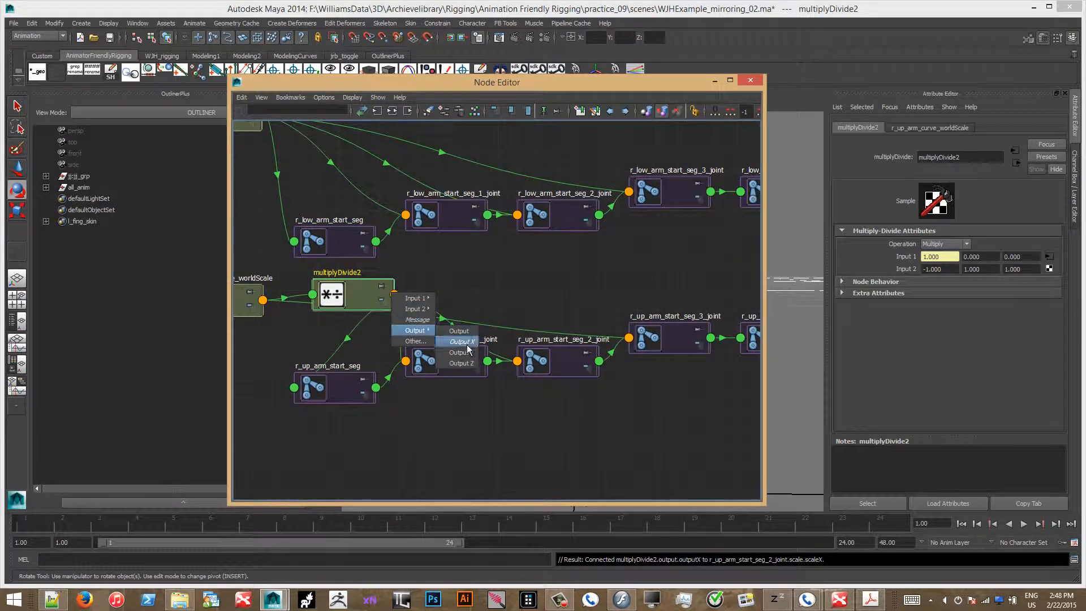
{"action": "left_click", "coordinate": [455, 341]}
{"action": "left_click", "coordinate": [629, 338]}
{"action": "mouse_move", "coordinate": [652, 367]}
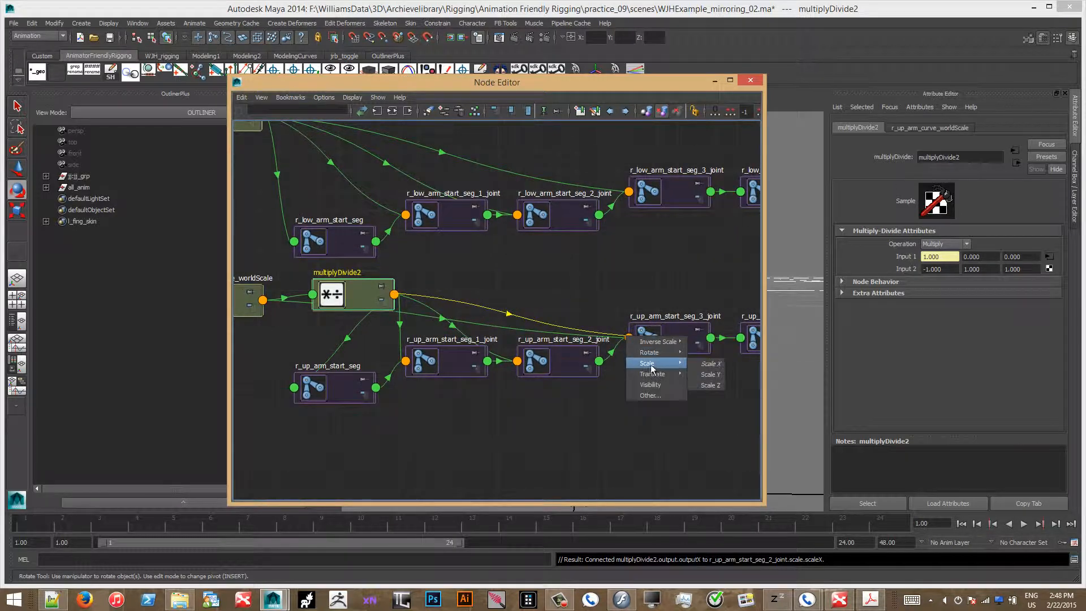
{"action": "left_click", "coordinate": [712, 365]}
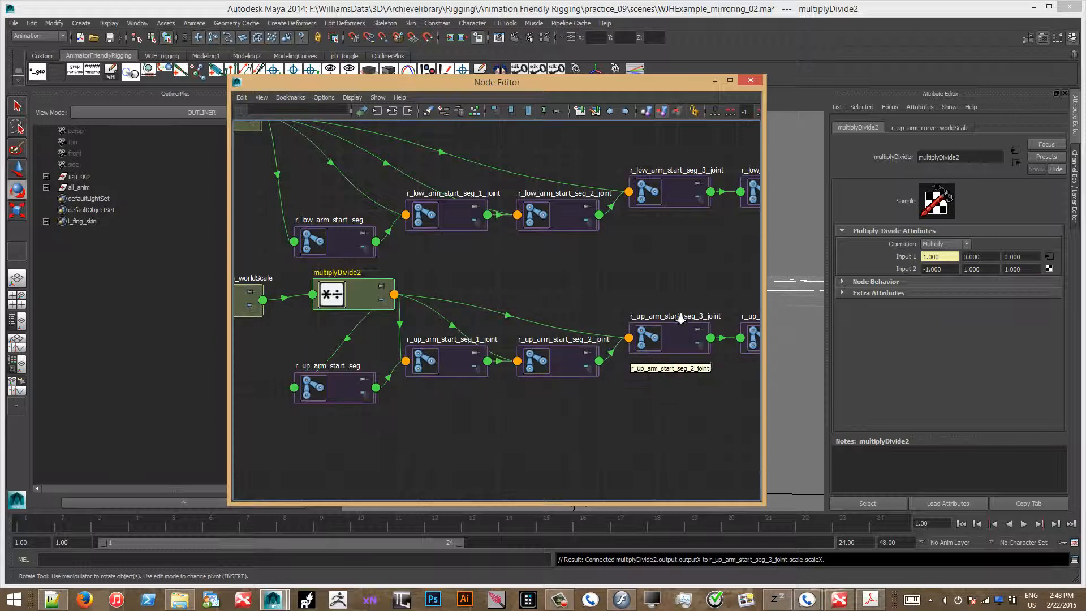
- Duplicate the multiplyDivide2 node and place the copy in the empty area above the lower-arm nodes
{"action": "middle_click_drag", "start_coordinate": [495, 312], "coordinate": [627, 389], "text": "alt"}
{"action": "right_click_drag", "start_coordinate": [627, 390], "coordinate": [621, 316], "text": "alt"}
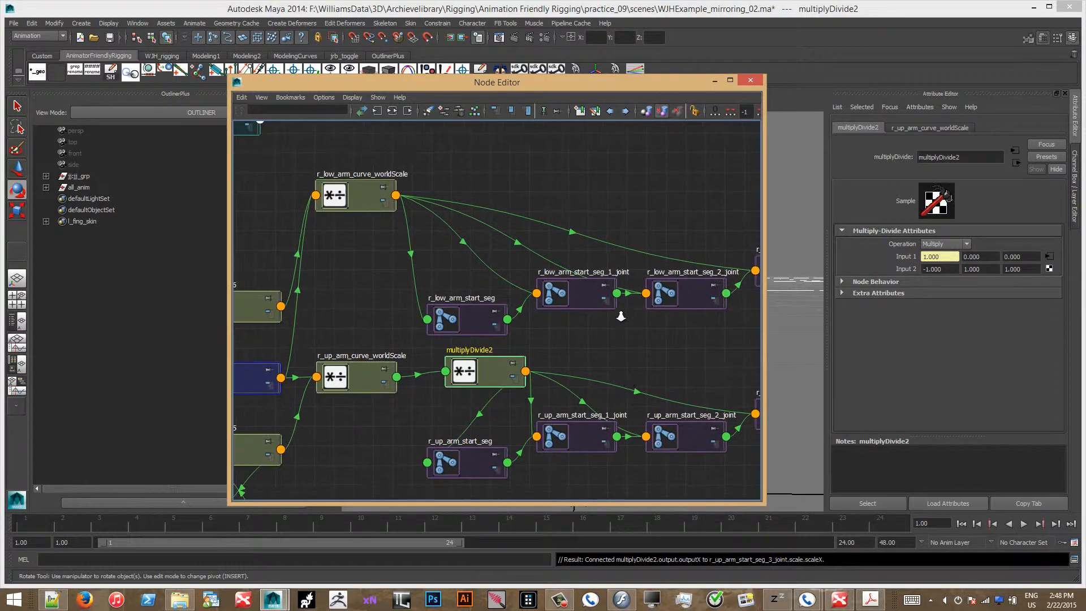
{"action": "left_click", "coordinate": [584, 363]}
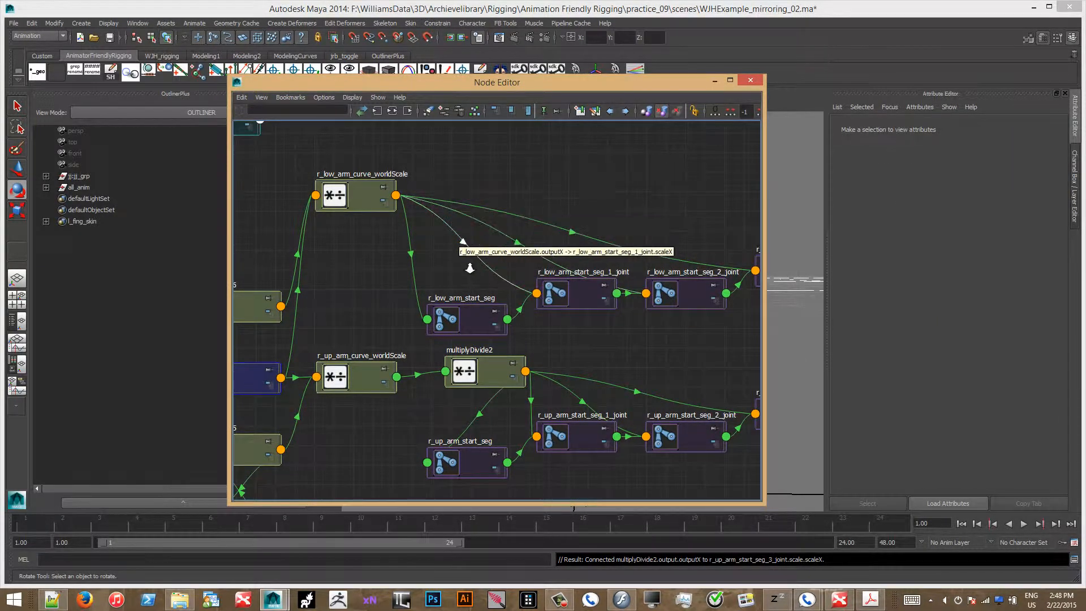
{"action": "middle_click_drag", "start_coordinate": [510, 352], "coordinate": [516, 355], "text": "alt"}
{"action": "left_click", "coordinate": [512, 365]}
{"action": "key", "text": "ctrl+d"}
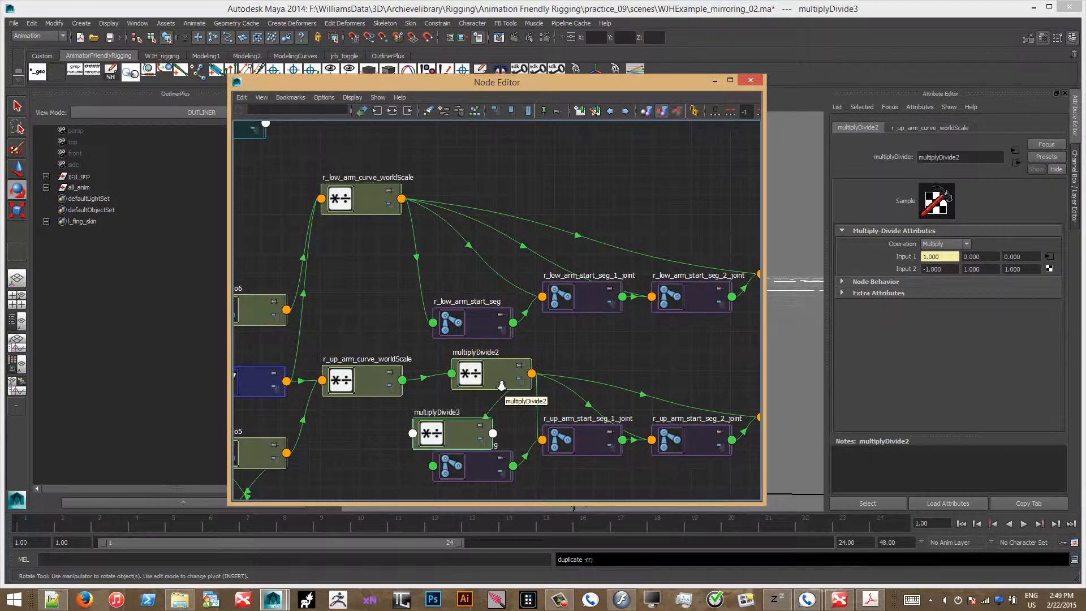
{"action": "left_click_drag", "start_coordinate": [458, 427], "coordinate": [534, 125]}
- Nudge r_low_arm_start_seg slightly up and move multiplyDivide3 closer to r_low_arm_curve_worldScale
{"action": "middle_click_drag", "start_coordinate": [528, 218], "coordinate": [485, 361], "text": "alt"}
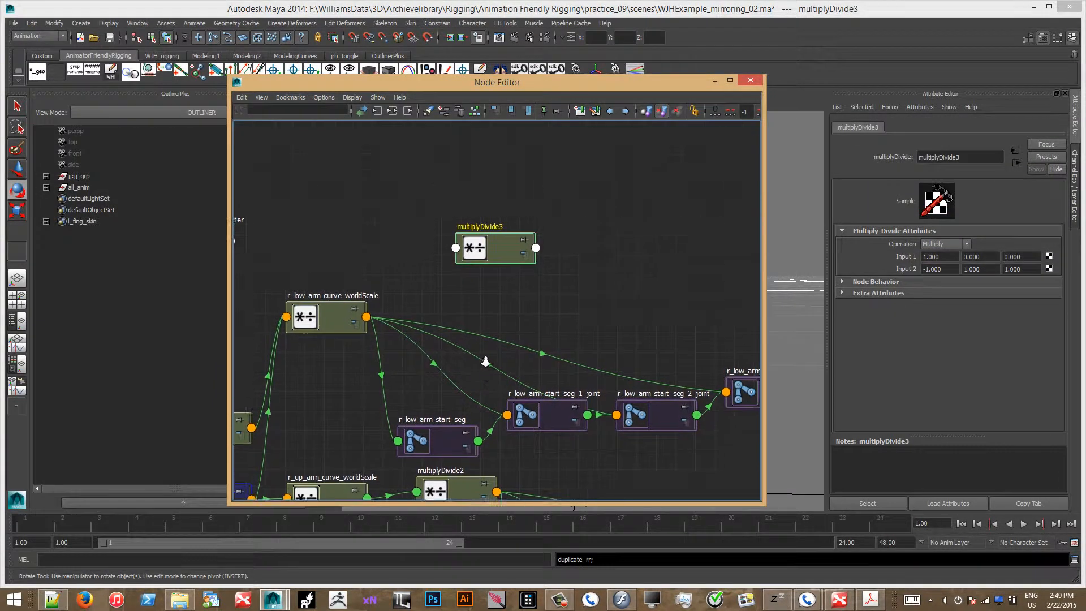
{"action": "right_click_drag", "start_coordinate": [485, 361], "coordinate": [511, 371], "text": "alt"}
{"action": "middle_click_drag", "start_coordinate": [475, 352], "coordinate": [480, 293], "text": "alt"}
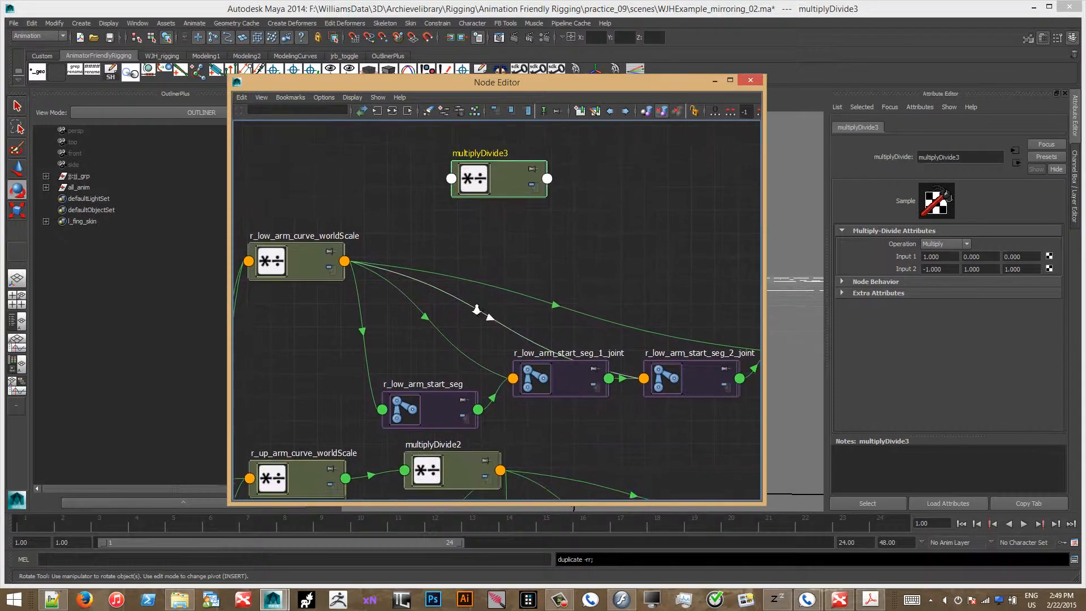
{"action": "left_click_drag", "start_coordinate": [432, 403], "coordinate": [432, 391]}
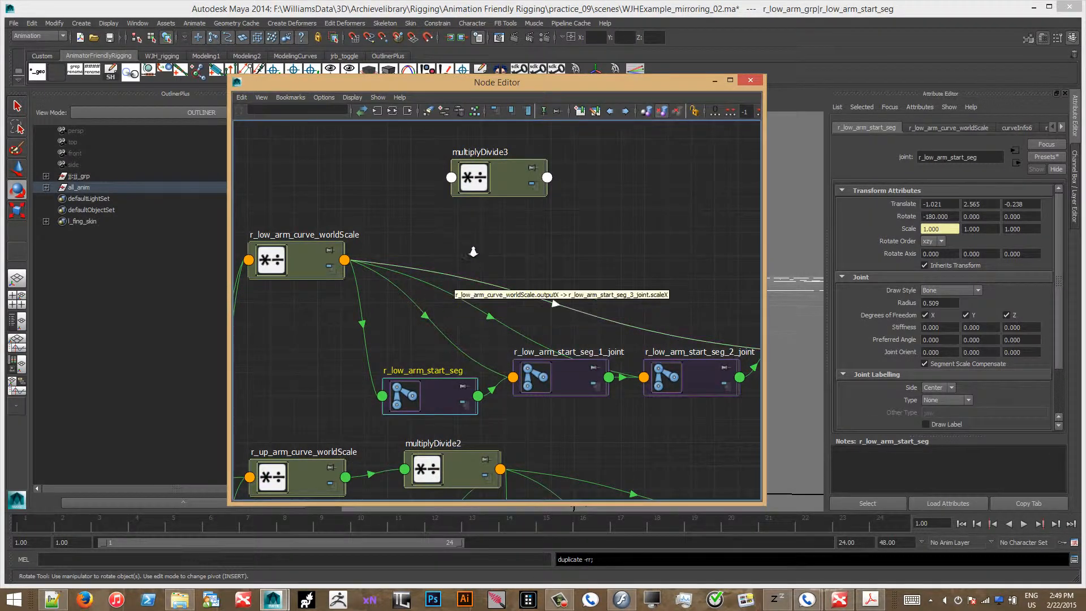
{"action": "left_click_drag", "start_coordinate": [512, 176], "coordinate": [484, 194]}
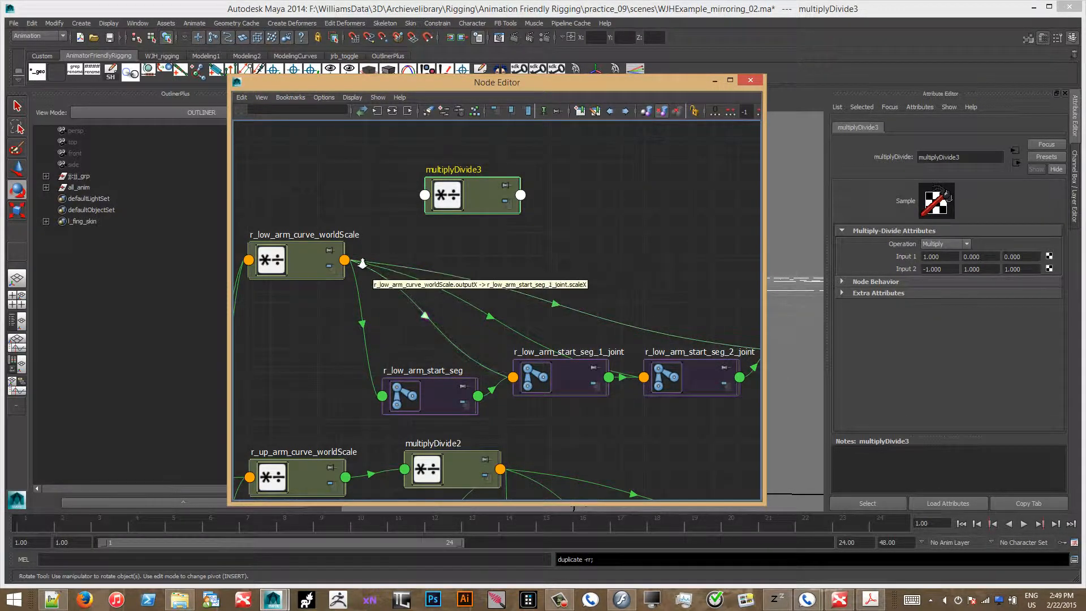
- Connect r_low_arm_curve_worldScale's Output X to multiplyDivide3's Input 1X
{"action": "left_click", "coordinate": [344, 255]}
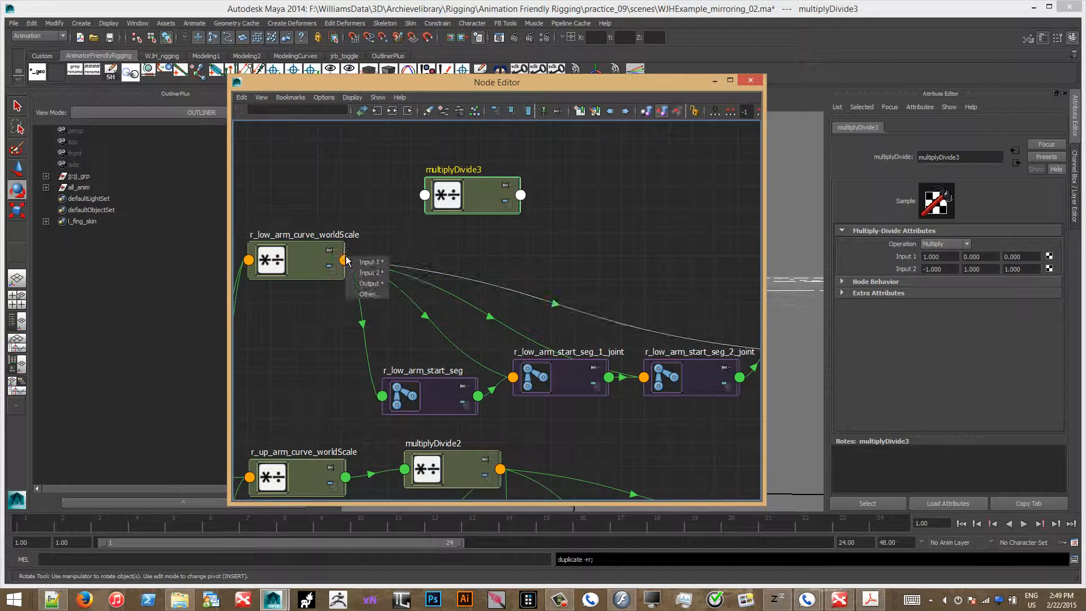
{"action": "mouse_move", "coordinate": [373, 283]}
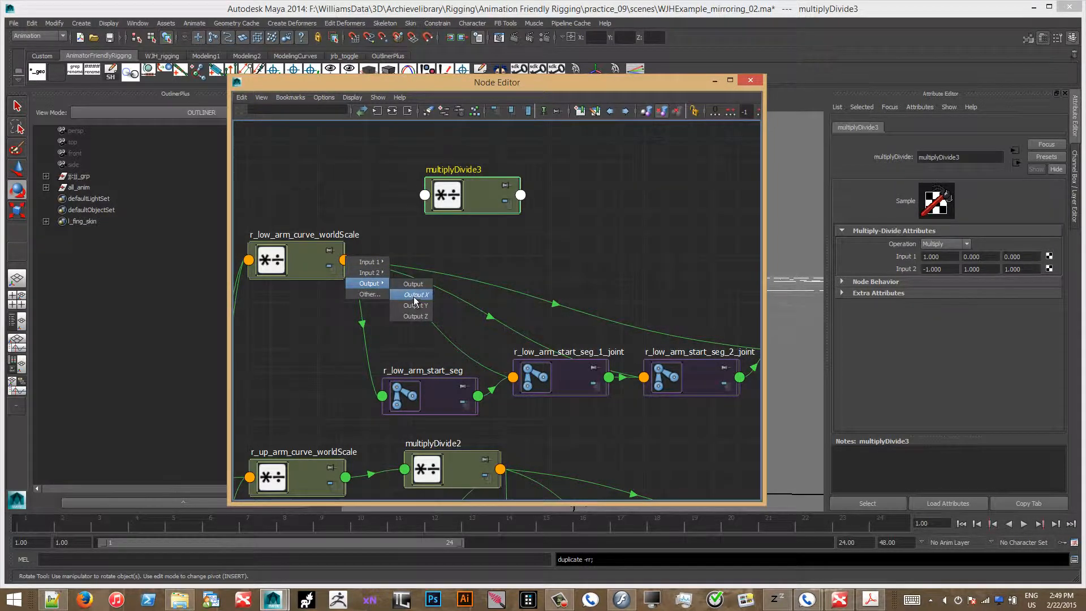
{"action": "left_click", "coordinate": [415, 295]}
{"action": "left_click", "coordinate": [424, 195]}
{"action": "mouse_move", "coordinate": [458, 201]}
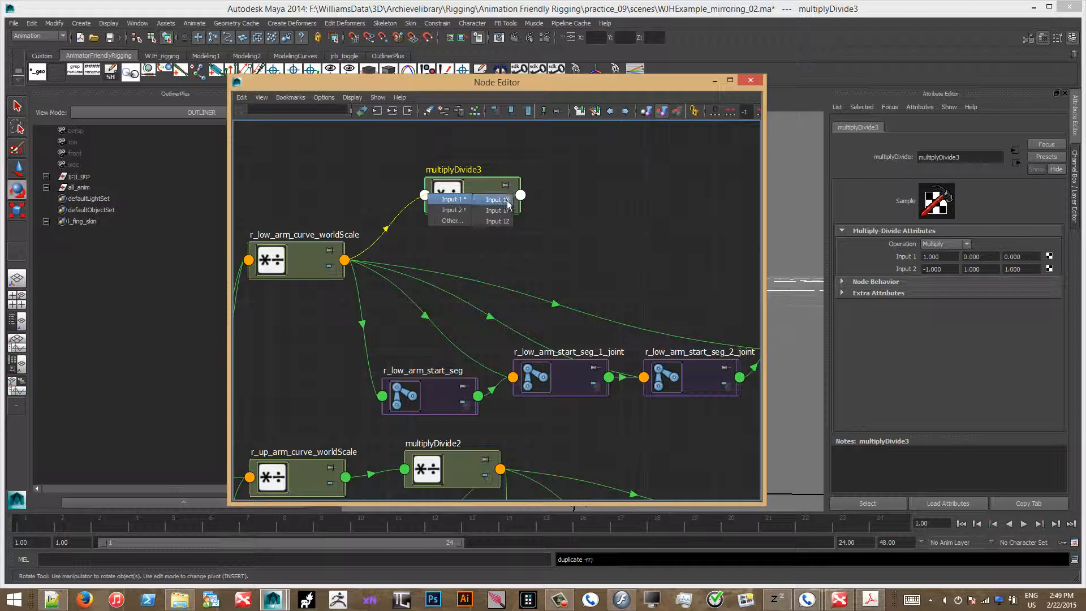
{"action": "left_click", "coordinate": [497, 199]}
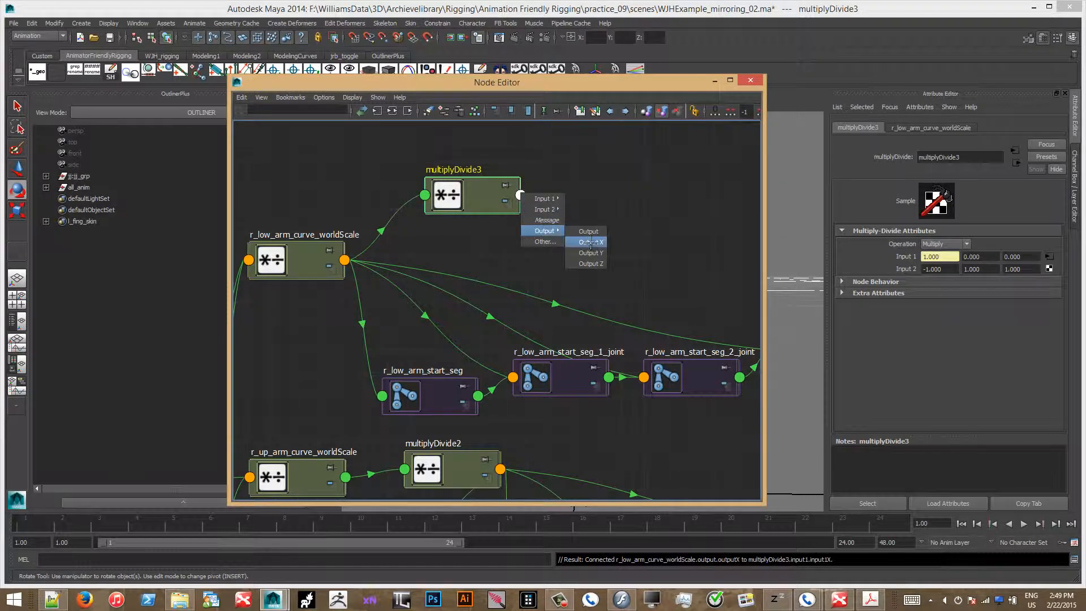
- Connect multiplyDivide3's Output X to the Scale X of r_low_arm_start_seg
{"action": "left_click", "coordinate": [590, 242]}
{"action": "left_click", "coordinate": [381, 396]}
{"action": "mouse_move", "coordinate": [412, 414]}
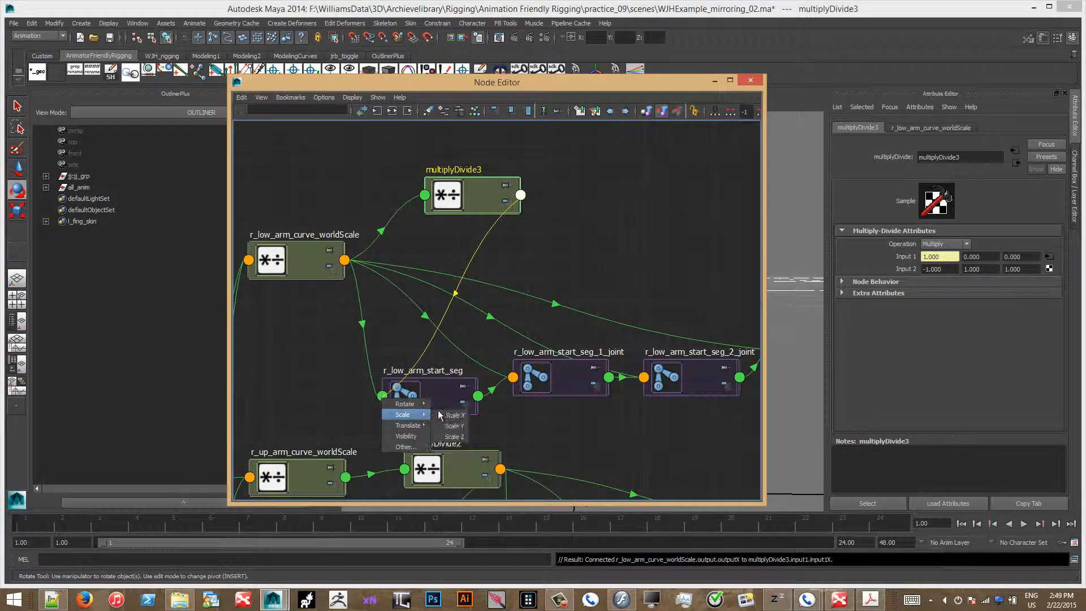
{"action": "left_click", "coordinate": [452, 414]}
- Connect multiplyDivide3's Output X to the Scale X of r_low_arm_start_seg_1_joint
{"action": "left_click", "coordinate": [520, 194]}
{"action": "mouse_move", "coordinate": [545, 228]}
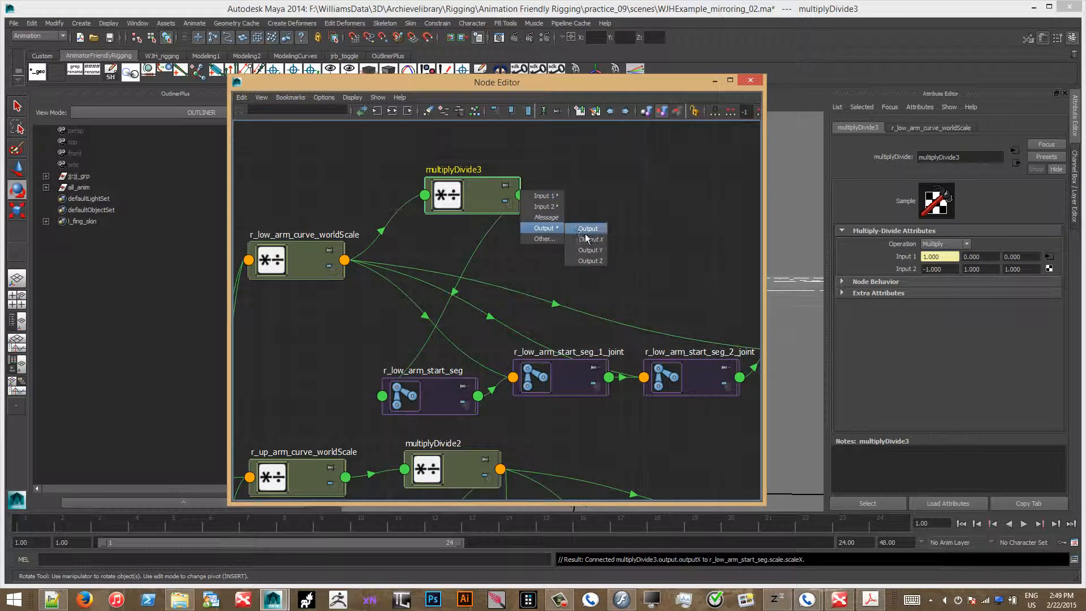
{"action": "left_click", "coordinate": [586, 234]}
{"action": "left_click", "coordinate": [513, 380]}
{"action": "mouse_move", "coordinate": [544, 403]}
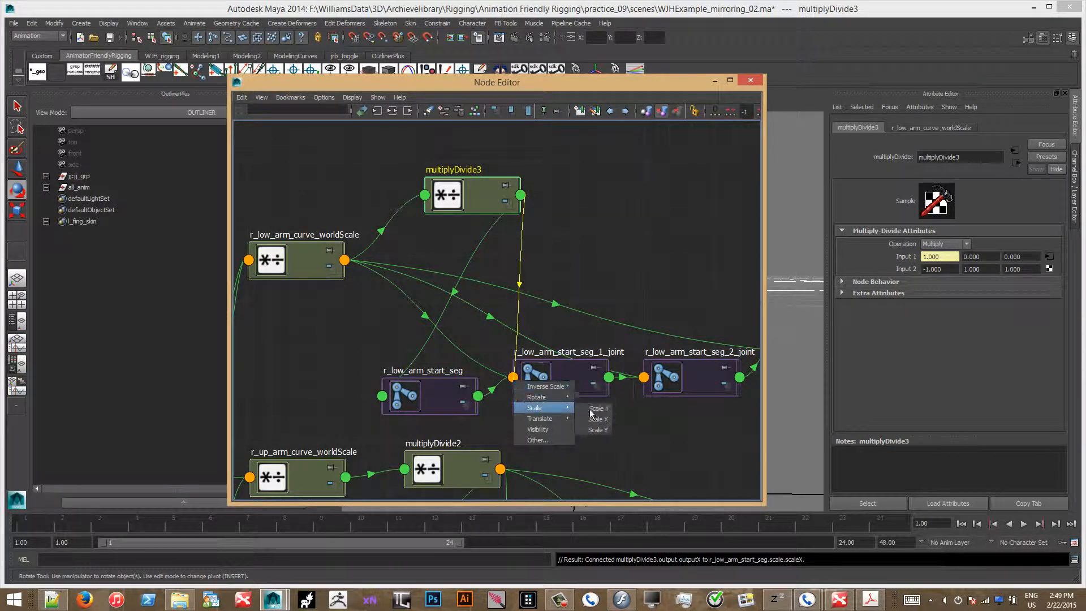
{"action": "left_click", "coordinate": [585, 403]}
- Connect multiplyDivide3's Output X to the Scale X of r_low_arm_start_seg_2_joint
{"action": "left_click", "coordinate": [521, 194]}
{"action": "mouse_move", "coordinate": [545, 228]}
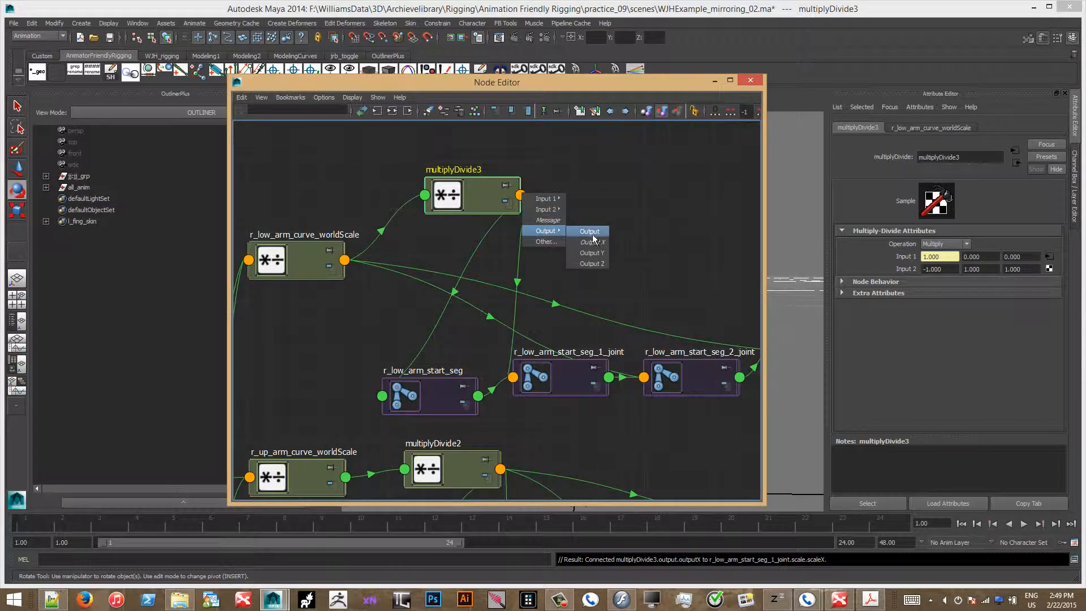
{"action": "left_click", "coordinate": [586, 234]}
{"action": "left_click", "coordinate": [653, 379]}
{"action": "mouse_move", "coordinate": [675, 399]}
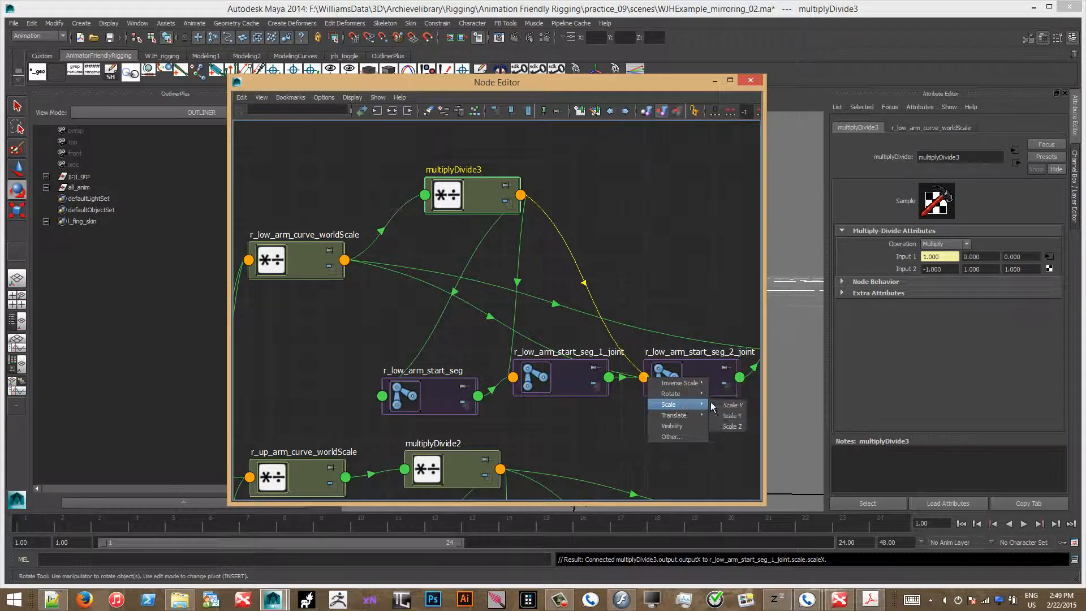
{"action": "left_click", "coordinate": [716, 401]}
- Connect multiplyDivide3's Output X to the Scale X of r_low_arm_start_seg_3_joint and clear the node selection
{"action": "middle_click_drag", "start_coordinate": [648, 240], "coordinate": [475, 251], "text": "alt"}
{"action": "left_click", "coordinate": [348, 205]}
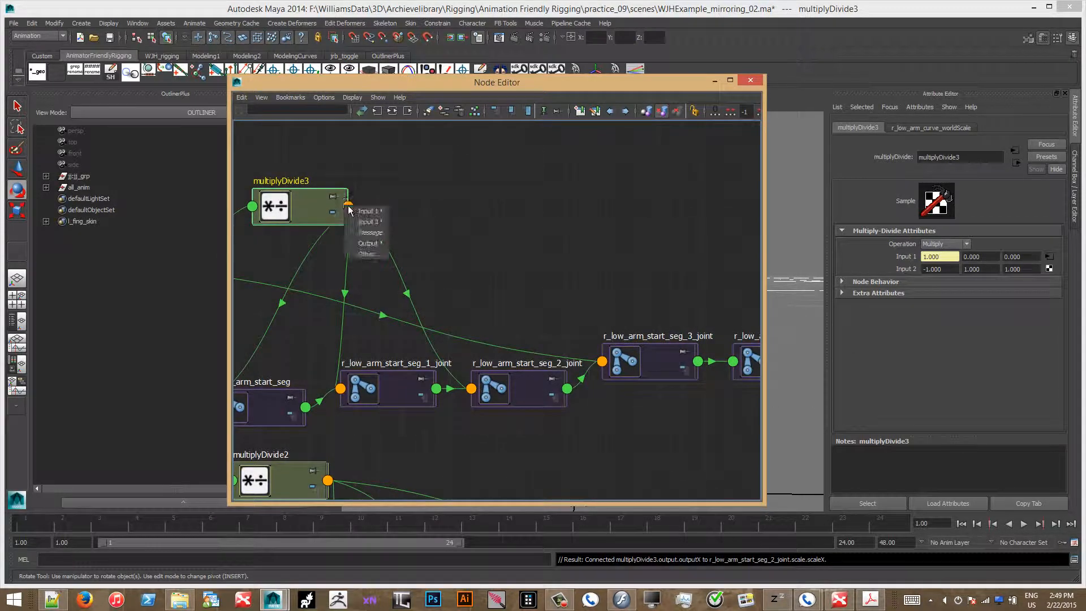
{"action": "mouse_move", "coordinate": [383, 243]}
{"action": "left_click", "coordinate": [421, 255]}
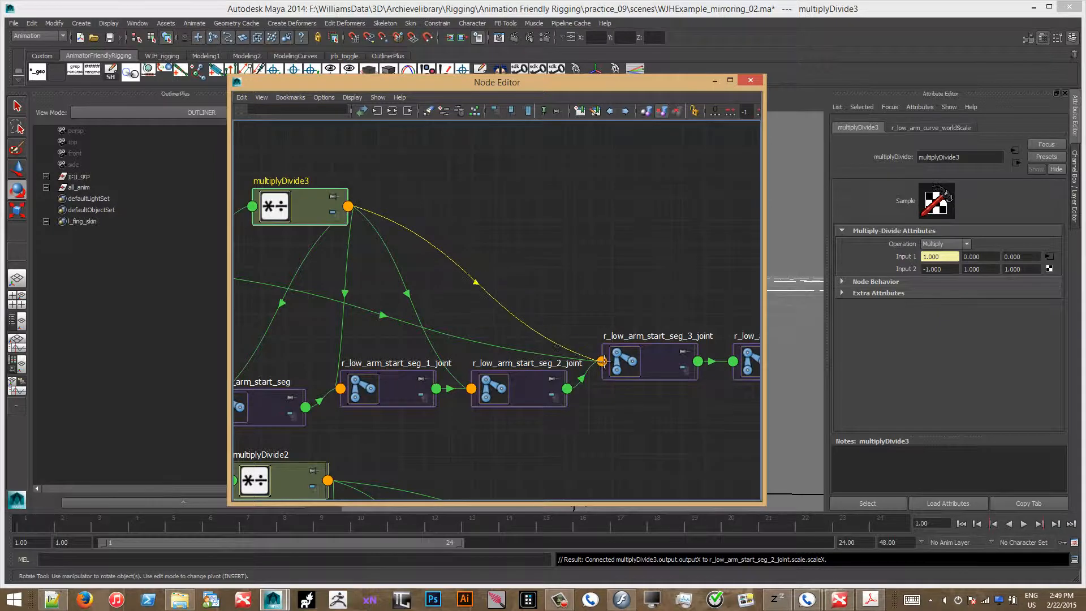
{"action": "left_click", "coordinate": [602, 361]}
{"action": "mouse_move", "coordinate": [625, 382]}
{"action": "left_click", "coordinate": [686, 388]}
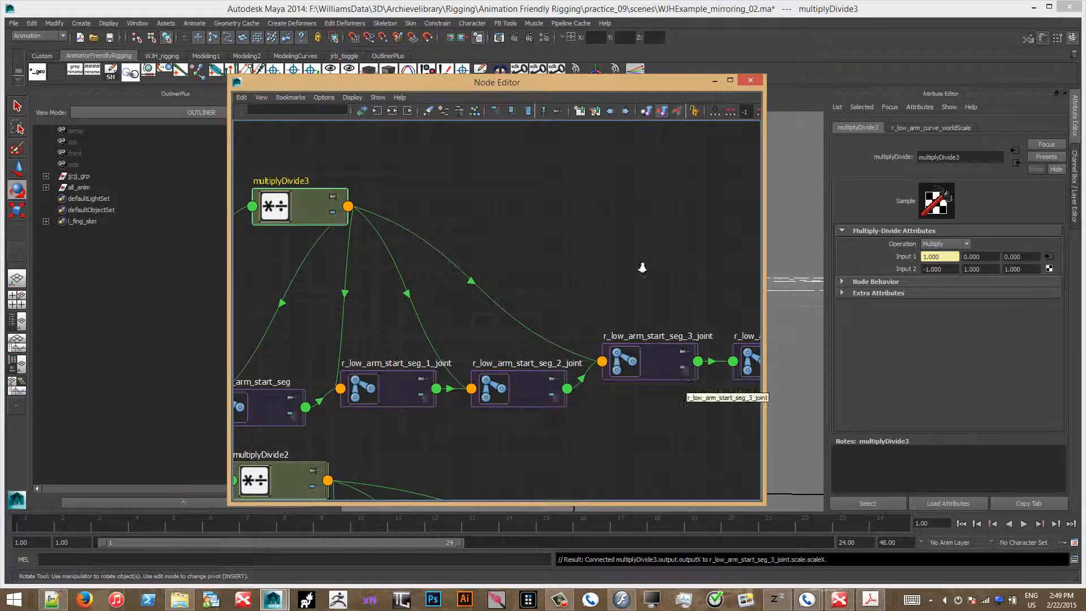
{"action": "scroll", "coordinate": [488, 310], "scroll_direction": "down", "scroll_amount": 2}
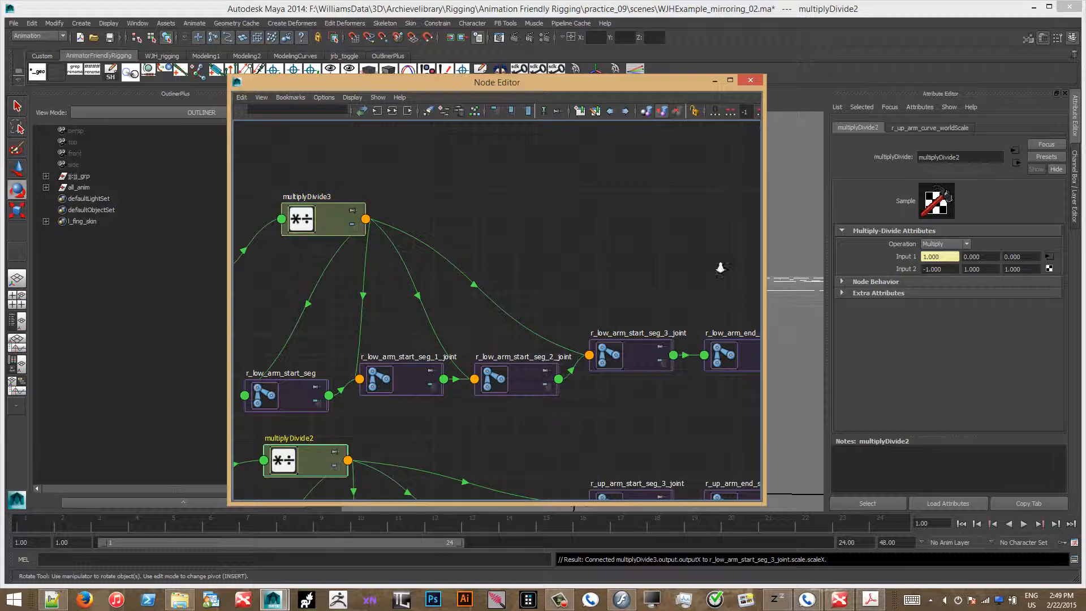
{"action": "left_click", "coordinate": [635, 257]}
{"action": "right_click_drag", "start_coordinate": [607, 298], "coordinate": [391, 342], "text": "alt"}
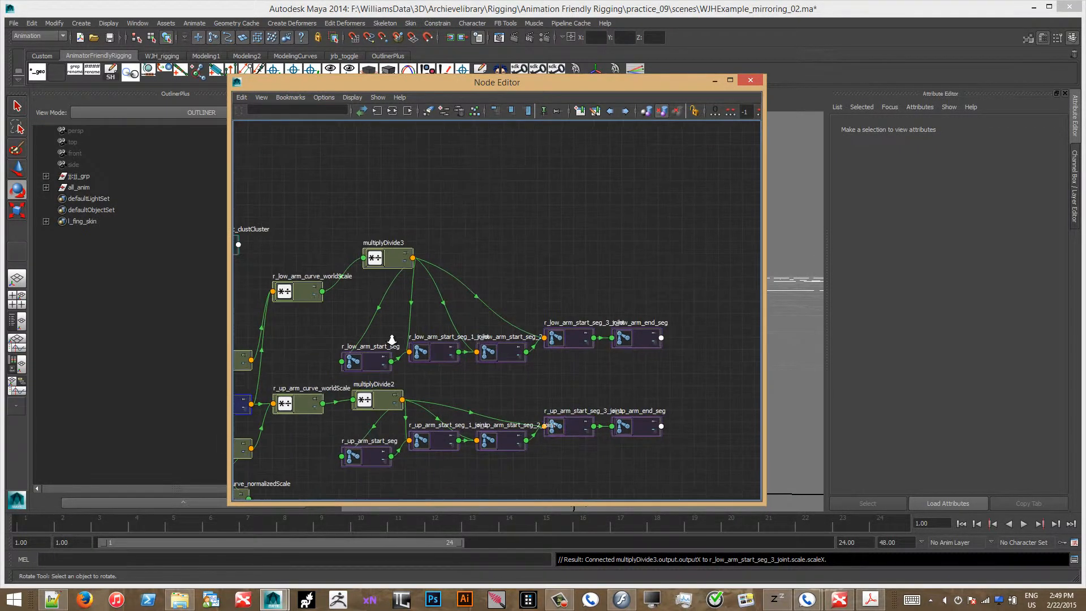
- Examine the right-arm network around multiplyDivide2 and multiplyDivide3 and their joint connections, and close the Node Editor with nothing selected
{"action": "middle_click_drag", "start_coordinate": [391, 341], "coordinate": [674, 273], "text": "alt"}
{"action": "scroll", "coordinate": [496, 312], "scroll_direction": "up", "scroll_amount": 2}
{"action": "left_click", "coordinate": [470, 343]}
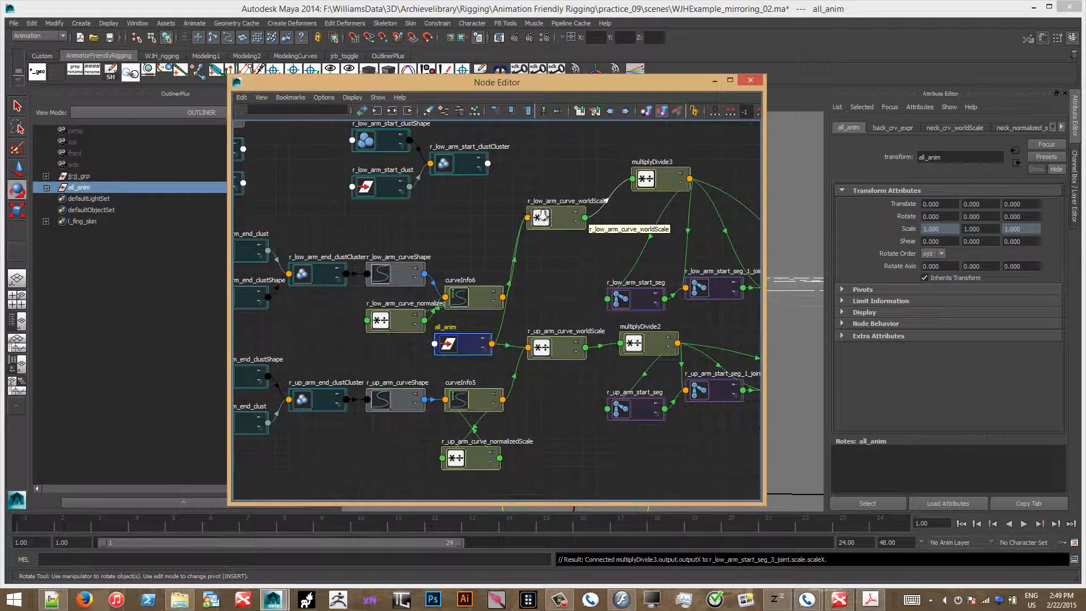
{"action": "left_click", "coordinate": [584, 218]}
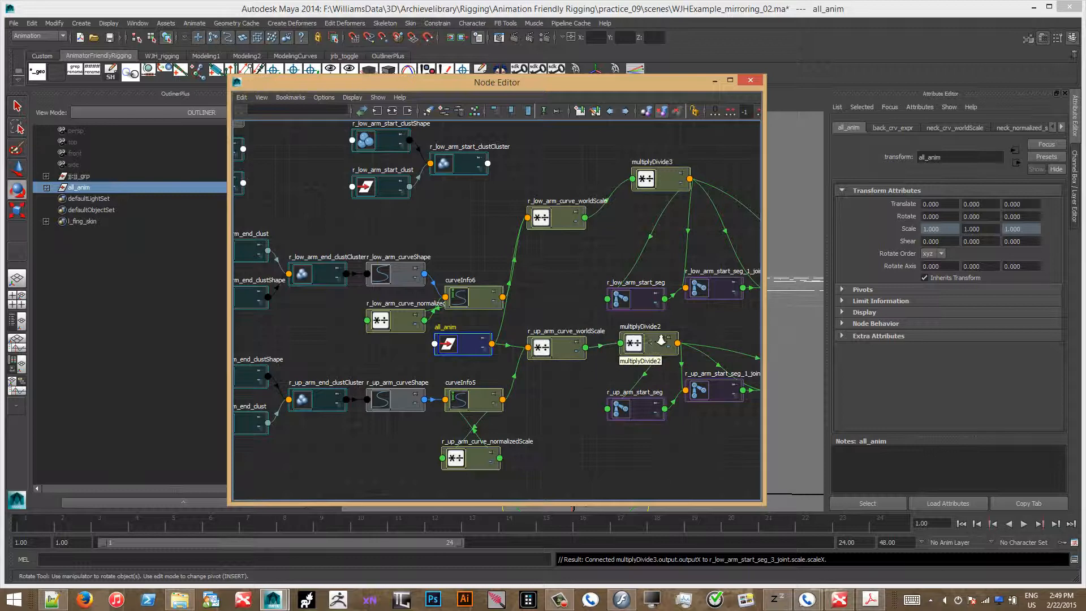
{"action": "middle_click_drag", "start_coordinate": [683, 252], "coordinate": [461, 272], "text": "alt"}
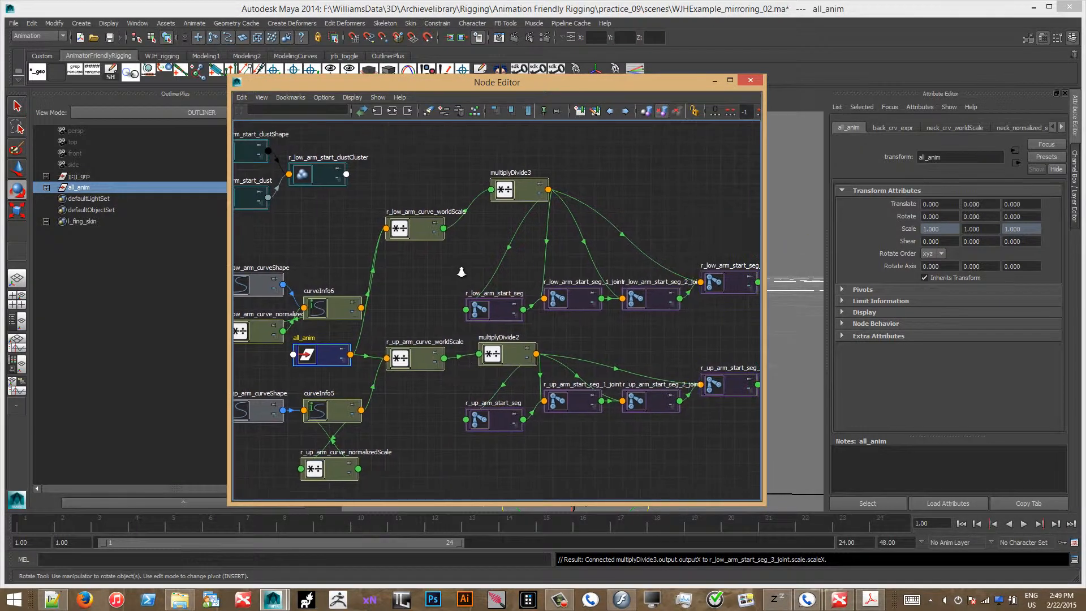
{"action": "middle_click_drag", "start_coordinate": [566, 275], "coordinate": [384, 258], "text": "alt"}
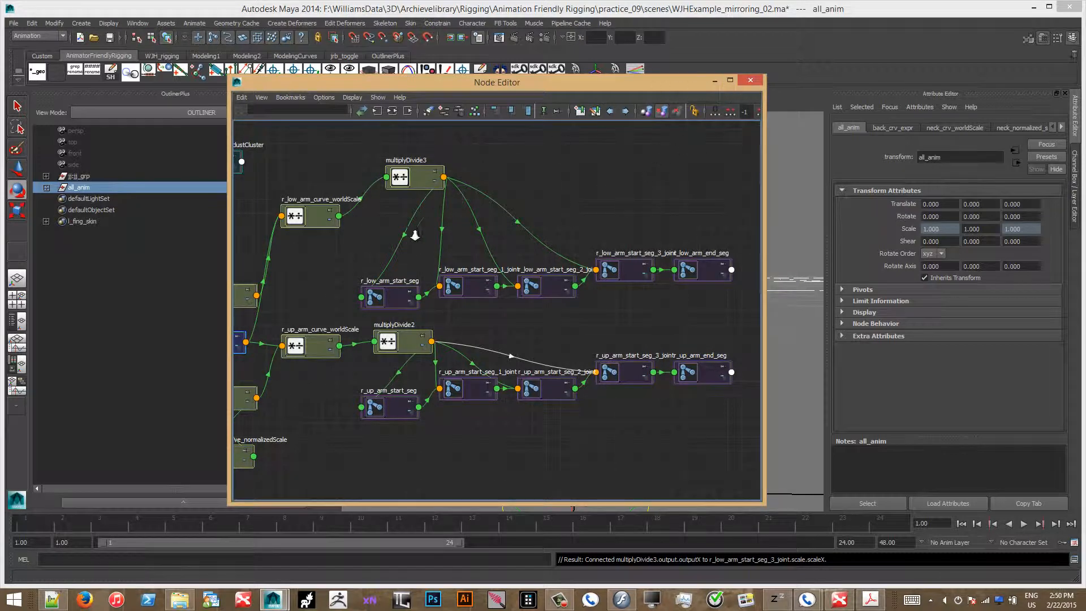
{"action": "left_click", "coordinate": [752, 80]}
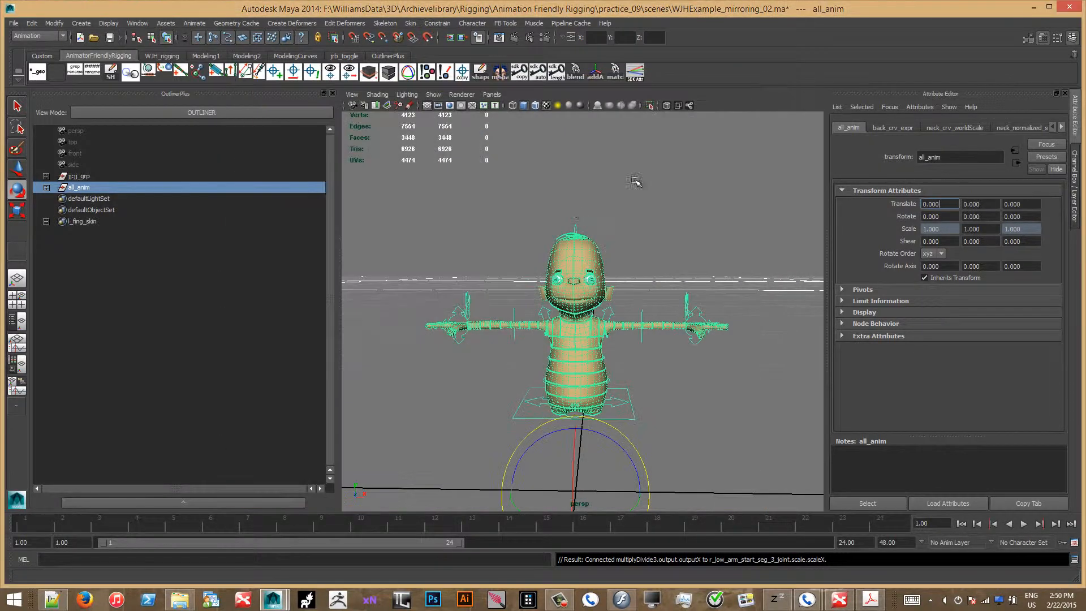
{"action": "left_click", "coordinate": [499, 368]}
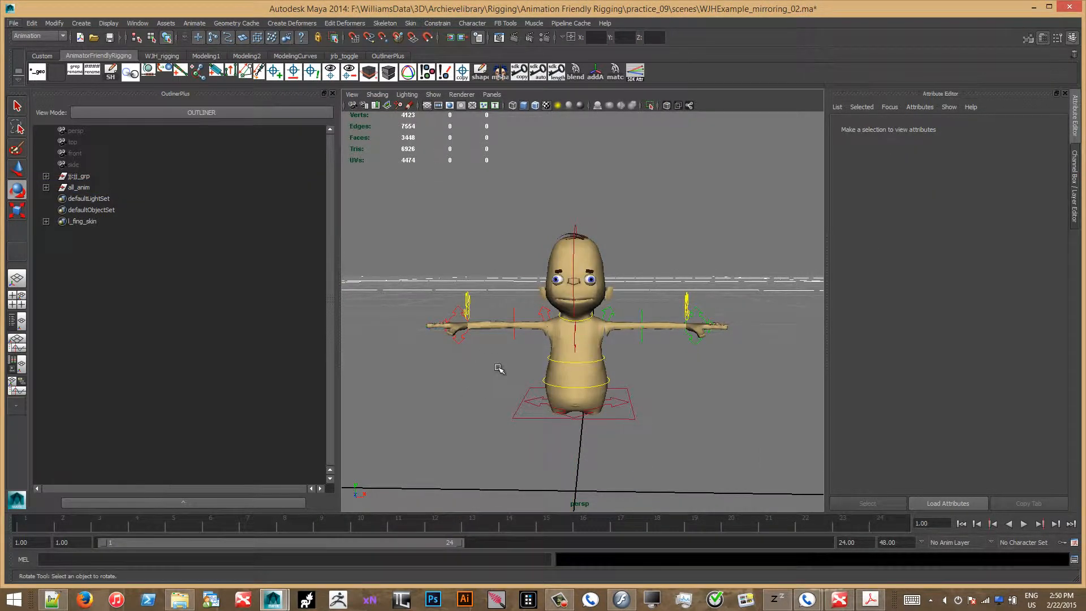
- Display the Channel Box / Layer Editor in place of the Attribute Editor
{"action": "left_click_drag", "start_coordinate": [501, 347], "coordinate": [519, 342], "text": "alt"}
{"action": "right_click_drag", "start_coordinate": [518, 341], "coordinate": [504, 383], "text": "alt"}
{"action": "middle_click_drag", "start_coordinate": [504, 383], "coordinate": [1021, 379], "text": "alt"}
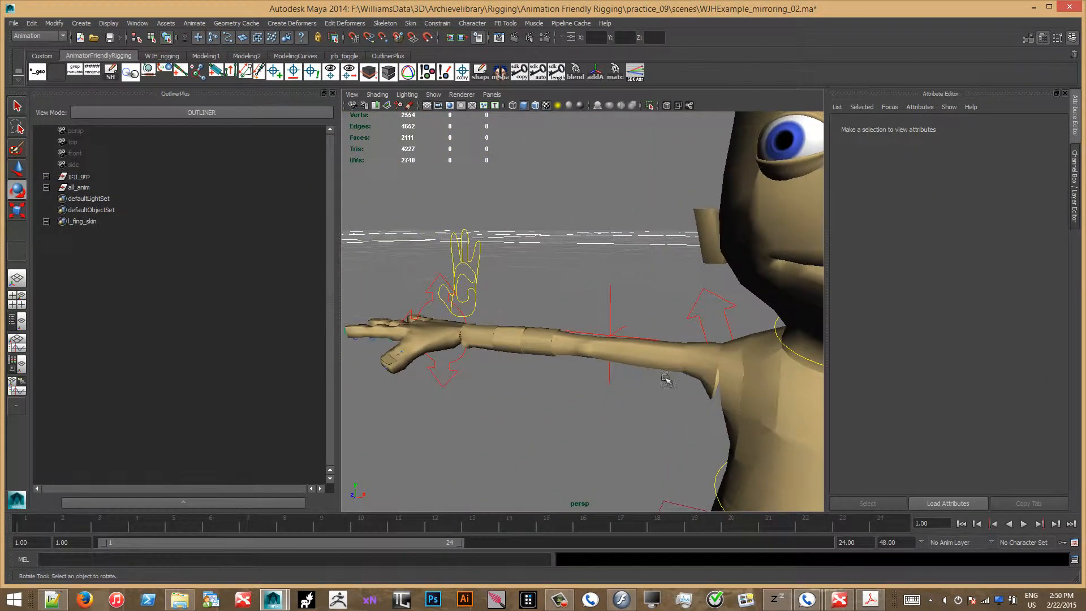
{"action": "left_click", "coordinate": [1072, 181]}
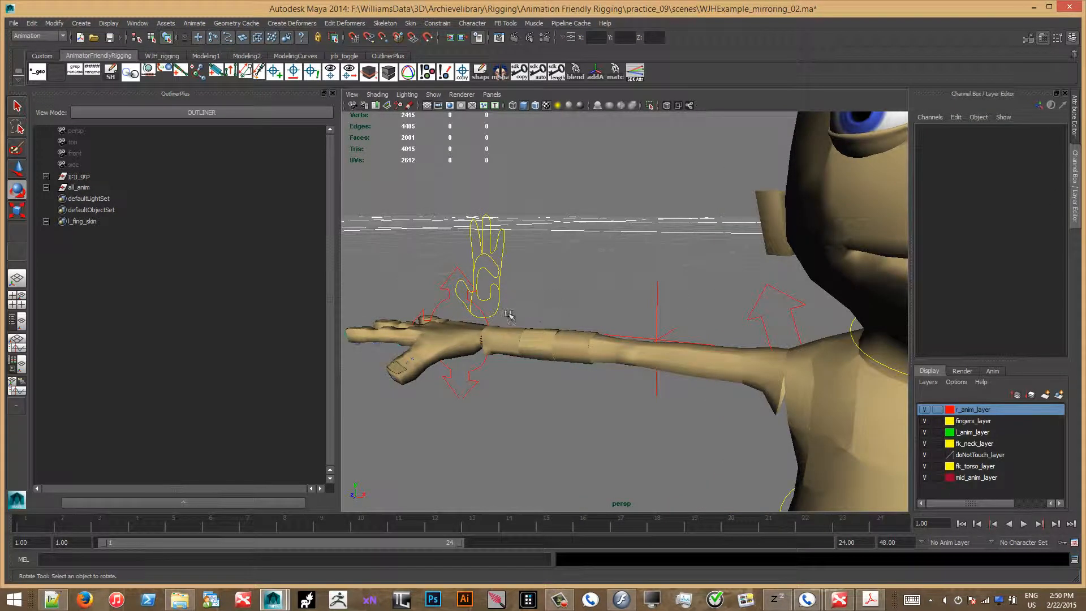
- Test the right hand by rotating r_ik_hand_anim, and undo the rotation
{"action": "left_click", "coordinate": [477, 390]}
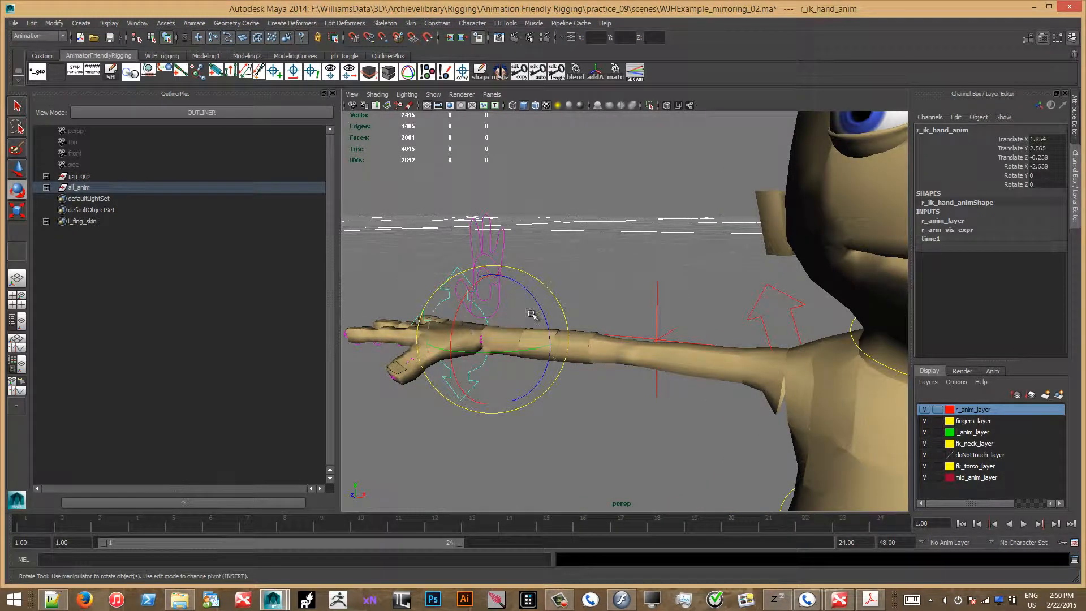
{"action": "left_click_drag", "start_coordinate": [531, 315], "coordinate": [569, 371], "text": "alt"}
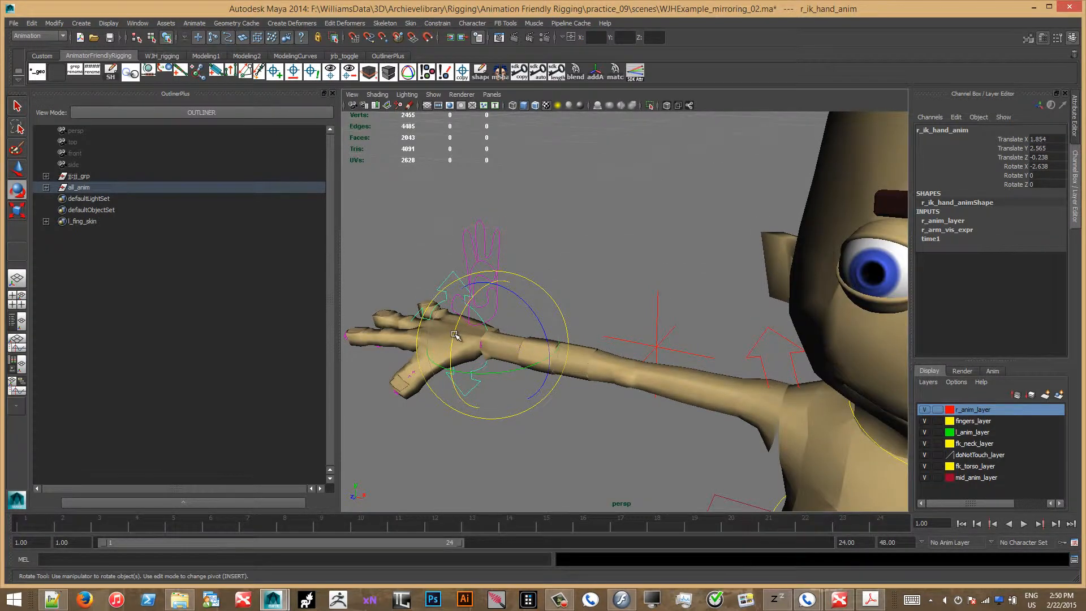
{"action": "left_click_drag", "start_coordinate": [456, 333], "coordinate": [526, 317]}
{"action": "key", "text": "ctrl+z"}
- Test the right arm's stretch by moving r_ik_elbow_anim upward, undo the move and inspect the arm's segments
{"action": "left_click", "coordinate": [669, 328]}
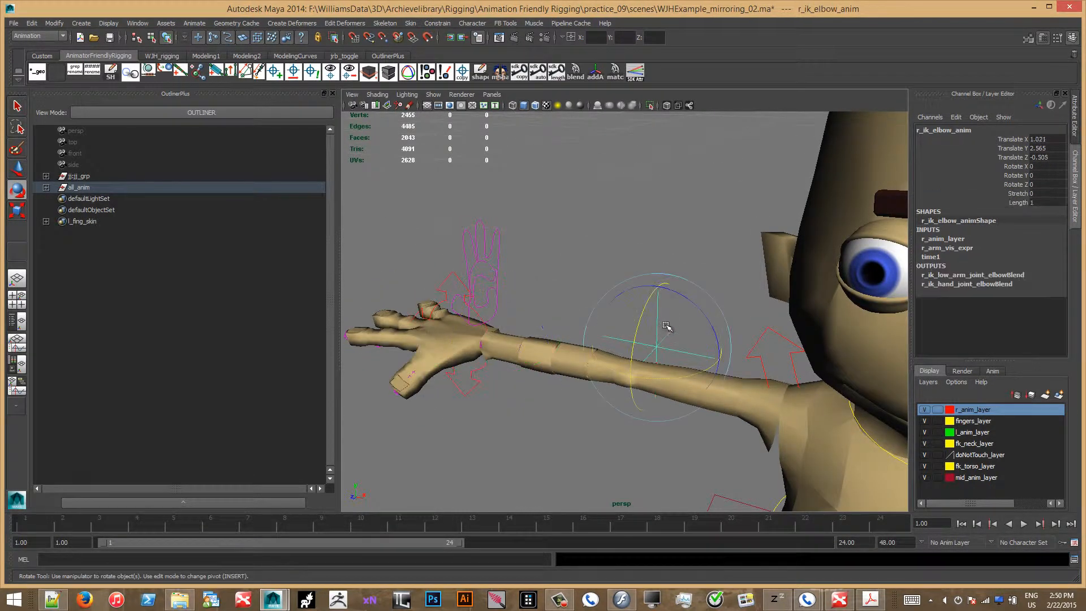
{"action": "key", "text": "w"}
{"action": "left_click_drag", "start_coordinate": [658, 309], "coordinate": [662, 221]}
{"action": "key", "text": "ctrl+z"}
{"action": "left_click_drag", "start_coordinate": [656, 388], "coordinate": [622, 419], "text": "alt"}
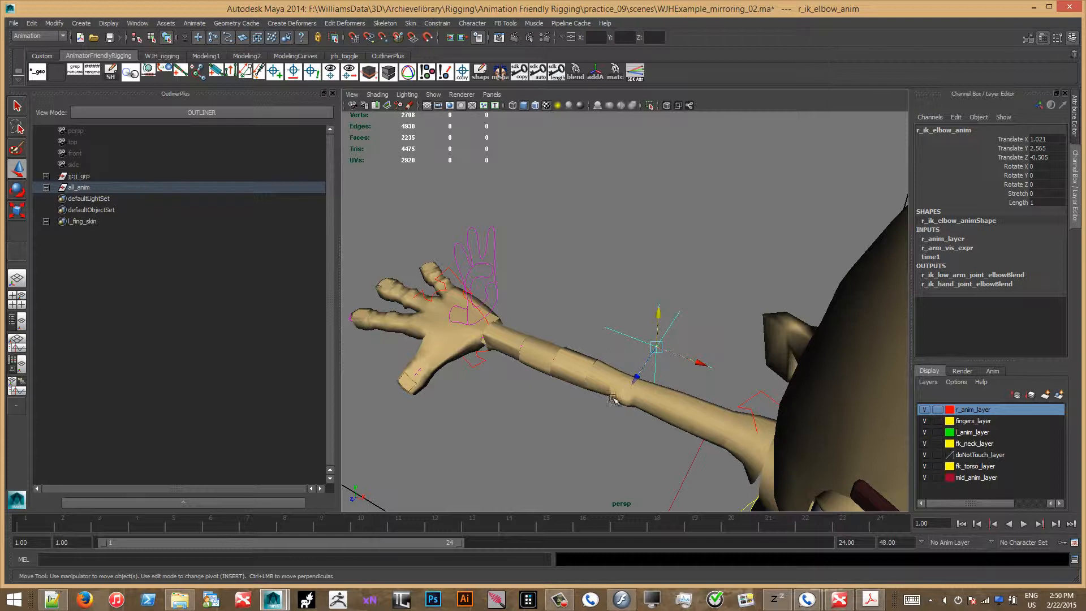
{"action": "left_click_drag", "start_coordinate": [613, 398], "coordinate": [597, 362], "text": "alt"}
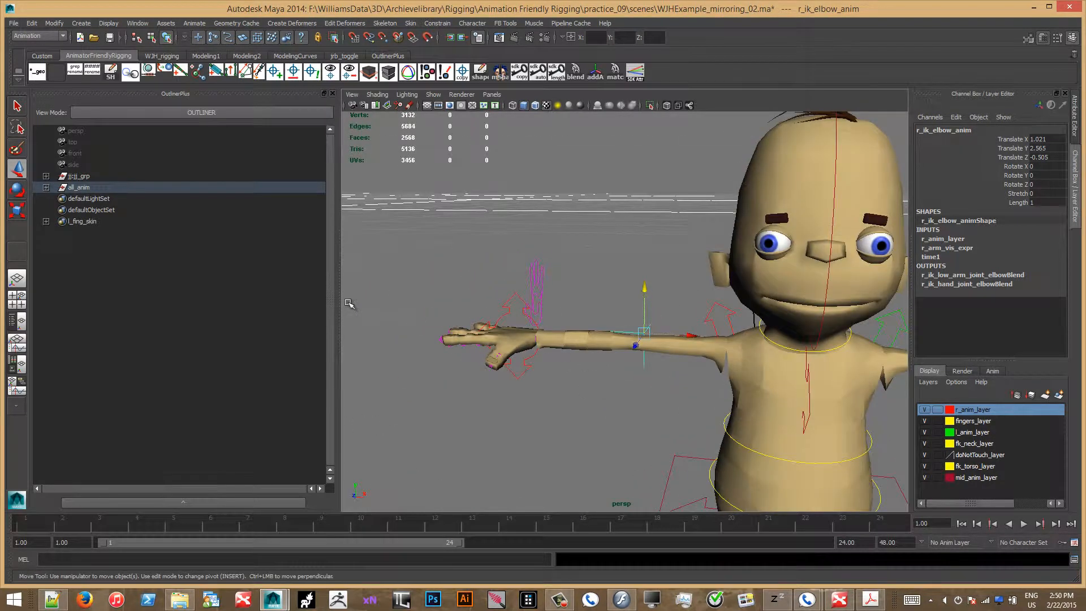
- Locate the right forearm mesh nearest the wrist in the Outliner hierarchy, revealing the lower-arm segment joints and their geometry
{"action": "left_click", "coordinate": [560, 351]}
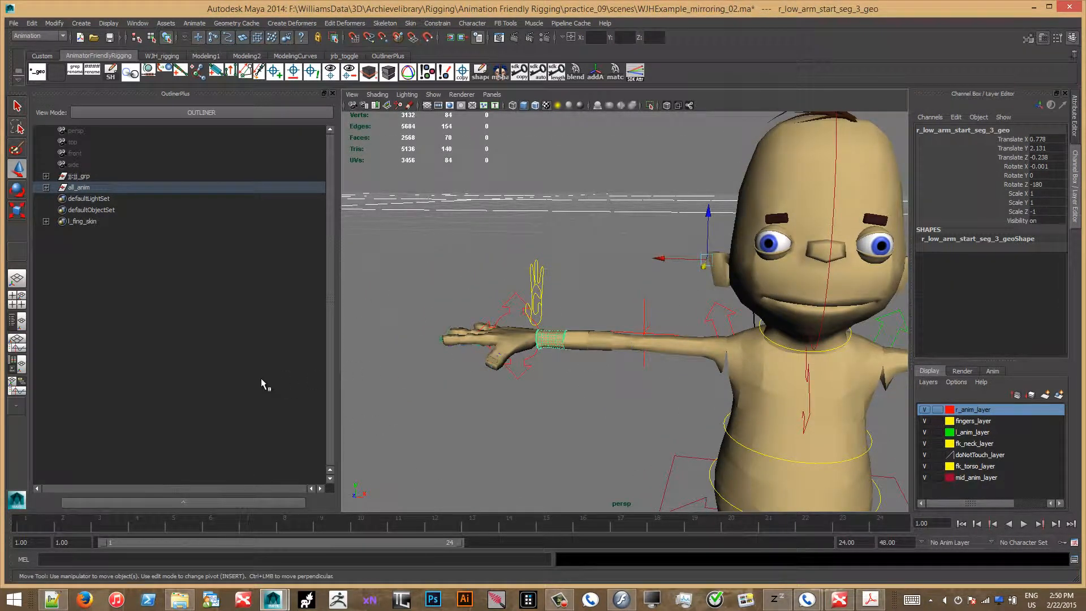
{"action": "key", "text": "Down"}
{"action": "key", "text": "f"}
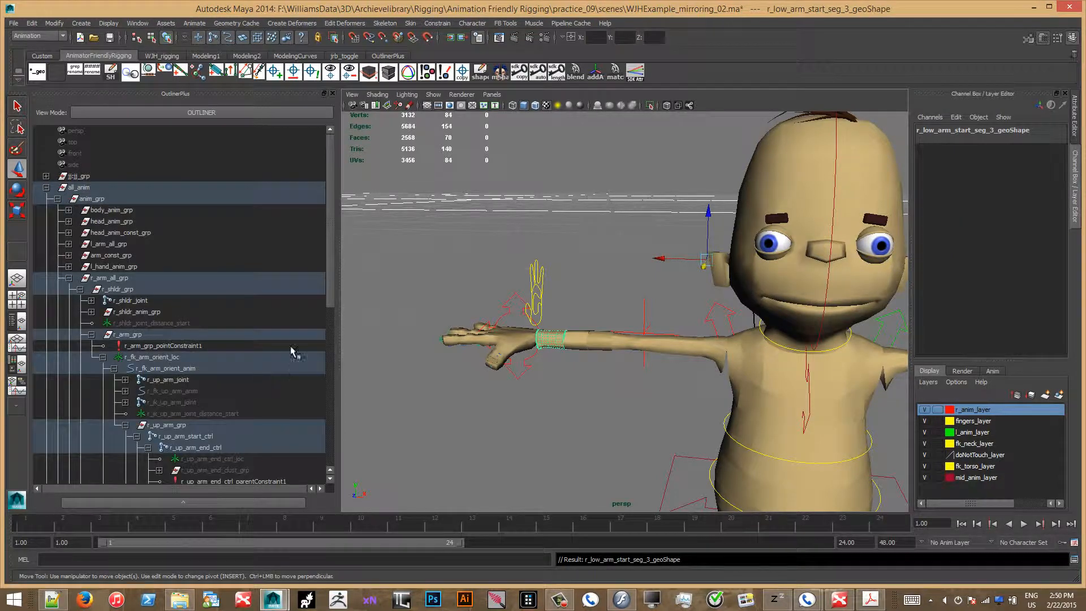
{"action": "left_click_drag", "start_coordinate": [329, 306], "coordinate": [368, 409]}
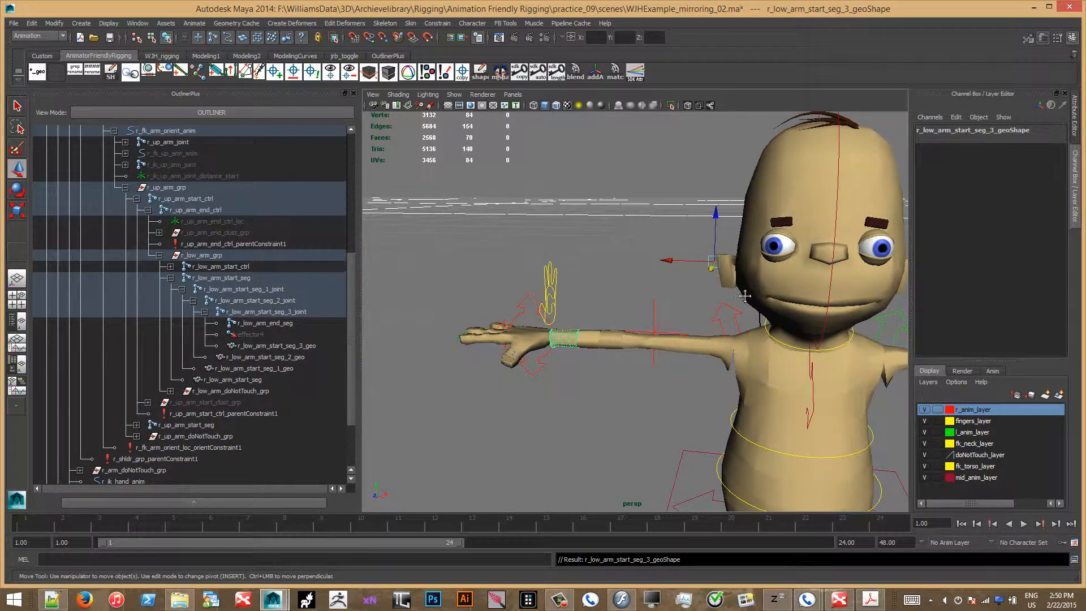
{"action": "middle_click_drag", "start_coordinate": [745, 295], "coordinate": [562, 315], "text": "alt"}
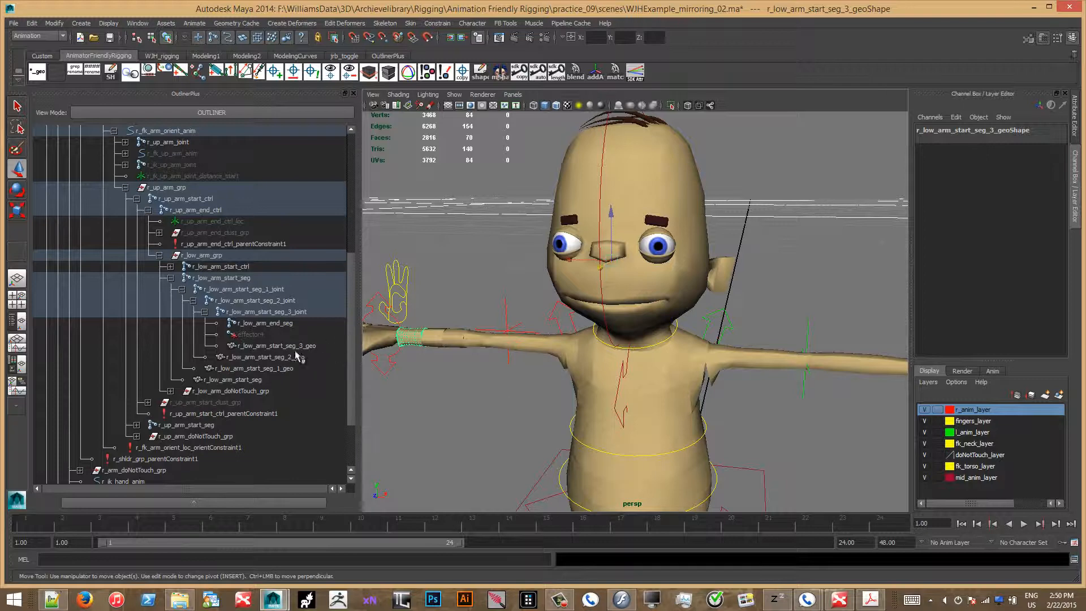
- Delete the four lower-arm and four upper-arm segment meshes parented under the right arm's joints
{"action": "left_click", "coordinate": [277, 345]}
{"action": "left_click", "coordinate": [263, 381], "text": "shift"}
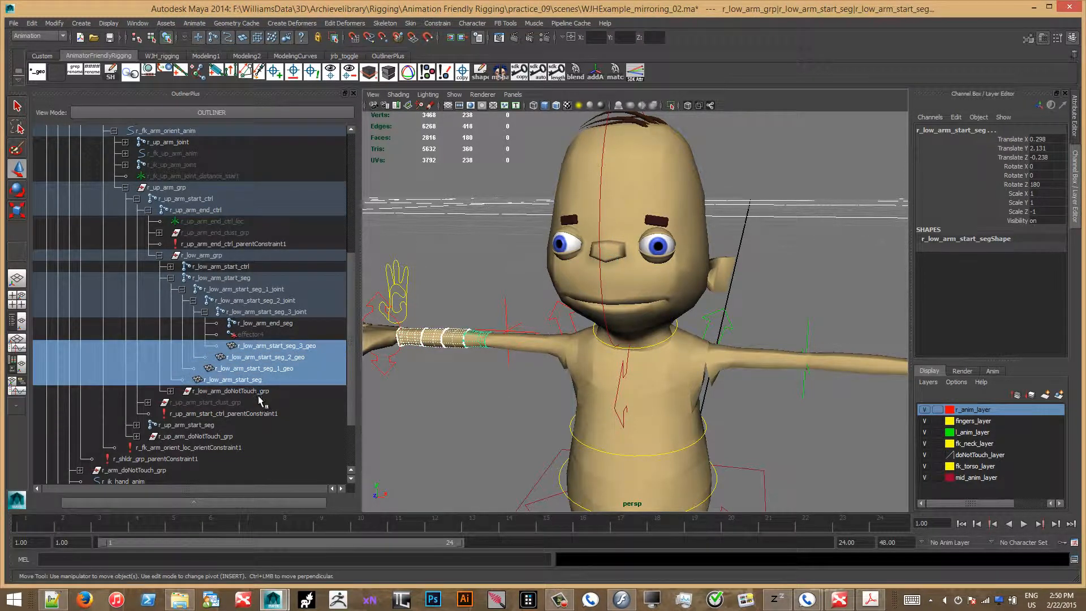
{"action": "left_click", "coordinate": [137, 425]}
{"action": "left_click_drag", "start_coordinate": [351, 373], "coordinate": [352, 411]}
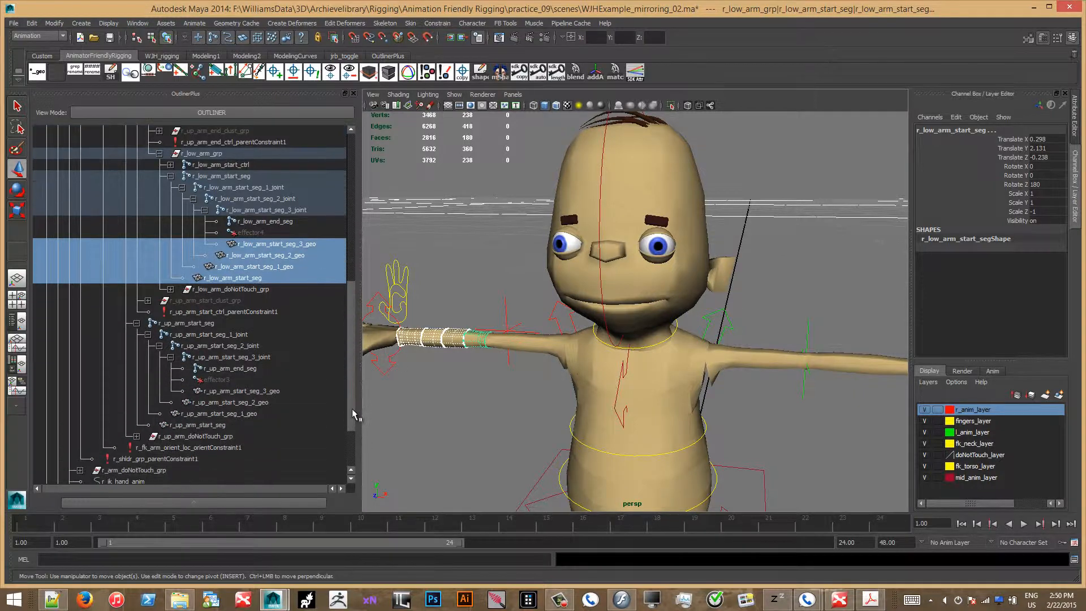
{"action": "left_click", "coordinate": [257, 275]}
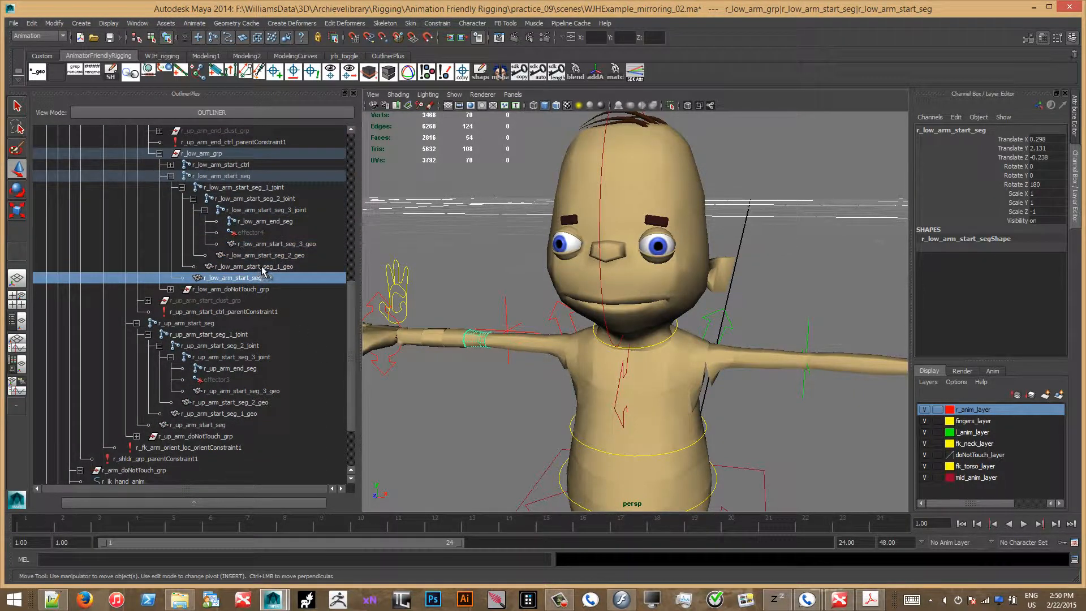
{"action": "left_click_drag", "start_coordinate": [263, 270], "coordinate": [298, 245]}
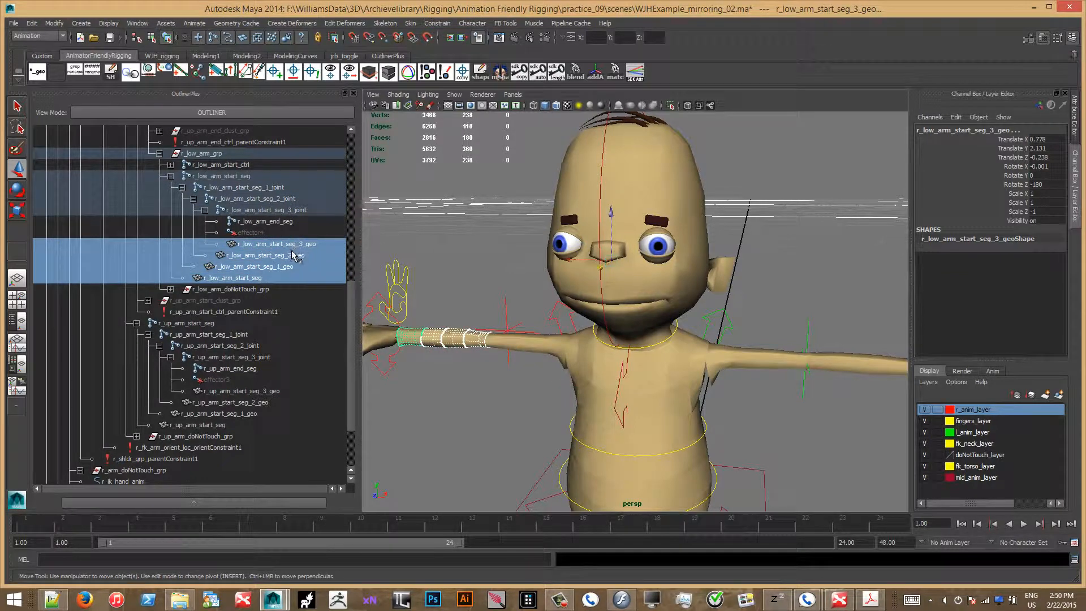
{"action": "key", "text": "Delete"}
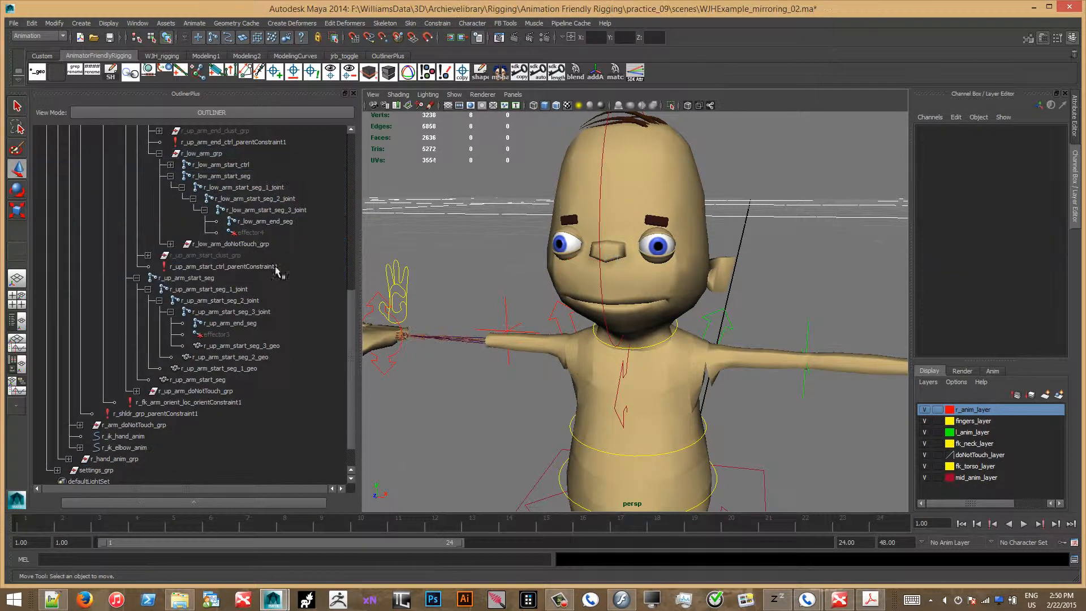
{"action": "left_click_drag", "start_coordinate": [207, 382], "coordinate": [257, 348]}
{"action": "key", "text": "Delete"}
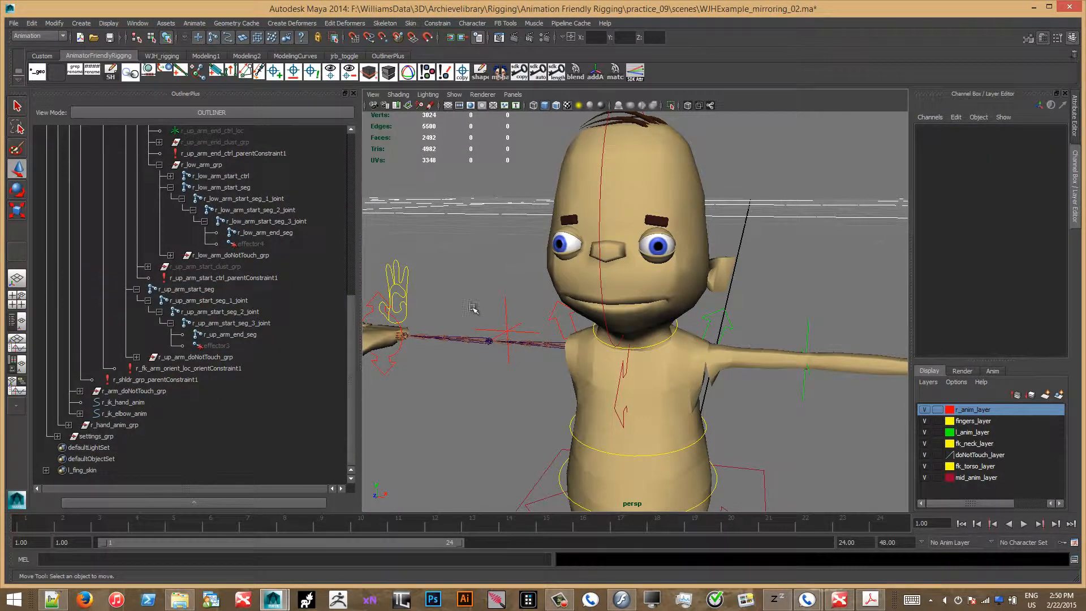
- Duplicate all eight left-arm segment meshes, from l_up_arm_start_seg_geo through l_low_arm_start_seg_3_geo
{"action": "key", "text": "alt+space"}
{"action": "left_click", "coordinate": [468, 336]}
{"action": "left_click_drag", "start_coordinate": [469, 336], "coordinate": [552, 350], "text": "alt"}
{"action": "mouse_move", "coordinate": [559, 333]}
{"action": "middle_mouse_down", "text": "alt"}
{"action": "mouse_move", "coordinate": [683, 320]}
{"action": "mouse_move", "coordinate": [549, 331]}
{"action": "middle_mouse_up", "text": "alt"}
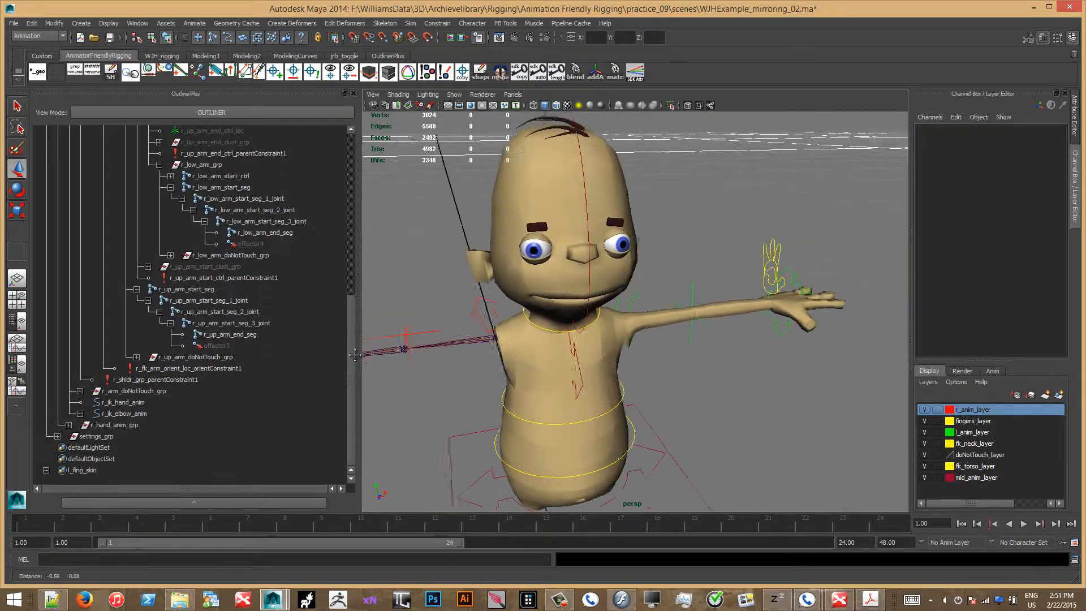
{"action": "left_click_drag", "start_coordinate": [656, 357], "coordinate": [614, 340], "text": "alt"}
{"action": "middle_click_drag", "start_coordinate": [617, 343], "coordinate": [530, 343], "text": "alt"}
{"action": "left_click_drag", "start_coordinate": [530, 343], "coordinate": [564, 343], "text": "alt"}
{"action": "right_click_drag", "start_coordinate": [574, 381], "coordinate": [574, 430], "text": "alt"}
{"action": "left_click", "coordinate": [541, 344]}
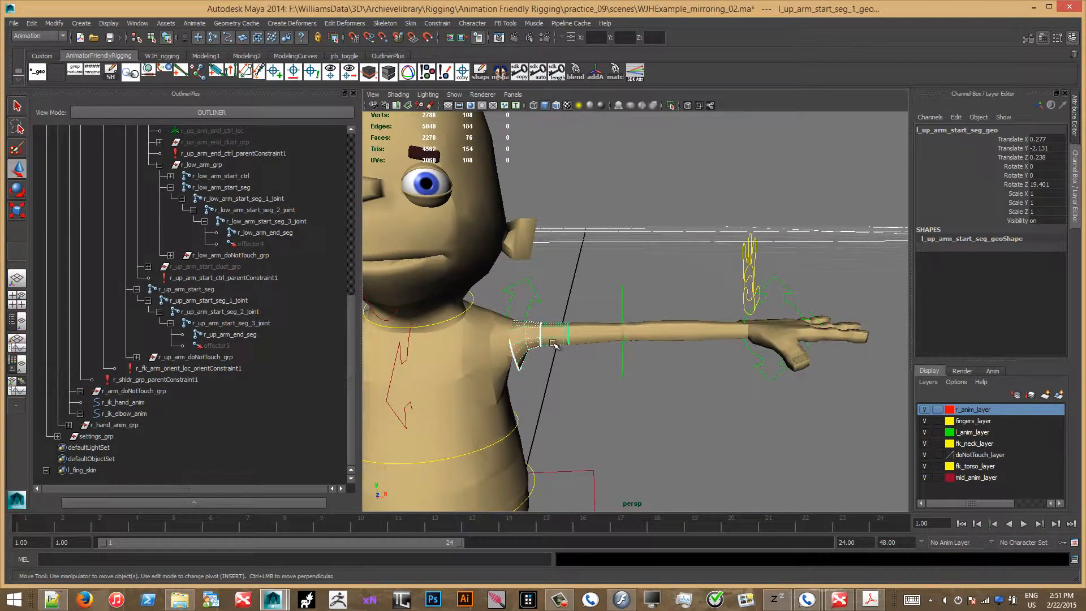
{"action": "left_click", "coordinate": [592, 342], "text": "shift"}
{"action": "left_click", "coordinate": [611, 338], "text": "shift"}
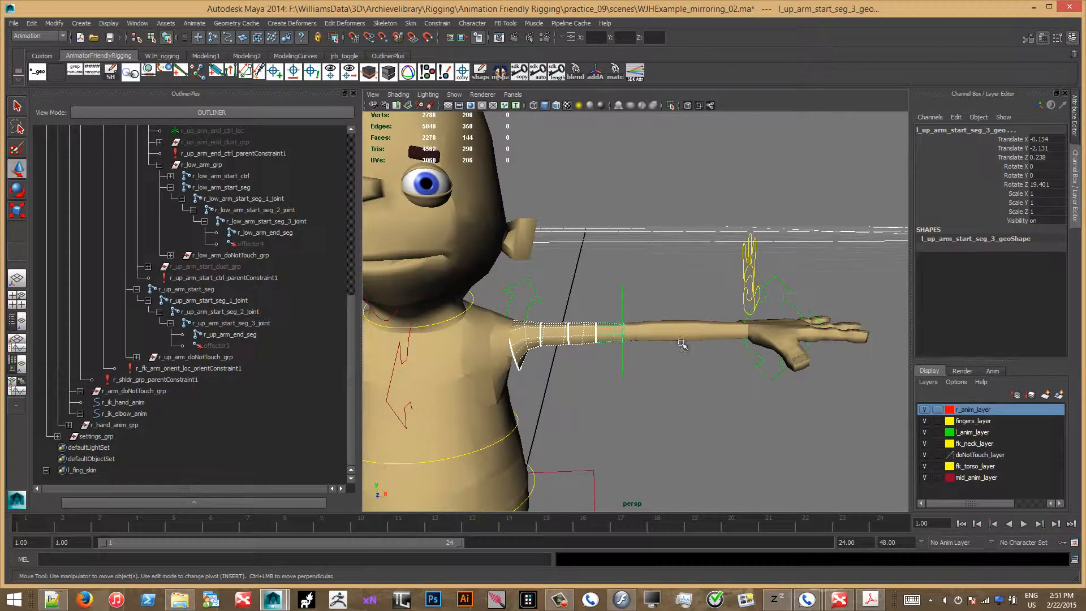
{"action": "left_click", "coordinate": [649, 342], "text": "shift"}
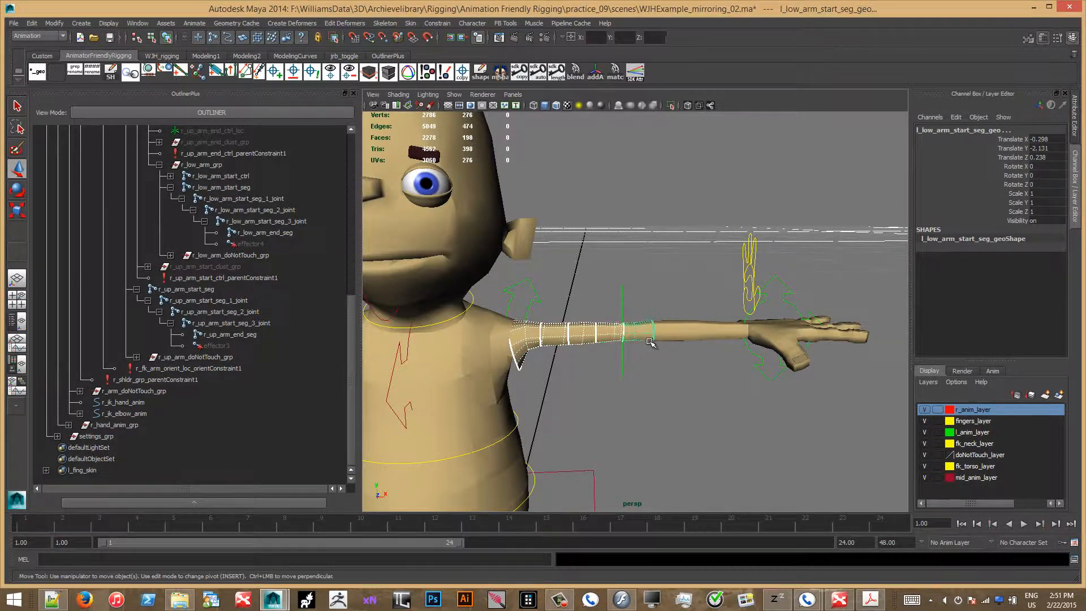
{"action": "left_click", "coordinate": [685, 341], "text": "shift"}
{"action": "left_click", "coordinate": [704, 339], "text": "shift"}
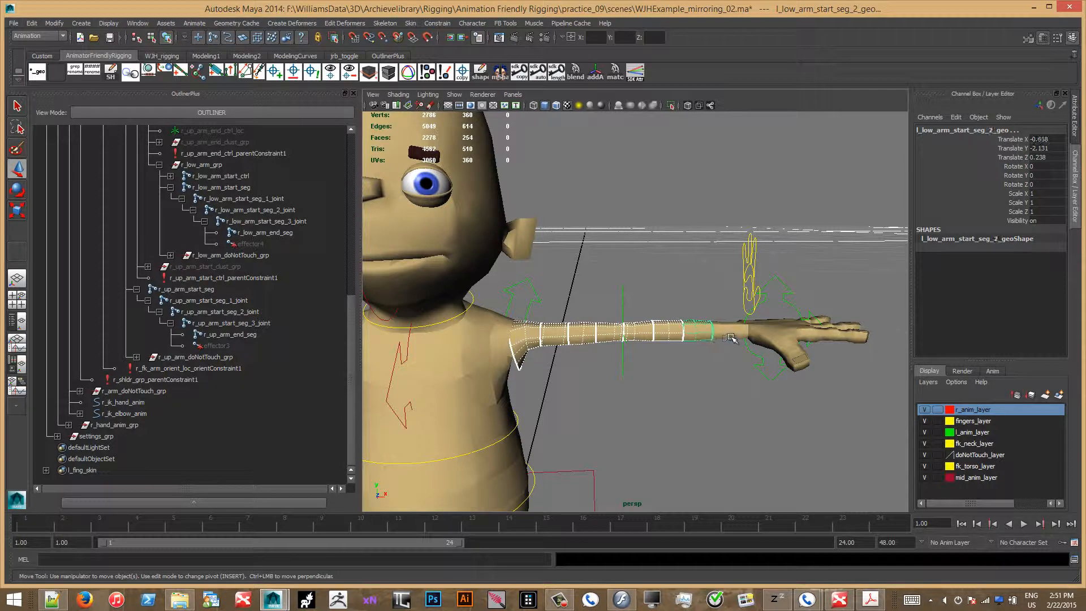
{"action": "left_click", "coordinate": [729, 338], "text": "shift"}
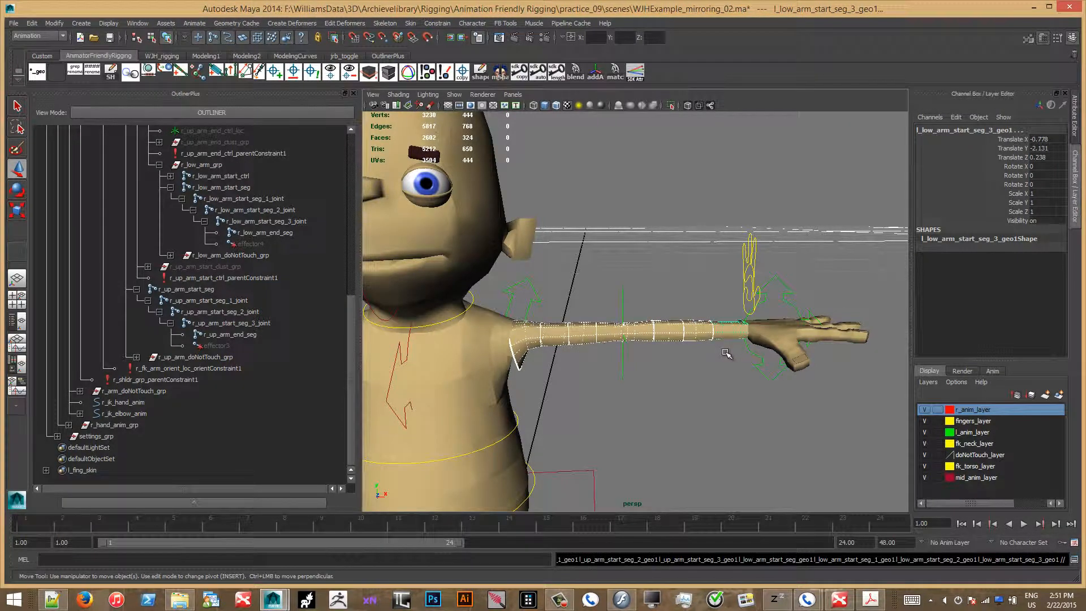
- Unparent the duplicated left-arm meshes to the top level of the scene and group them together
{"action": "key", "text": "shift+p"}
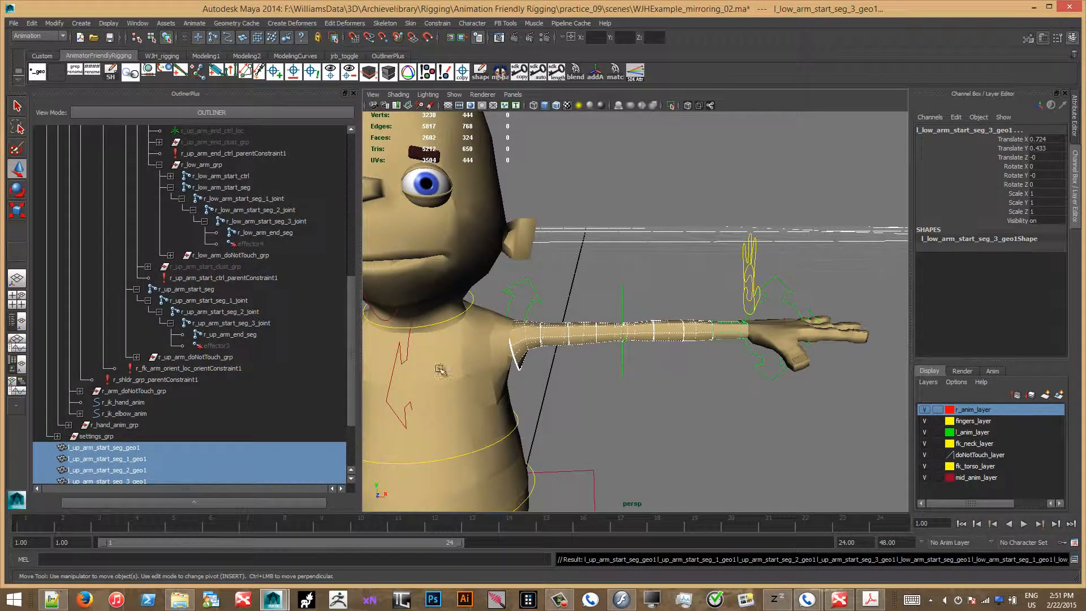
{"action": "scroll", "coordinate": [345, 406], "scroll_direction": "down", "scroll_amount": 4}
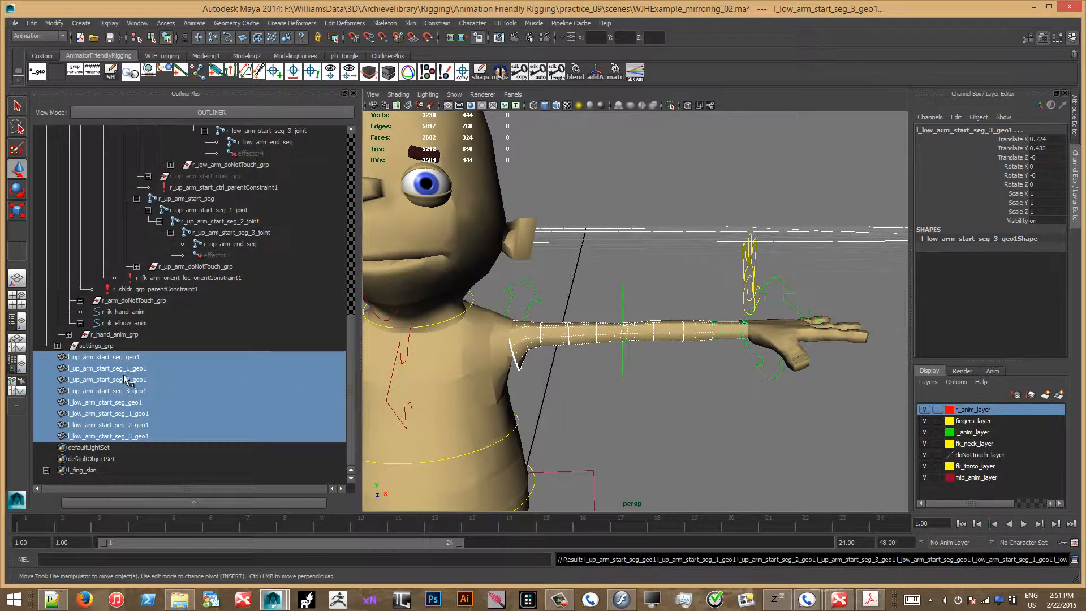
{"action": "key", "text": "ctrl+g"}
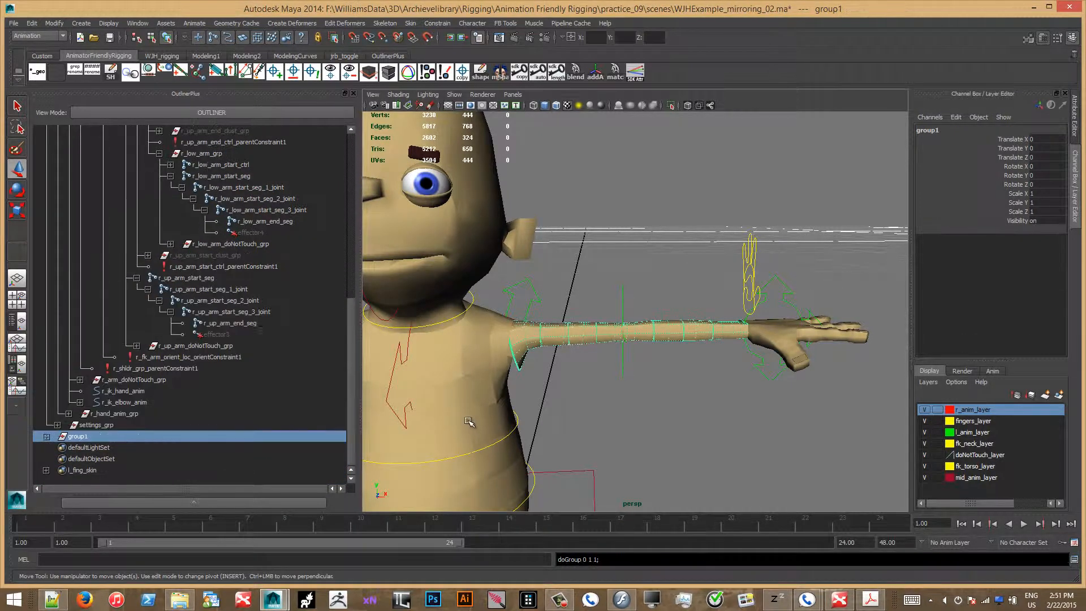
- Mirror the grouped arm meshes onto the right side by setting the group's Scale X to -1
{"action": "double_click", "coordinate": [1046, 194]}
{"action": "key", "text": "Return"}
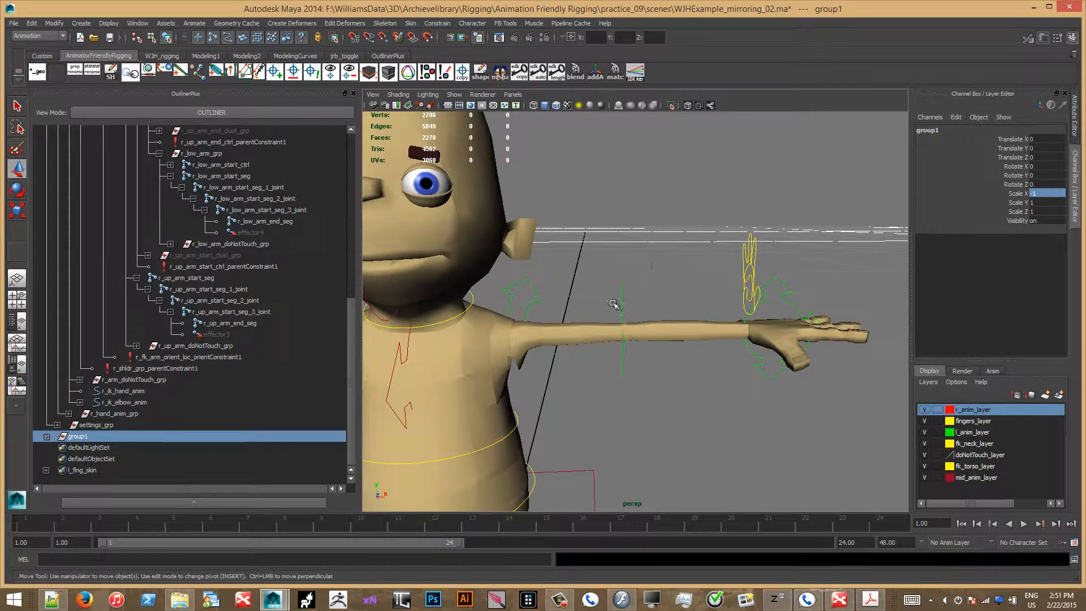
{"action": "middle_click_drag", "start_coordinate": [533, 338], "coordinate": [672, 326], "text": "alt"}
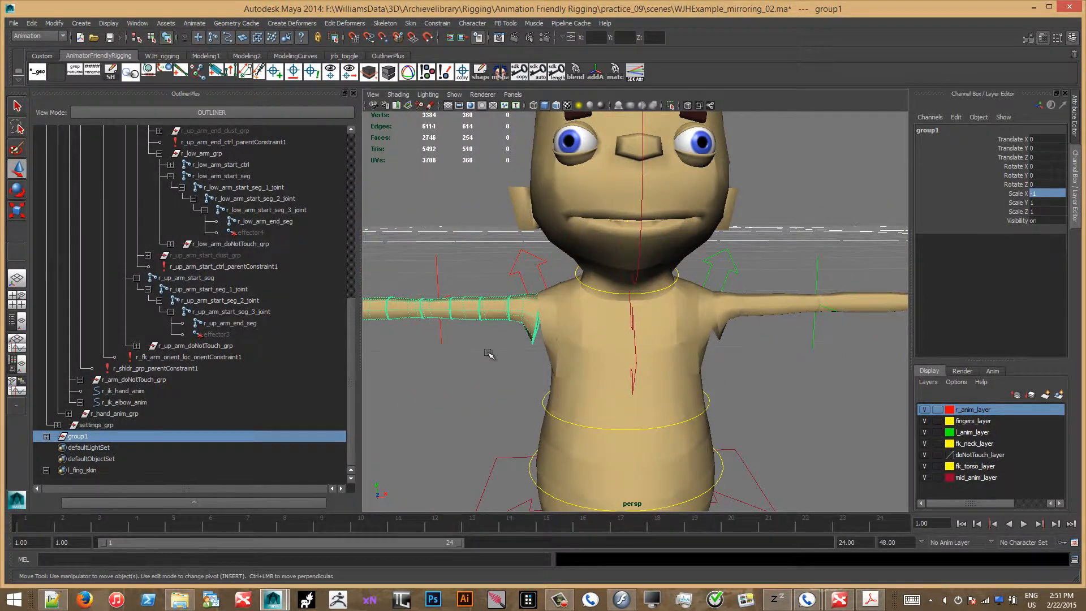
{"action": "left_click_drag", "start_coordinate": [683, 325], "coordinate": [678, 331], "text": "alt"}
{"action": "left_click_drag", "start_coordinate": [495, 381], "coordinate": [503, 390], "text": "alt"}
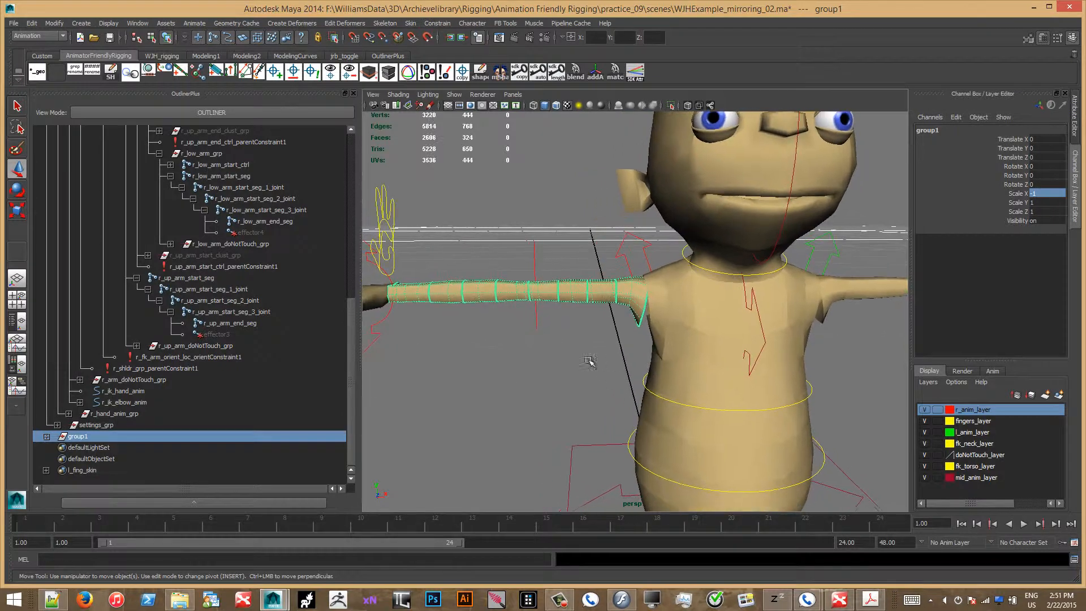
- Unparent the eight mirrored arm meshes from group1 to the top level of the scene and delete the empty group
{"action": "middle_click_drag", "start_coordinate": [588, 362], "coordinate": [661, 397], "text": "alt"}
{"action": "left_click_drag", "start_coordinate": [662, 398], "coordinate": [669, 427], "text": "alt"}
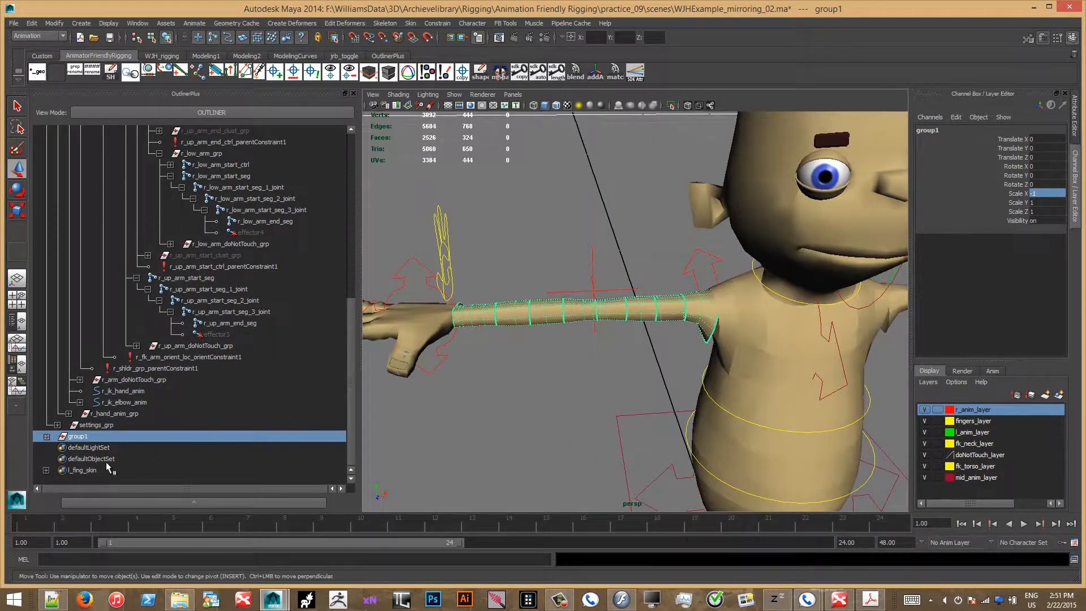
{"action": "left_click", "coordinate": [46, 437]}
{"action": "scroll", "coordinate": [168, 401], "scroll_direction": "down", "scroll_amount": 4}
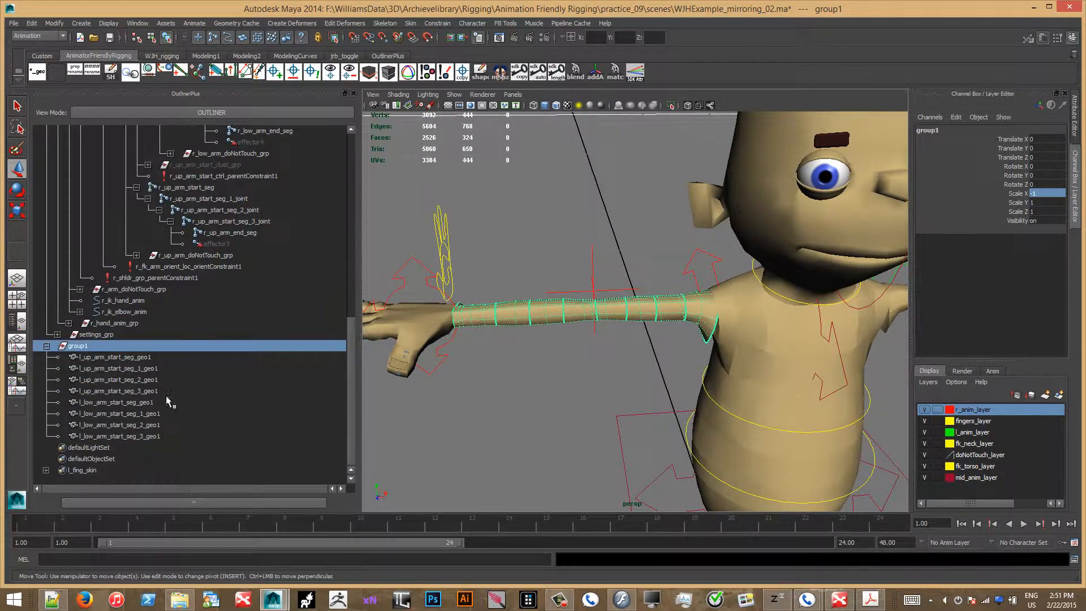
{"action": "left_click", "coordinate": [155, 358]}
{"action": "left_click", "coordinate": [150, 438], "text": "shift"}
{"action": "key", "text": "shift+p"}
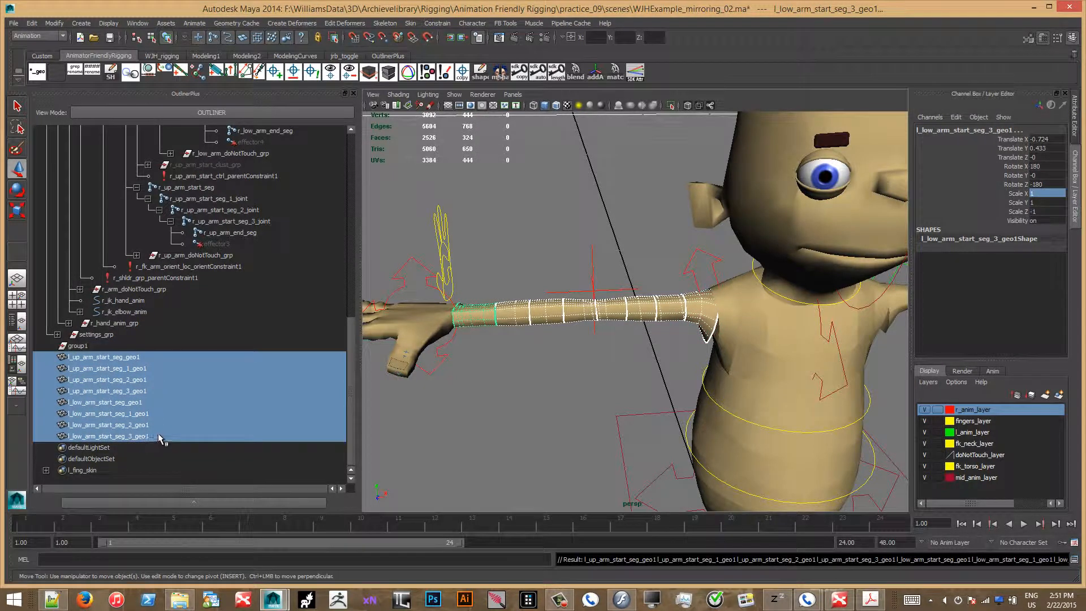
{"action": "left_click", "coordinate": [88, 346]}
{"action": "key", "text": "Delete"}
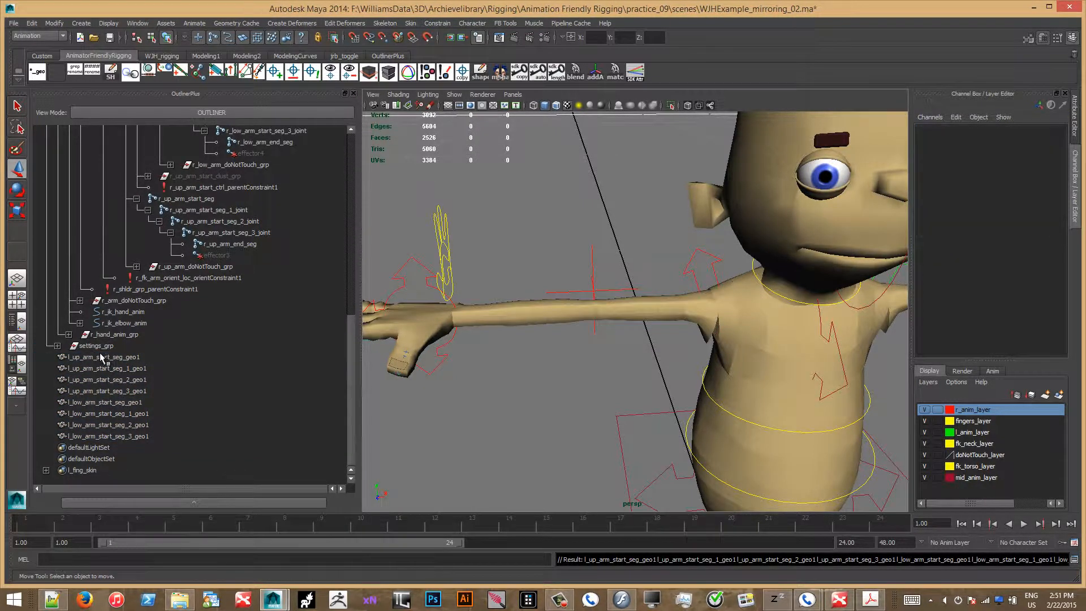
- Display joints through the geometry by turning on X-Ray Joints in the perspective view
{"action": "scroll", "coordinate": [342, 371], "scroll_direction": "up", "scroll_amount": 3}
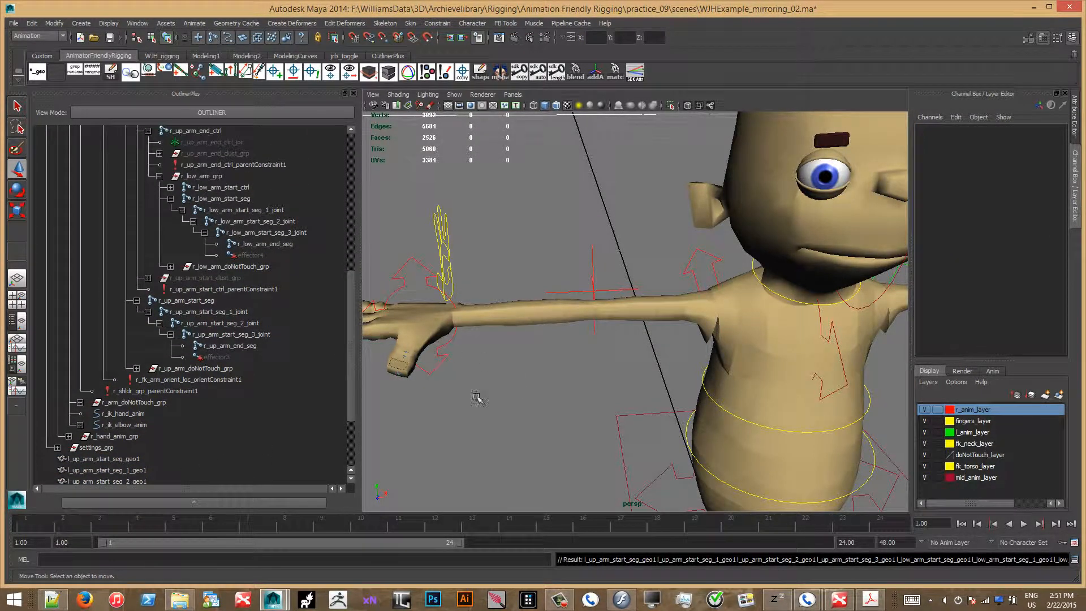
{"action": "scroll", "coordinate": [346, 370], "scroll_direction": "down", "scroll_amount": 3}
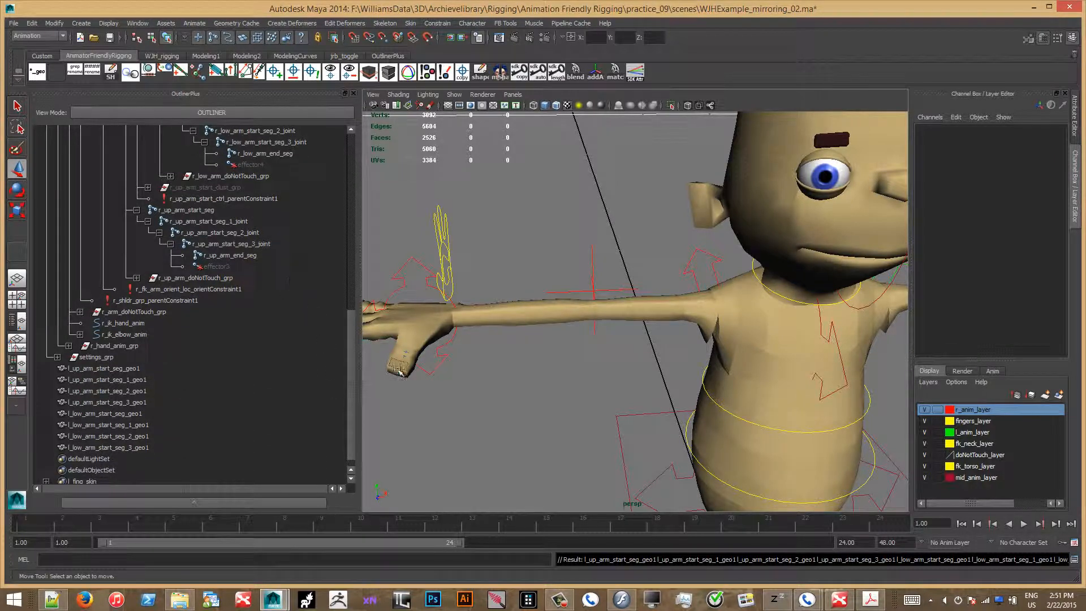
{"action": "left_click_drag", "start_coordinate": [542, 375], "coordinate": [494, 359], "text": "alt"}
{"action": "mouse_move", "coordinate": [520, 394]}
{"action": "right_mouse_down", "text": "alt"}
{"action": "mouse_move", "coordinate": [508, 440]}
{"action": "mouse_move", "coordinate": [497, 358]}
{"action": "right_mouse_up", "text": "alt"}
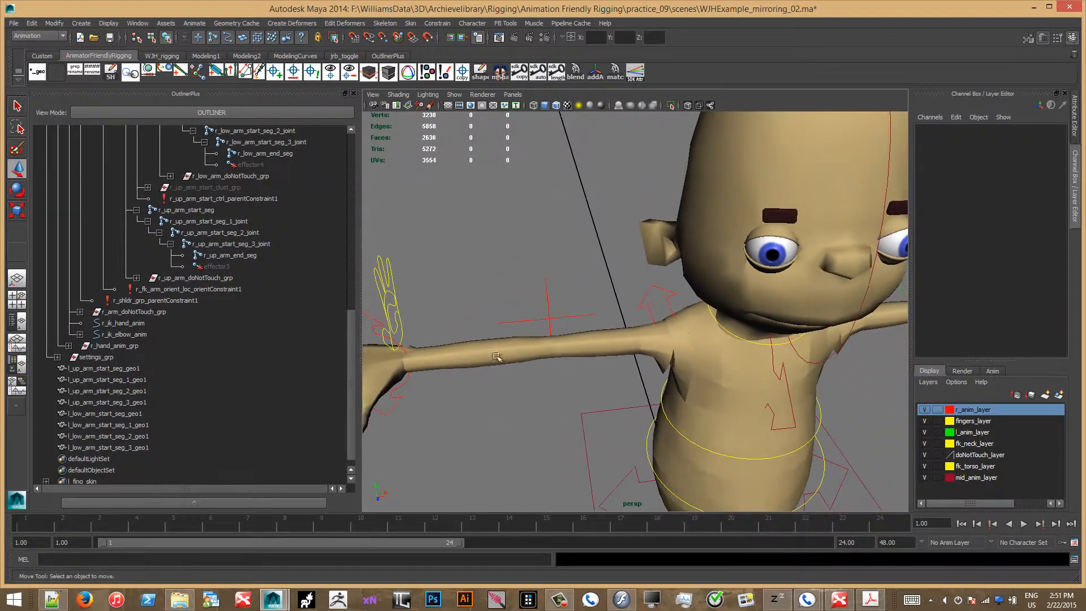
{"action": "left_click", "coordinate": [399, 94]}
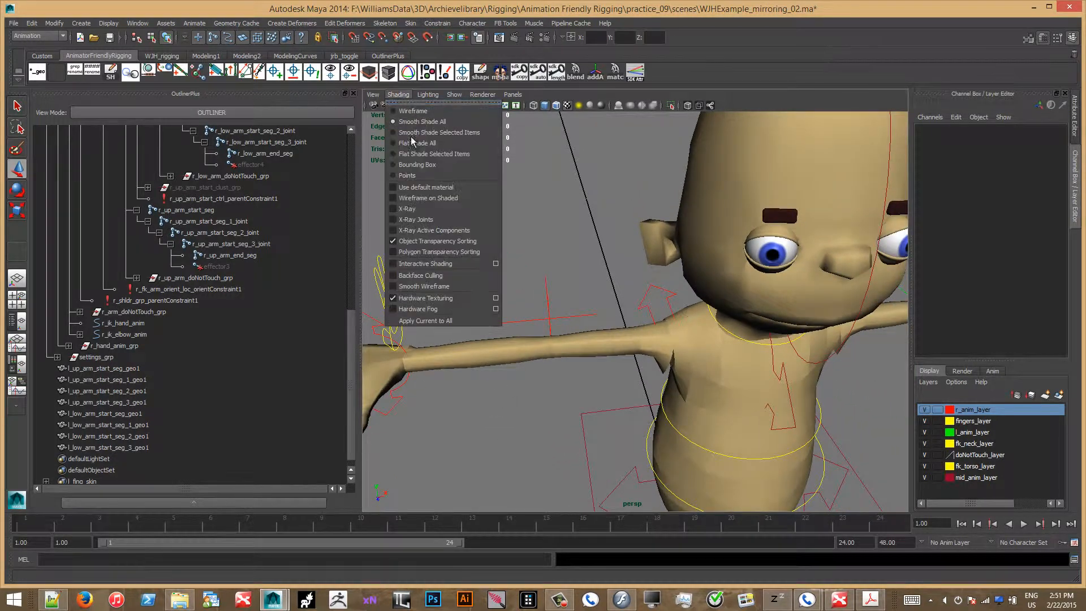
{"action": "left_click", "coordinate": [428, 220]}
{"action": "mouse_move", "coordinate": [526, 403]}
{"action": "right_mouse_down", "text": "alt"}
{"action": "mouse_move", "coordinate": [520, 383]}
{"action": "mouse_move", "coordinate": [560, 374]}
{"action": "right_mouse_up", "text": "alt"}
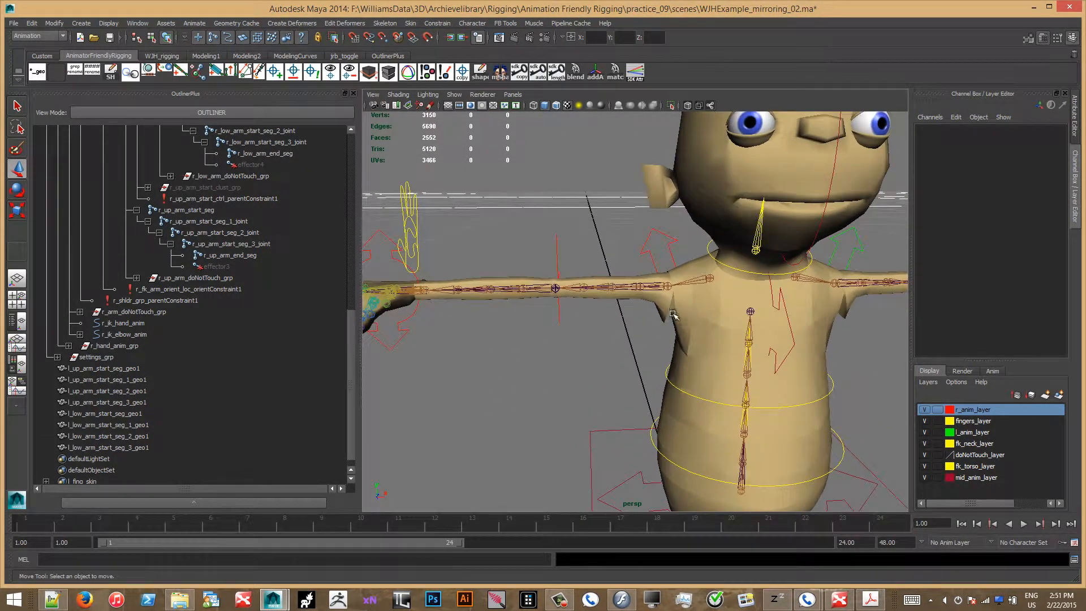
- Parent l_up_arm_start_seg_geo1 under r_up_arm_start_seg and l_up_arm_start_seg_1_geo1 under r_up_arm_start_seg_1_joint
{"action": "left_click", "coordinate": [663, 315]}
{"action": "left_click_drag", "start_coordinate": [603, 360], "coordinate": [578, 382], "text": "alt"}
{"action": "right_click_drag", "start_coordinate": [578, 382], "coordinate": [569, 452], "text": "alt"}
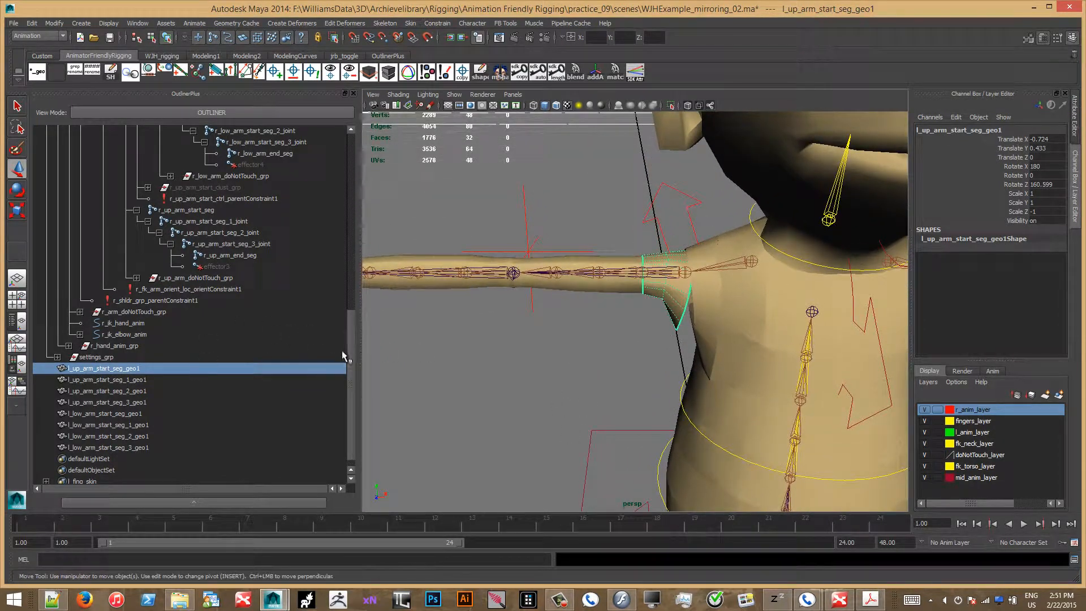
{"action": "left_click_drag", "start_coordinate": [348, 356], "coordinate": [352, 345]}
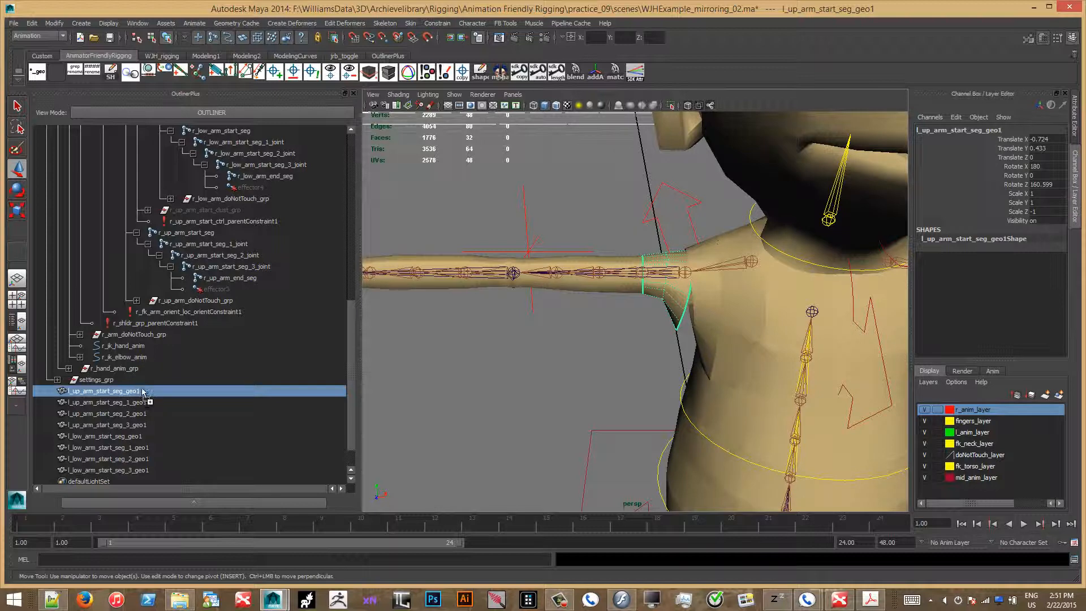
{"action": "middle_click_drag", "start_coordinate": [142, 391], "coordinate": [205, 235]}
{"action": "left_click", "coordinate": [125, 403]}
{"action": "middle_click_drag", "start_coordinate": [125, 403], "coordinate": [211, 245]}
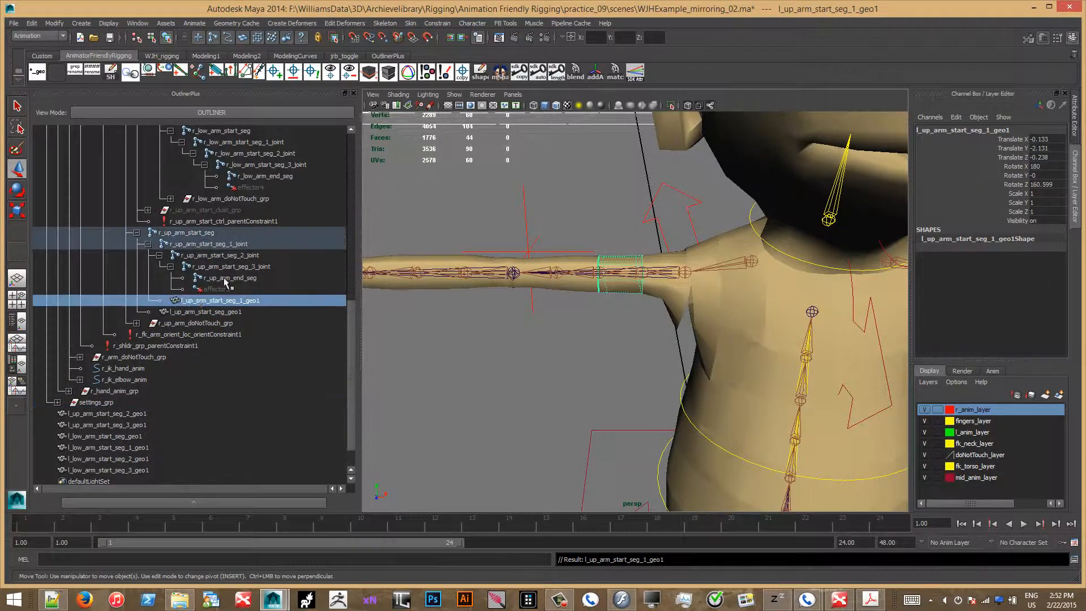
- Parent l_up_arm_start_seg_2_geo1 and l_up_arm_start_seg_3_geo1 under their matching right upper-arm joints, and check the joint chain down to r_up_arm_end_seg
{"action": "left_click", "coordinate": [138, 414]}
{"action": "middle_click_drag", "start_coordinate": [138, 413], "coordinate": [259, 256]}
{"action": "left_click", "coordinate": [128, 425]}
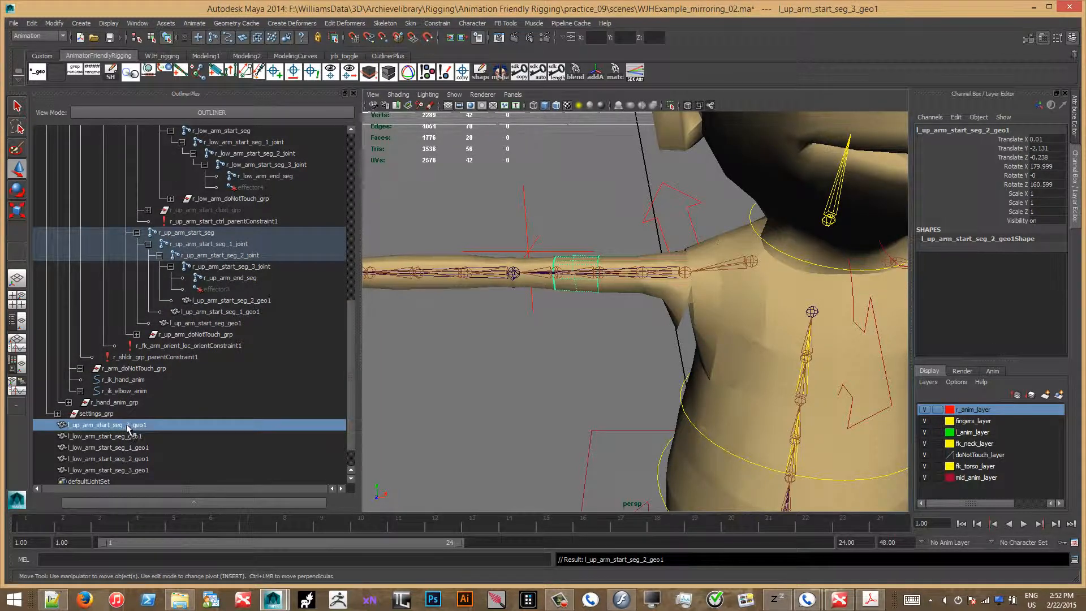
{"action": "middle_click_drag", "start_coordinate": [127, 425], "coordinate": [265, 273]}
{"action": "left_click", "coordinate": [205, 236]}
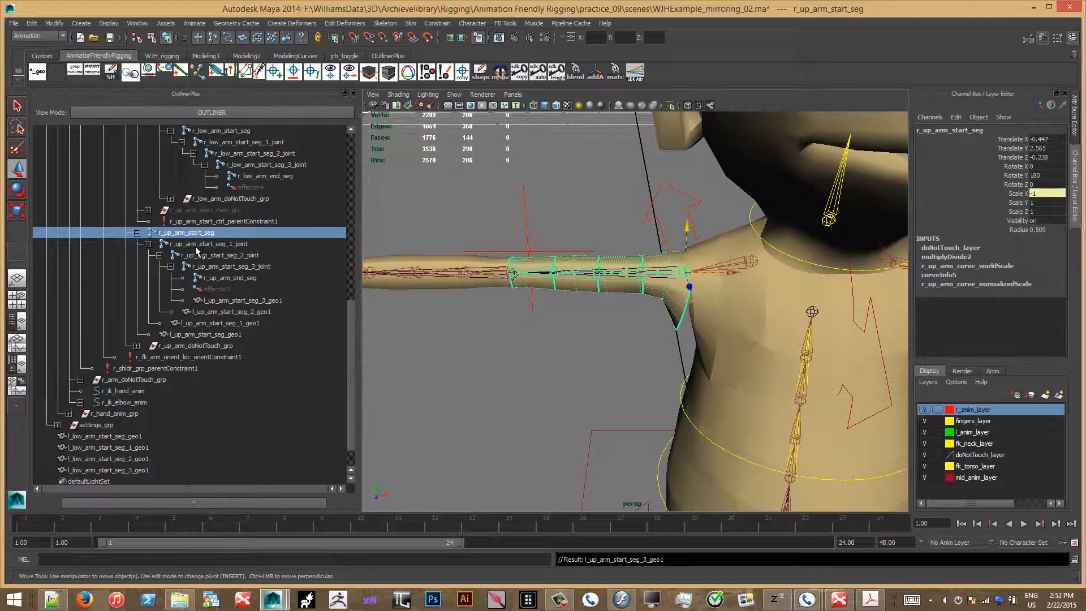
{"action": "key", "text": "Down"}
{"action": "key", "text": "Down"}
{"action": "key", "text": "Down"}
{"action": "key", "text": "Down"}
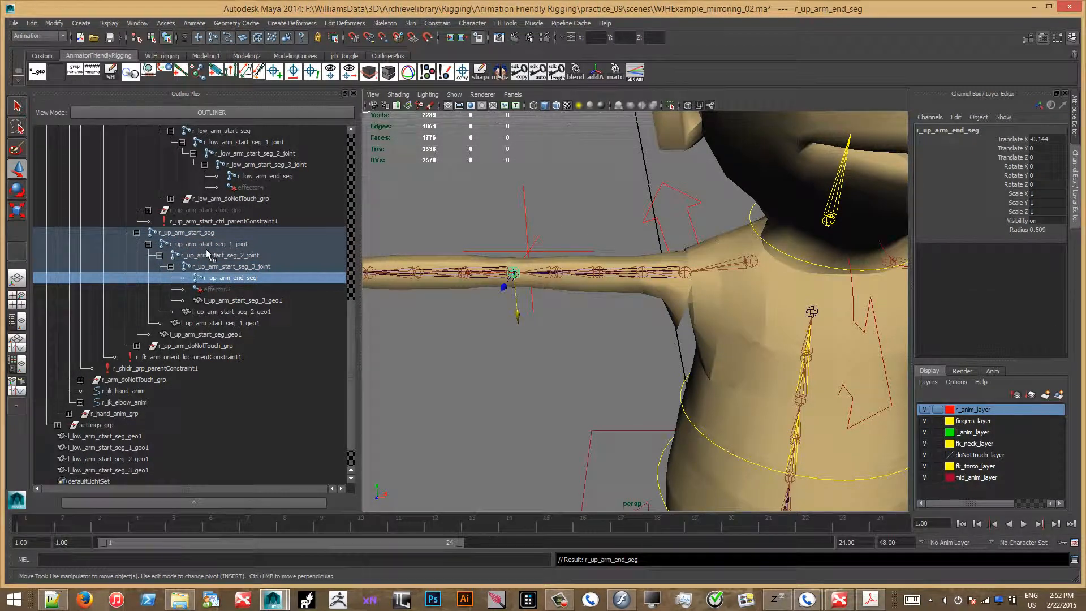
- Rename the four parented upper-arm meshes to r_up_arm_start_seg and r_up_arm_start_seg_1_geo through r_up_arm_start_seg_3_geo, and collapse the upper-arm hierarchy
{"action": "left_click", "coordinate": [264, 303]}
{"action": "left_click", "coordinate": [210, 336], "text": "shift"}
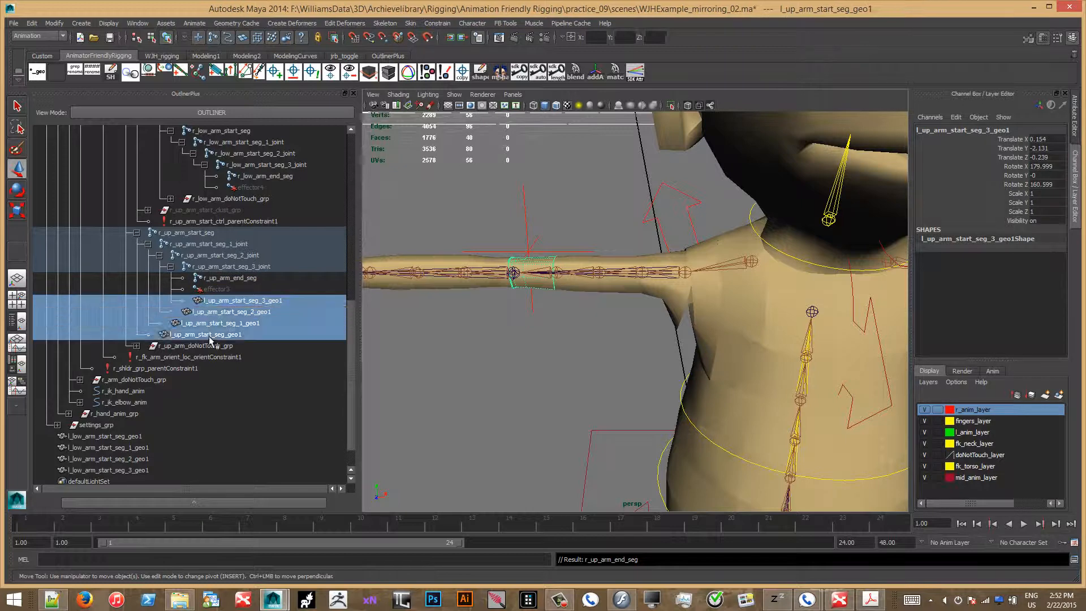
{"action": "left_click", "coordinate": [58, 74]}
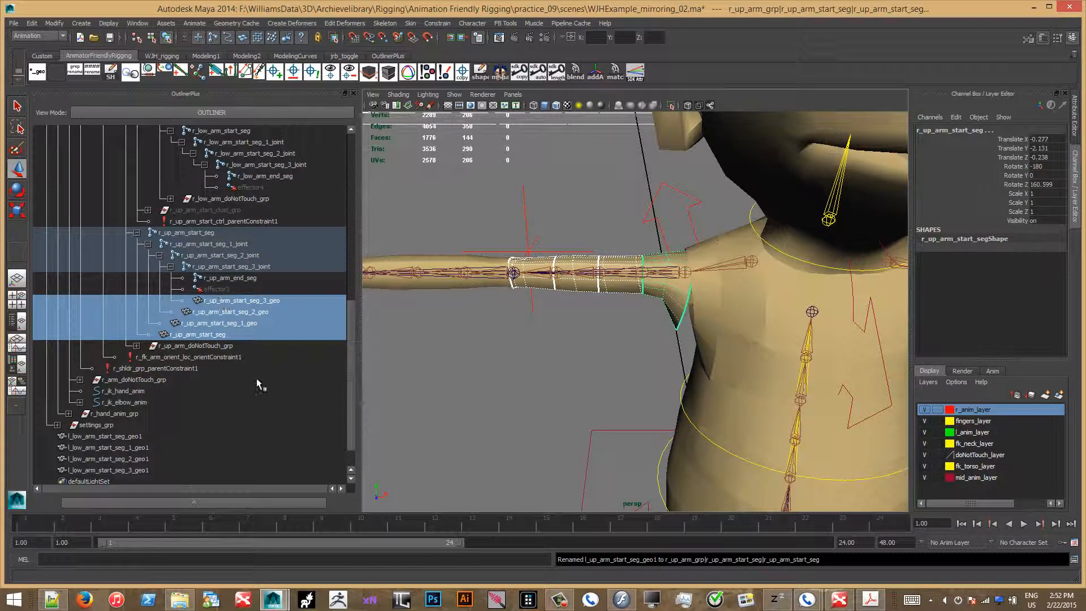
{"action": "left_click", "coordinate": [136, 232]}
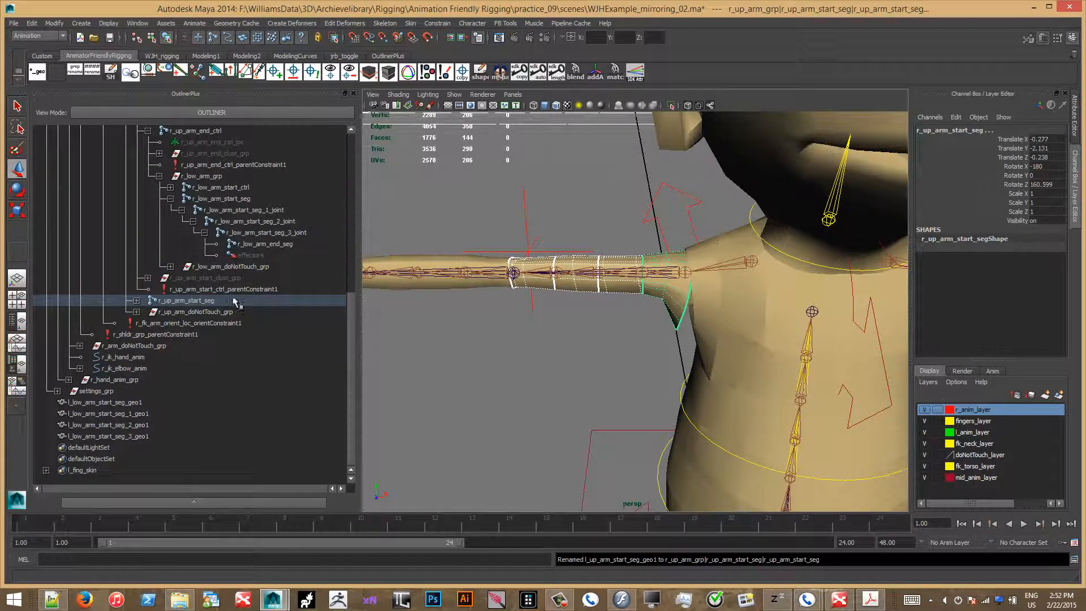
- Parent l_low_arm_start_seg_geo1 under r_low_arm_start_seg and l_low_arm_start_seg_1_geo1 under r_low_arm_start_seg_1_joint
{"action": "left_click", "coordinate": [142, 403]}
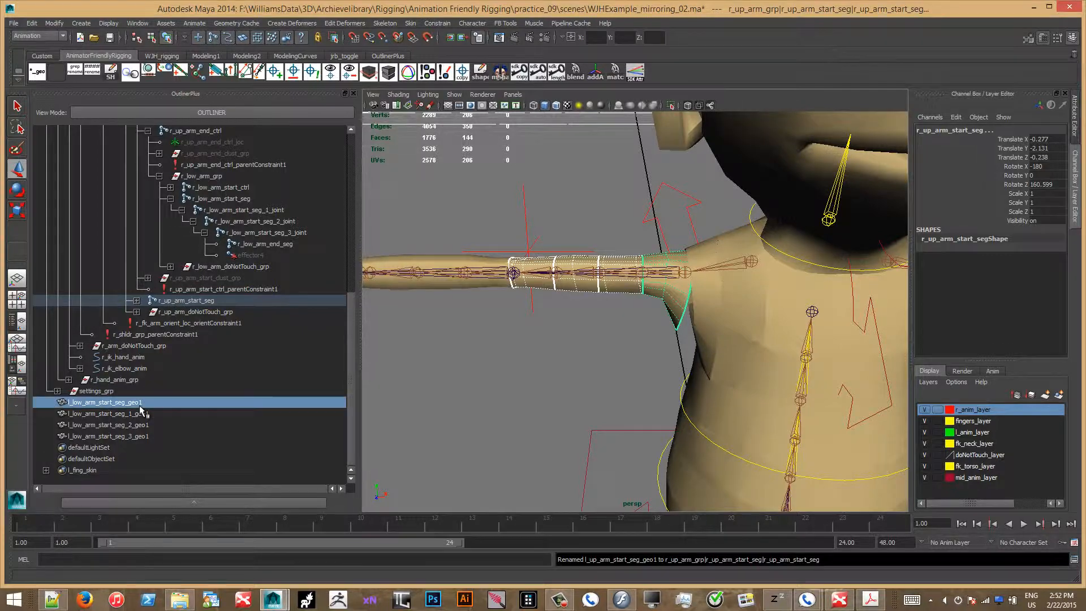
{"action": "key", "text": "f"}
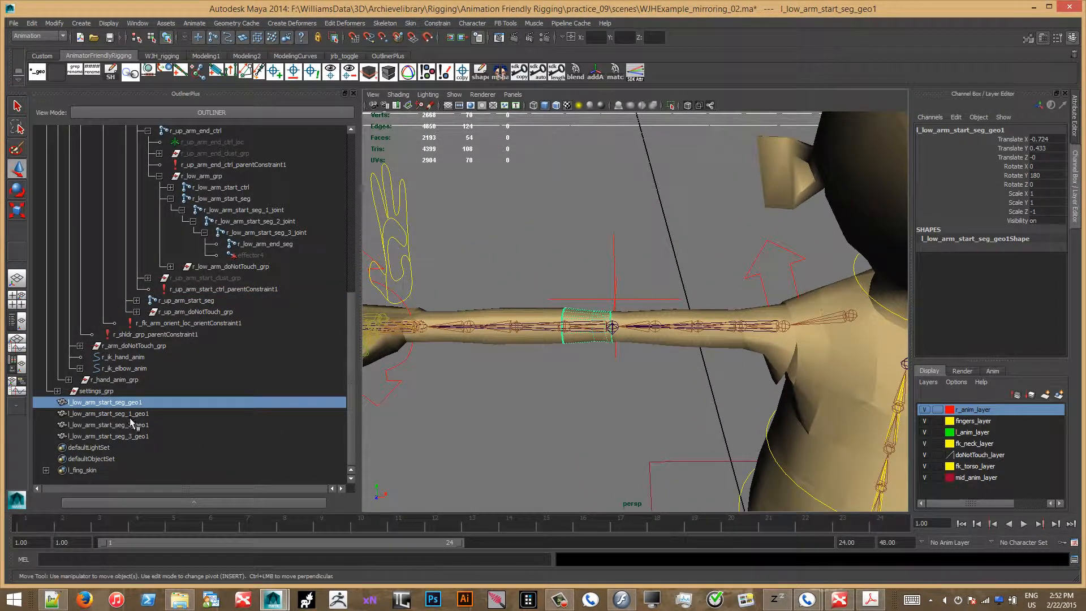
{"action": "middle_click_drag", "start_coordinate": [136, 407], "coordinate": [250, 205]}
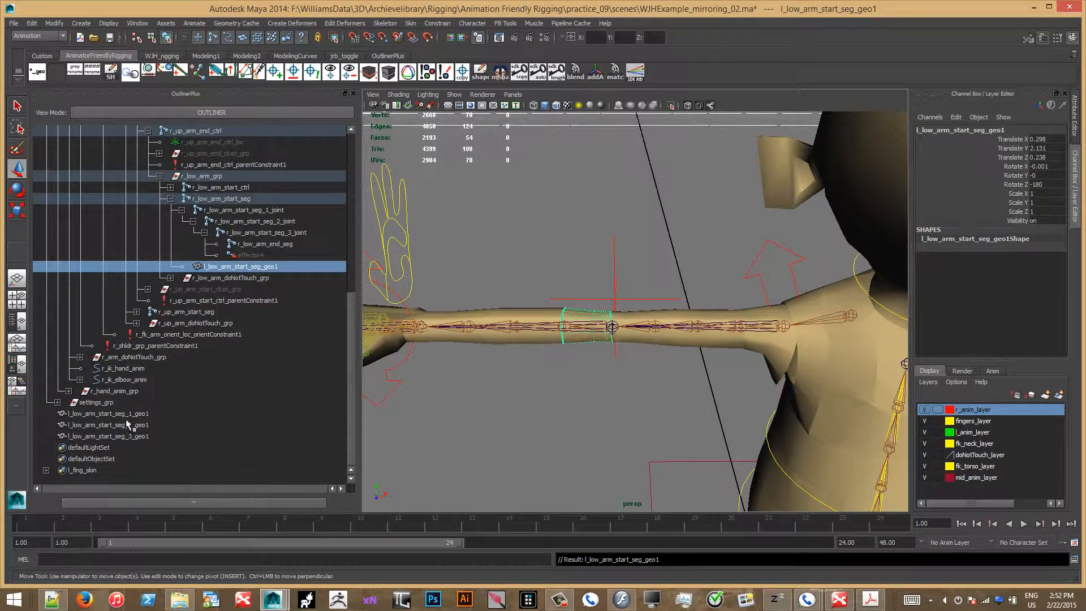
{"action": "left_click", "coordinate": [137, 426]}
{"action": "left_click", "coordinate": [144, 414]}
{"action": "middle_click_drag", "start_coordinate": [145, 414], "coordinate": [280, 205]}
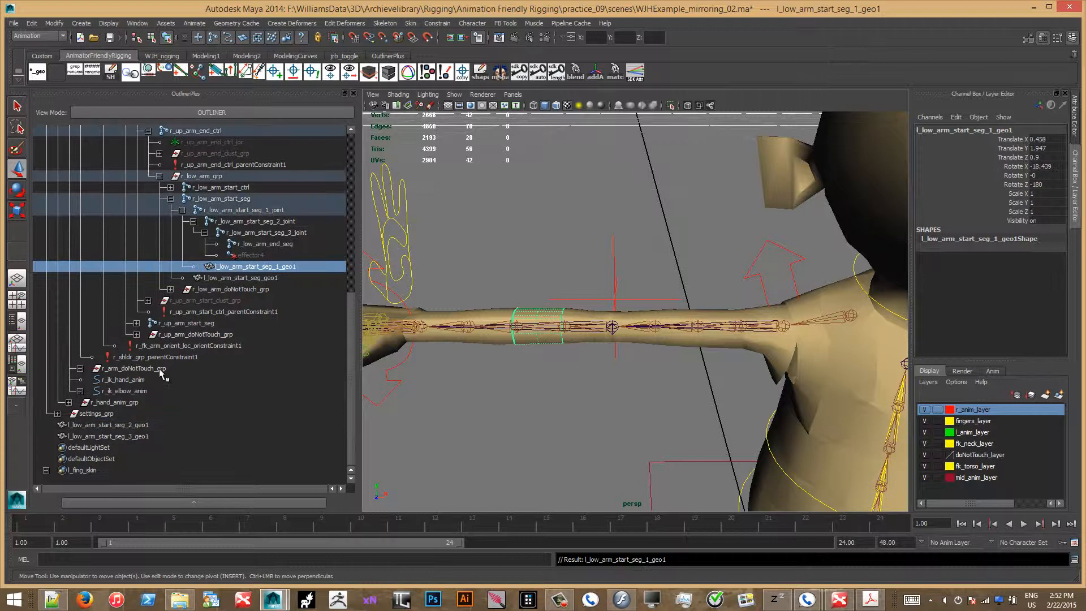
- Parent l_low_arm_start_seg_2_geo1 and l_low_arm_start_seg_3_geo1 under their matching right lower-arm joints, and check the joint chain down to r_low_arm_end_seg
{"action": "left_click", "coordinate": [142, 425]}
{"action": "middle_click_drag", "start_coordinate": [141, 425], "coordinate": [289, 226]}
{"action": "left_click", "coordinate": [138, 436]}
{"action": "middle_click_drag", "start_coordinate": [138, 436], "coordinate": [297, 238]}
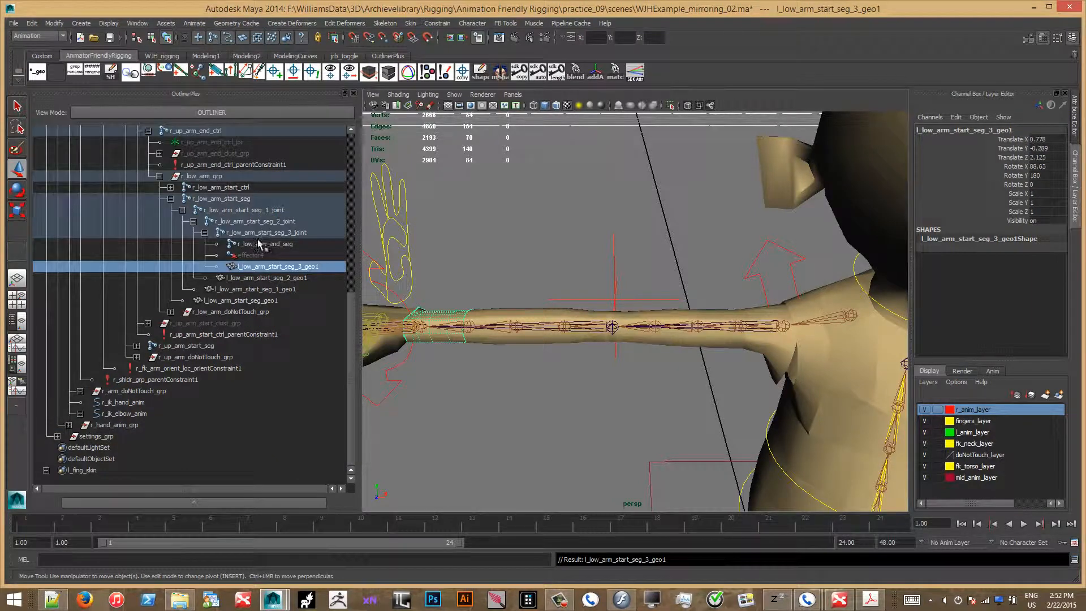
{"action": "left_click", "coordinate": [226, 189]}
{"action": "left_click", "coordinate": [245, 199]}
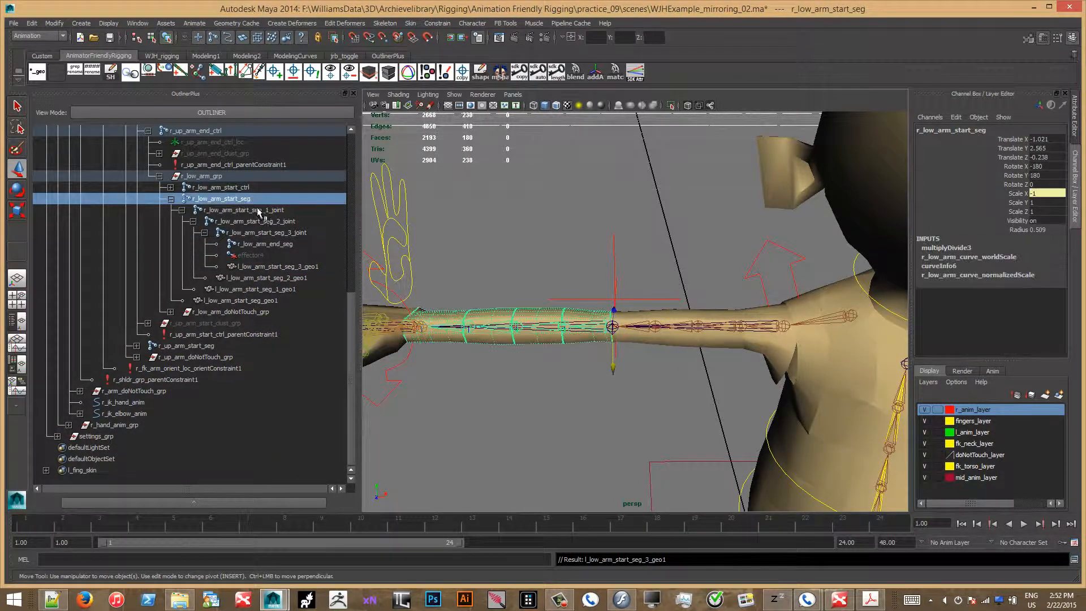
{"action": "key", "text": "Down"}
{"action": "key", "text": "Down"}
{"action": "key", "text": "Down"}
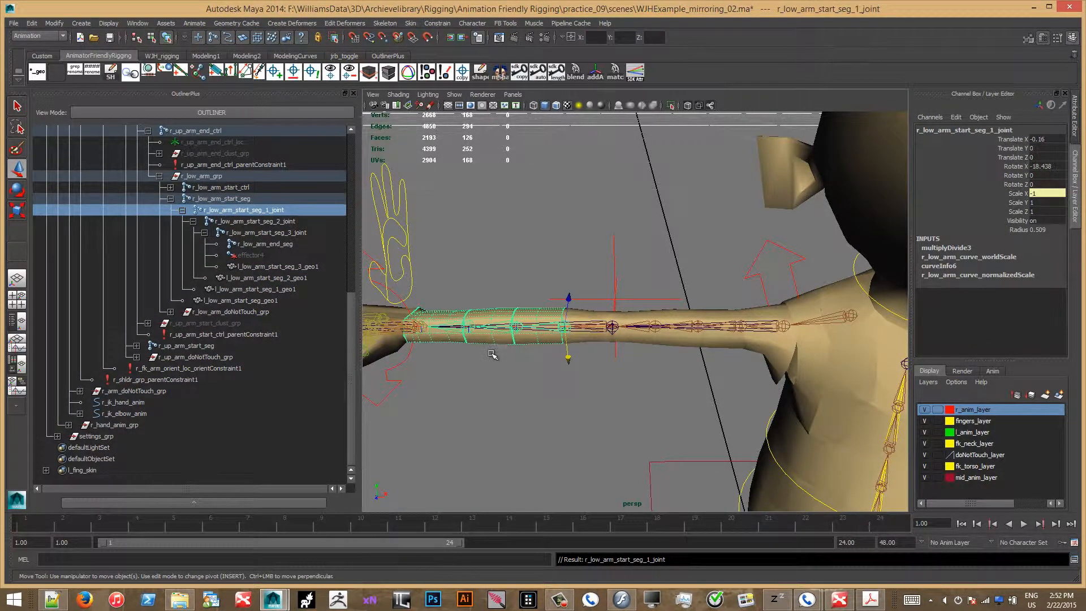
{"action": "key", "text": "Down"}
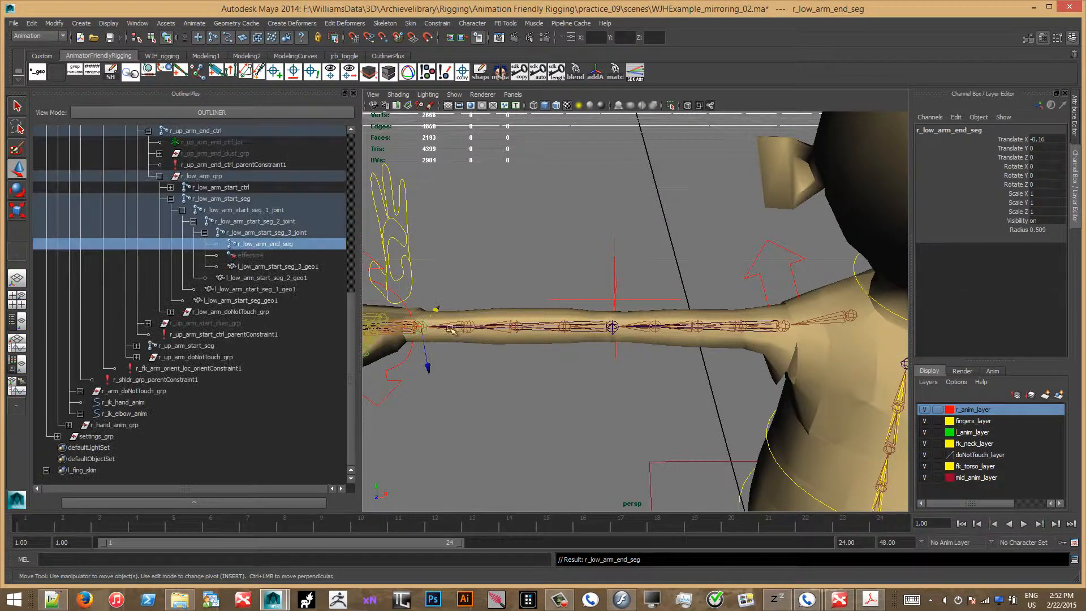
- Rename the four parented lower-arm meshes to r_low_arm_start_seg and r_low_arm_start_seg_1_geo through r_low_arm_start_seg_3_geo, and clear the selection
{"action": "left_click", "coordinate": [288, 267]}
{"action": "left_click", "coordinate": [233, 310]}
{"action": "left_click", "coordinate": [243, 300]}
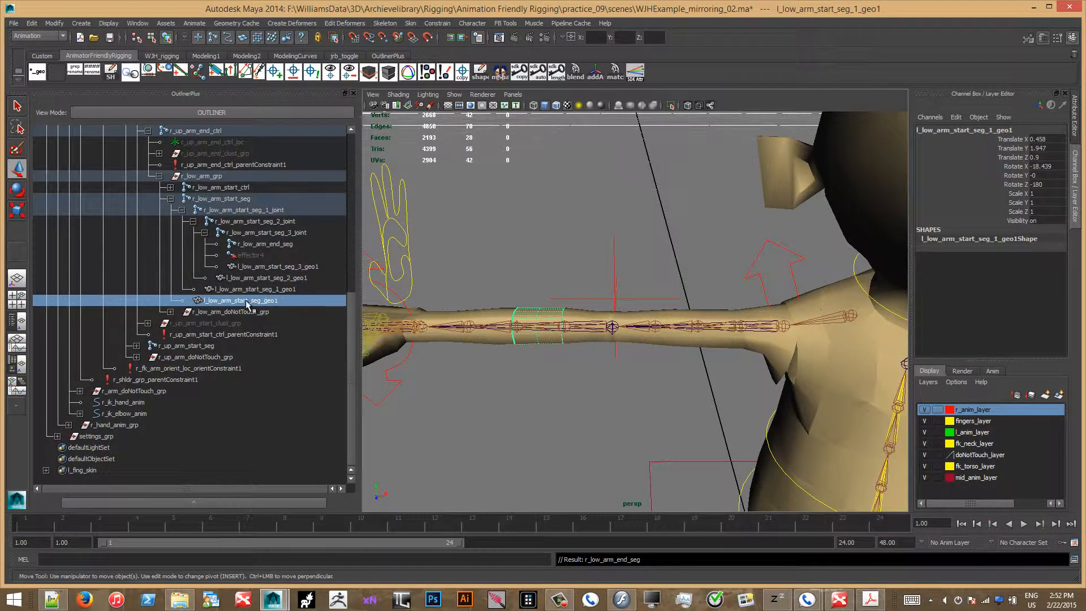
{"action": "left_click", "coordinate": [296, 267], "text": "shift"}
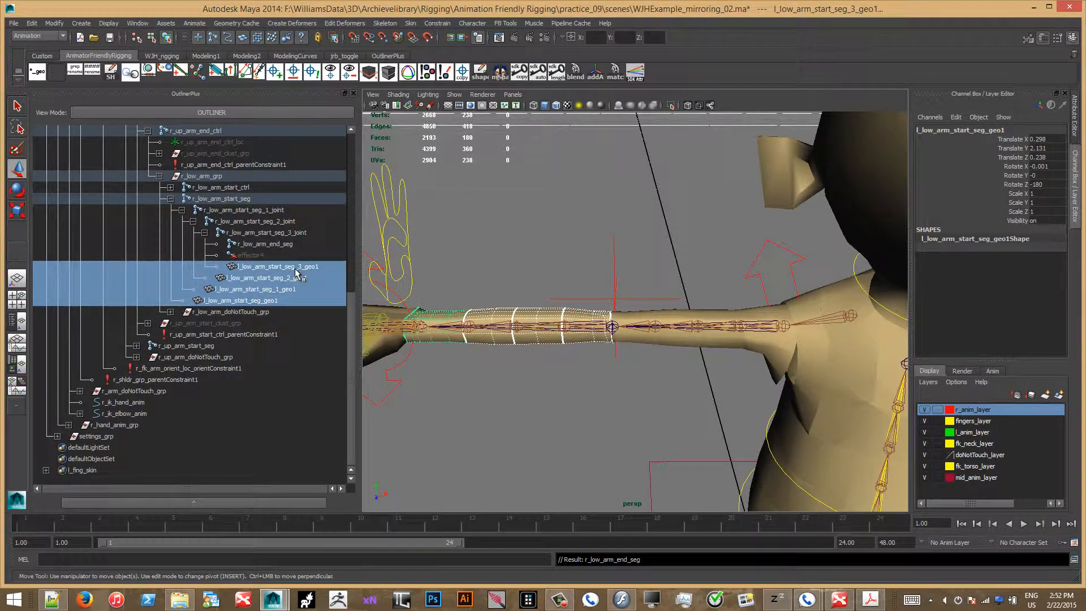
{"action": "left_click", "coordinate": [74, 70]}
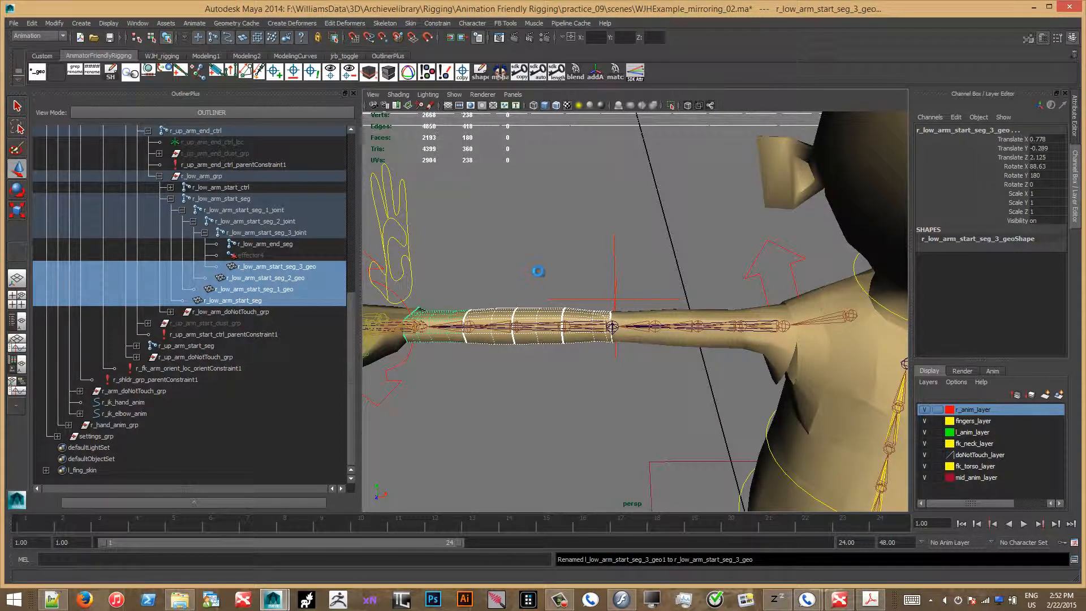
{"action": "left_click", "coordinate": [501, 327]}
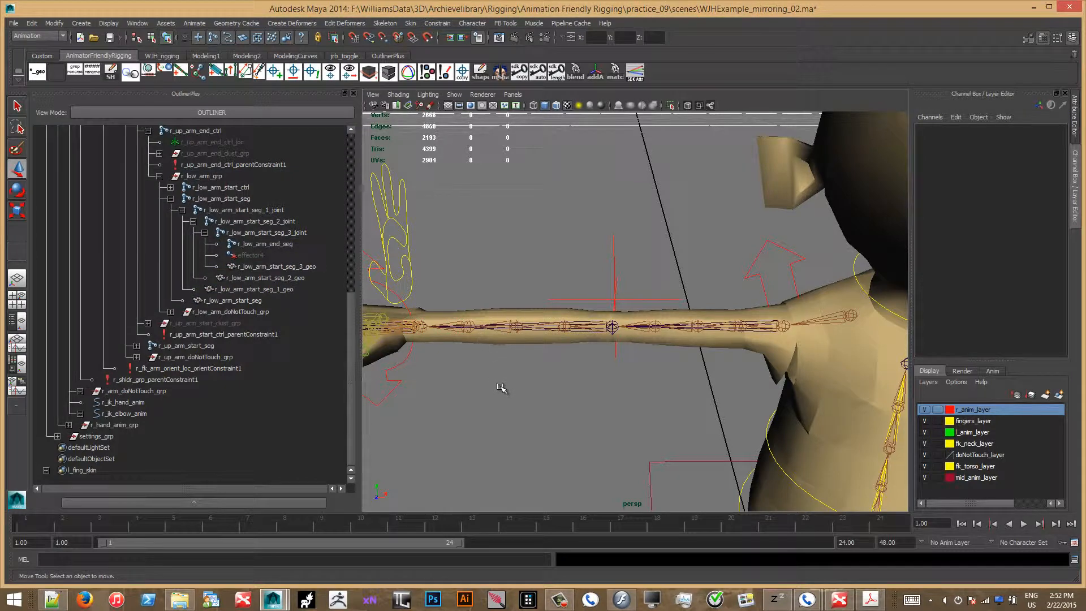
- Turn off X-Ray Joints and narrow the outliner to enlarge the perspective view of the character
{"action": "left_click", "coordinate": [398, 94]}
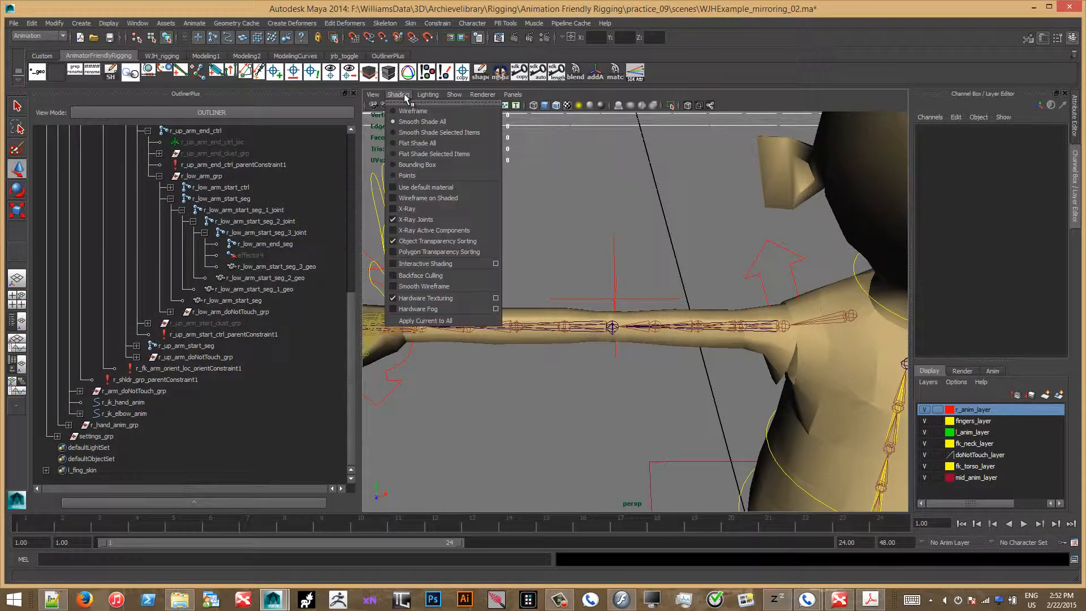
{"action": "left_click", "coordinate": [427, 221]}
{"action": "left_click_drag", "start_coordinate": [351, 318], "coordinate": [202, 310]}
{"action": "right_click_drag", "start_coordinate": [503, 434], "coordinate": [488, 371], "text": "alt"}
{"action": "left_click_drag", "start_coordinate": [527, 356], "coordinate": [498, 363], "text": "alt"}
{"action": "middle_click_drag", "start_coordinate": [497, 363], "coordinate": [541, 373], "text": "alt"}
{"action": "right_click_drag", "start_coordinate": [540, 373], "coordinate": [486, 296], "text": "alt"}
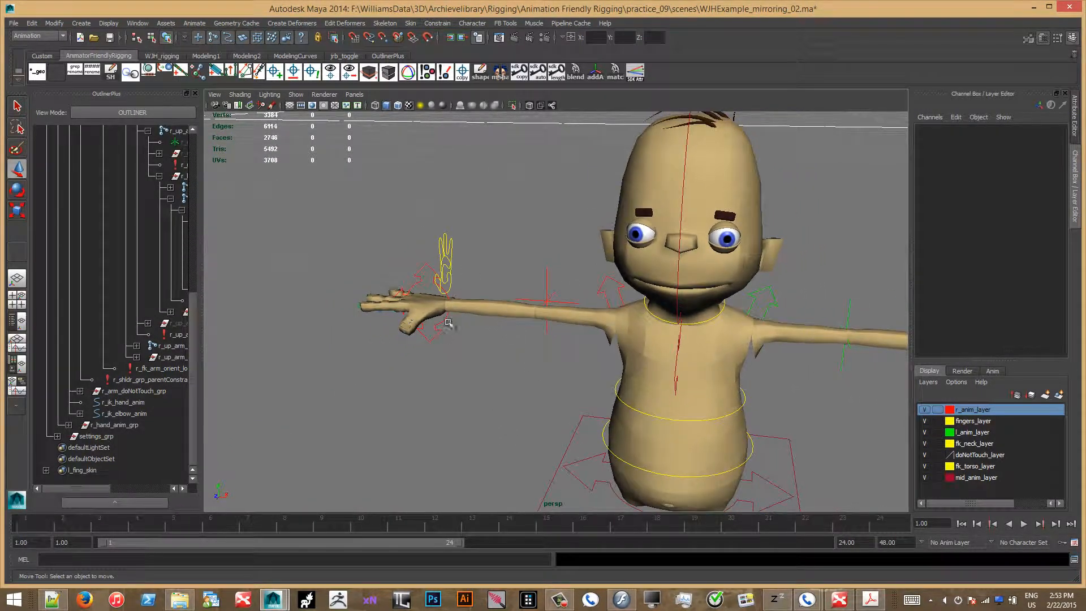
- Test the right arm by rotating its IK hand control and raising r_ik_elbow_anim, and undo the changes
{"action": "left_click", "coordinate": [445, 332]}
{"action": "left_click_drag", "start_coordinate": [487, 354], "coordinate": [572, 321], "text": "alt"}
{"action": "left_click_drag", "start_coordinate": [537, 374], "coordinate": [480, 328], "text": "alt"}
{"action": "key", "text": "e"}
{"action": "left_click_drag", "start_coordinate": [423, 294], "coordinate": [453, 266]}
{"action": "left_click", "coordinate": [553, 301]}
{"action": "key", "text": "w"}
{"action": "left_click_drag", "start_coordinate": [547, 273], "coordinate": [557, 248]}
{"action": "key", "text": "ctrl+z"}
{"action": "key", "text": "ctrl+z"}
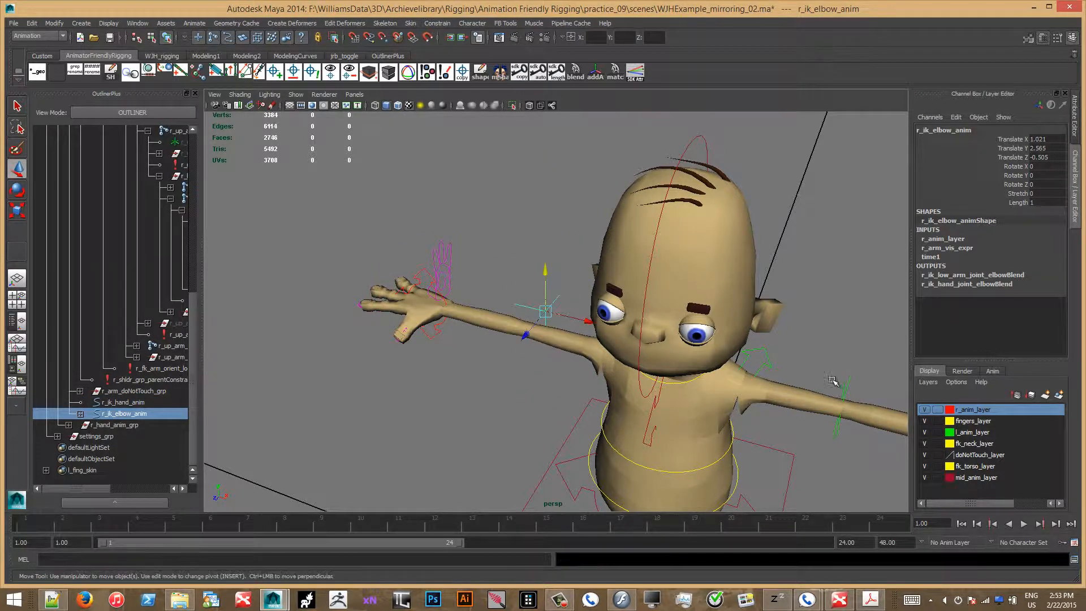
- Test the left arm by moving the l_ik_elbow_anim control, and undo the moves
{"action": "left_click", "coordinate": [843, 386]}
{"action": "left_click_drag", "start_coordinate": [853, 375], "coordinate": [860, 339]}
{"action": "key", "text": "ctrl+z"}
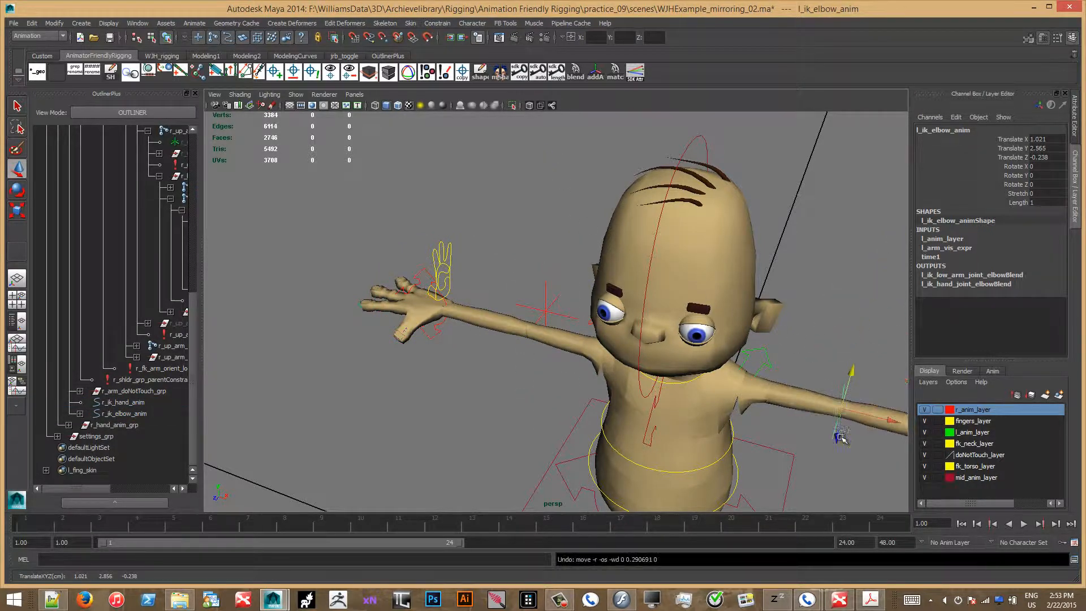
{"action": "left_click_drag", "start_coordinate": [839, 433], "coordinate": [858, 266]}
- Raise r_ik_elbow_anim and l_ik_elbow_anim together to compare both arms, undo the move, and clear the selection
{"action": "left_click", "coordinate": [561, 309]}
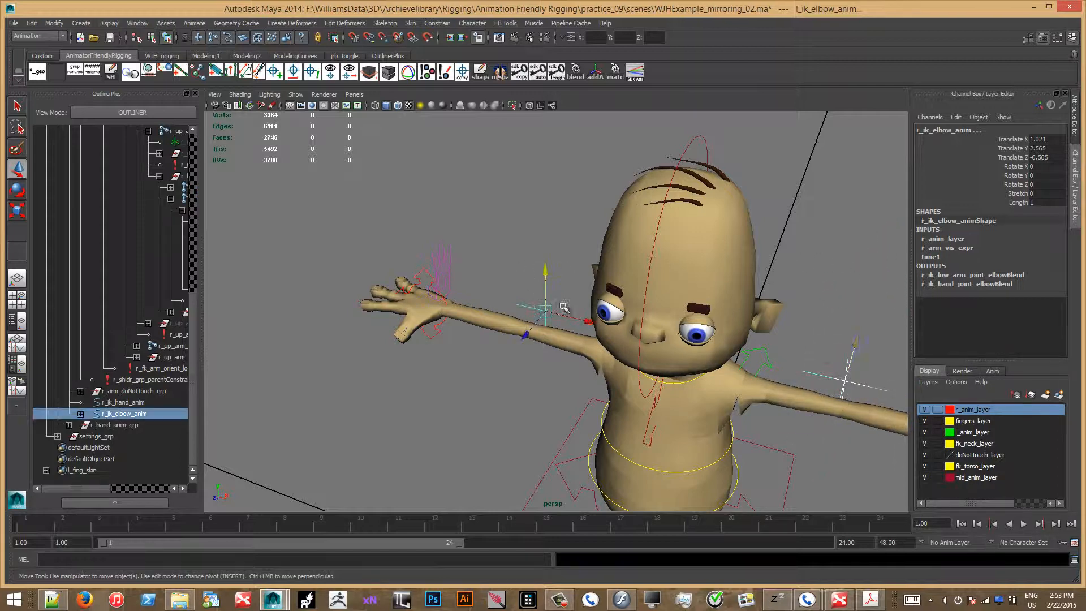
{"action": "left_click_drag", "start_coordinate": [545, 271], "coordinate": [596, 202]}
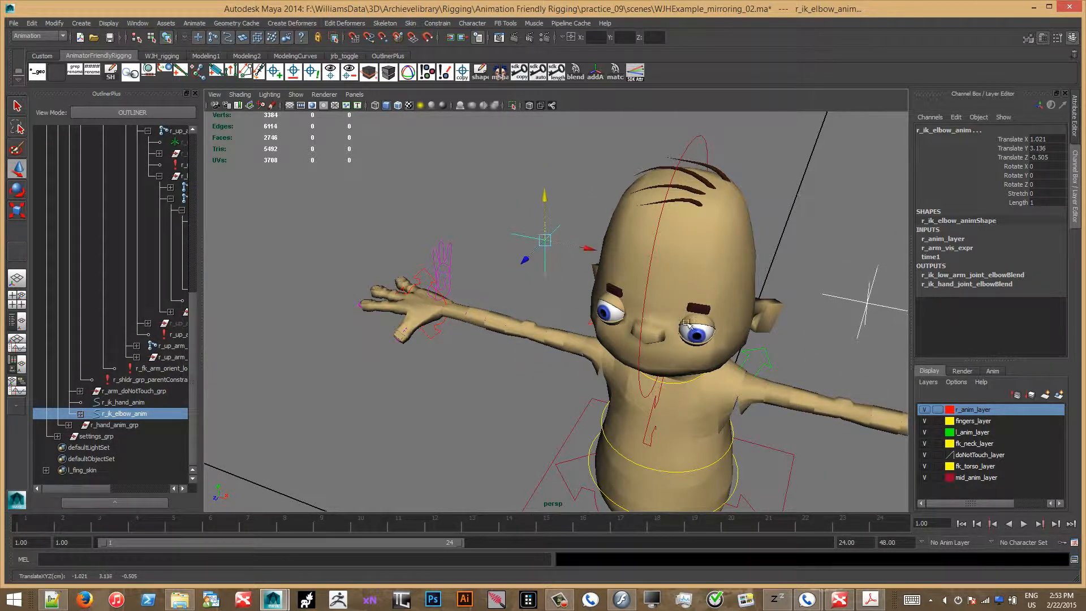
{"action": "left_click", "coordinate": [539, 429]}
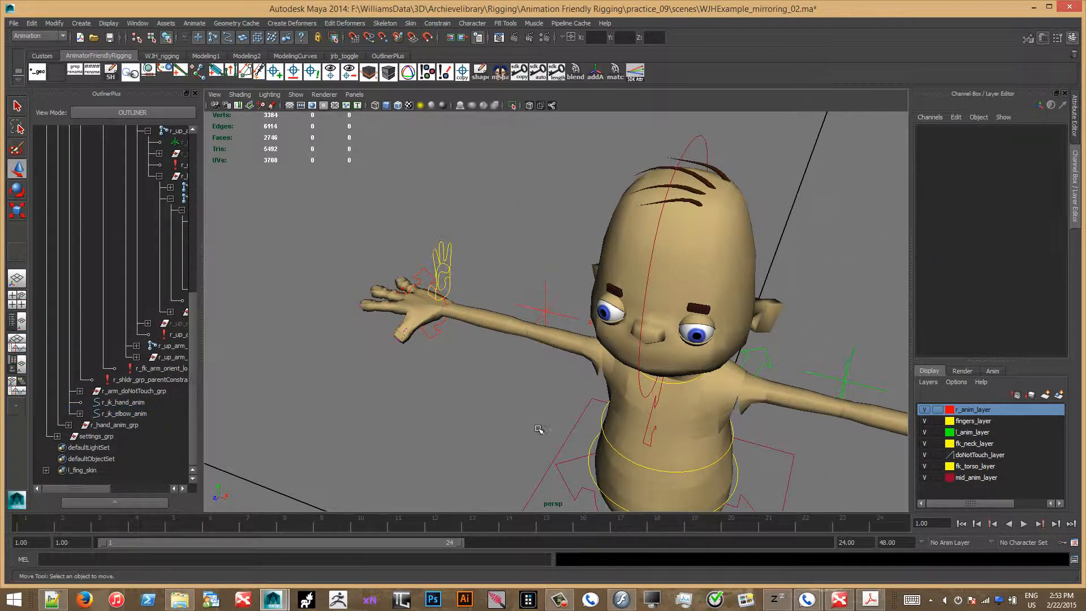
{"action": "left_click", "coordinate": [814, 386]}
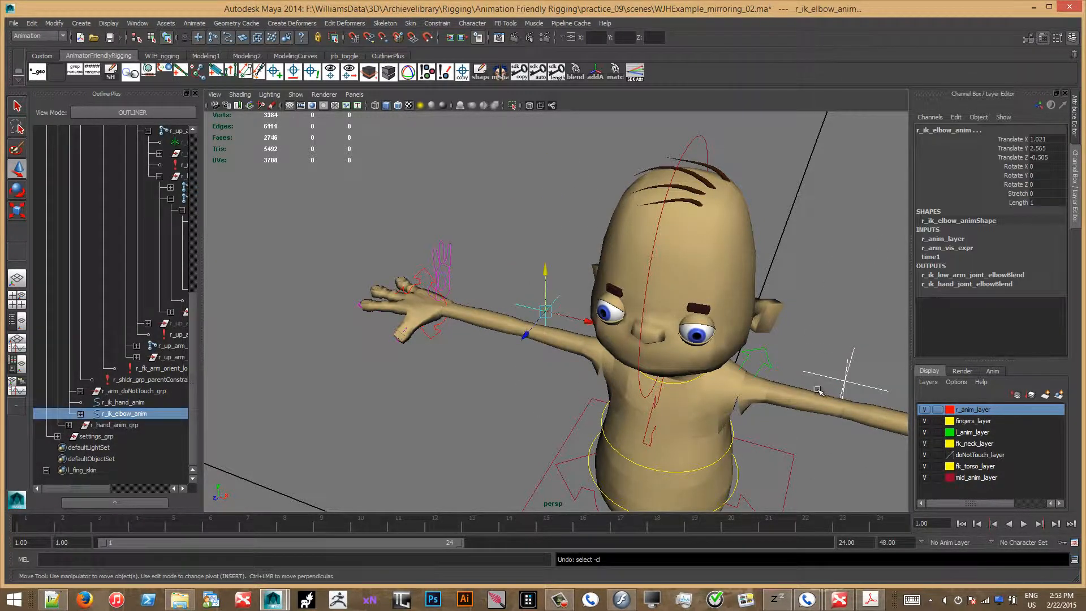
{"action": "left_click", "coordinate": [477, 389]}
- Scale the whole rig up through all_anim to a globalScale of about 2.416, and clear the selection
{"action": "left_click_drag", "start_coordinate": [468, 419], "coordinate": [468, 387], "text": "alt"}
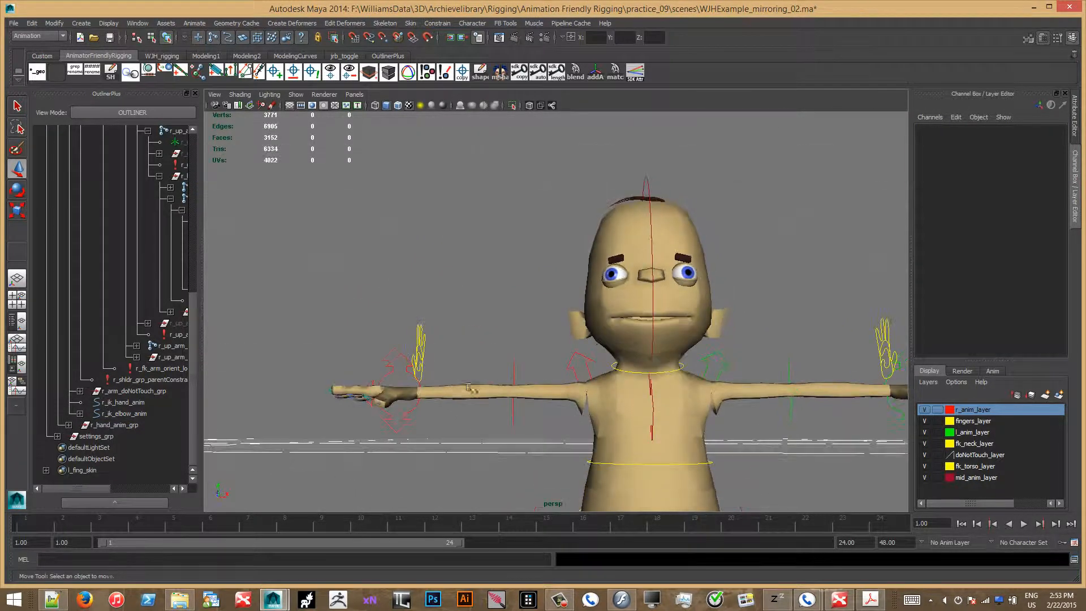
{"action": "scroll", "coordinate": [181, 225], "scroll_direction": "up", "scroll_amount": 10}
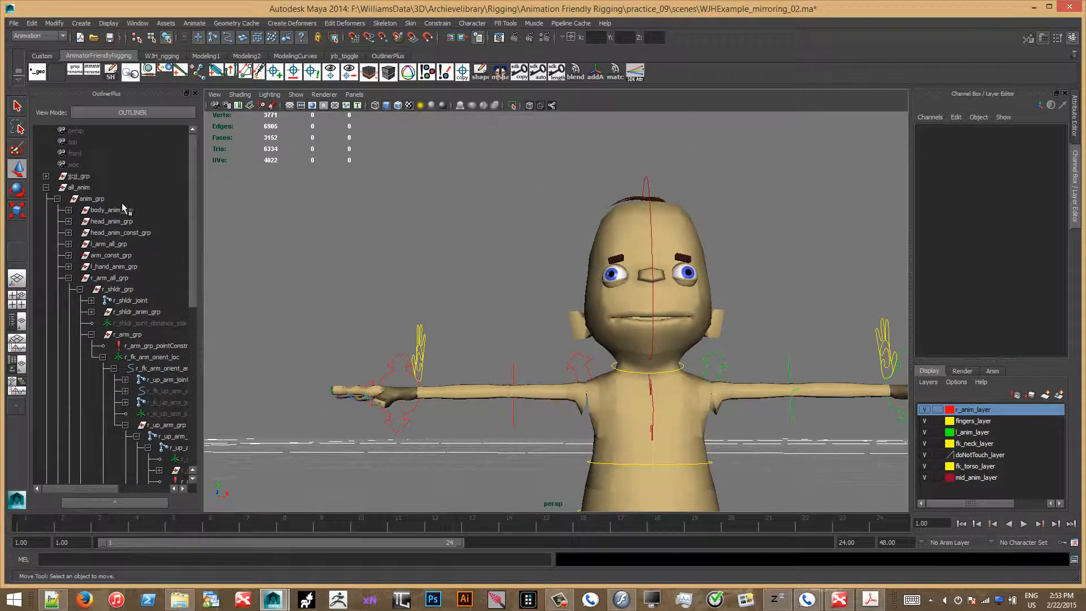
{"action": "left_click", "coordinate": [79, 188]}
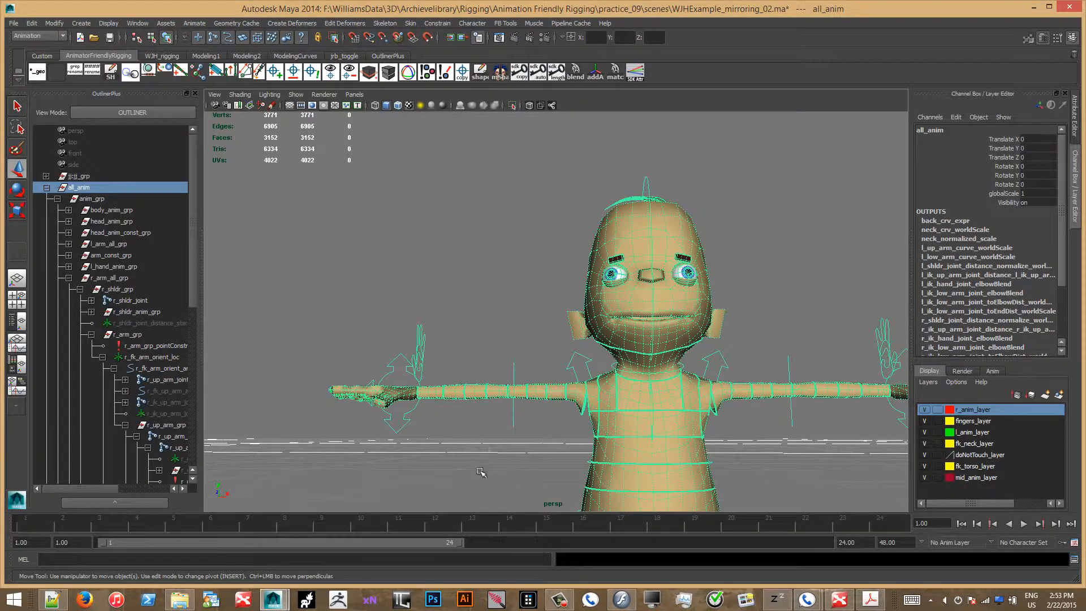
{"action": "right_click_drag", "start_coordinate": [479, 471], "coordinate": [465, 370], "text": "alt"}
{"action": "left_click_drag", "start_coordinate": [465, 370], "coordinate": [482, 446], "text": "alt"}
{"action": "key", "text": "e"}
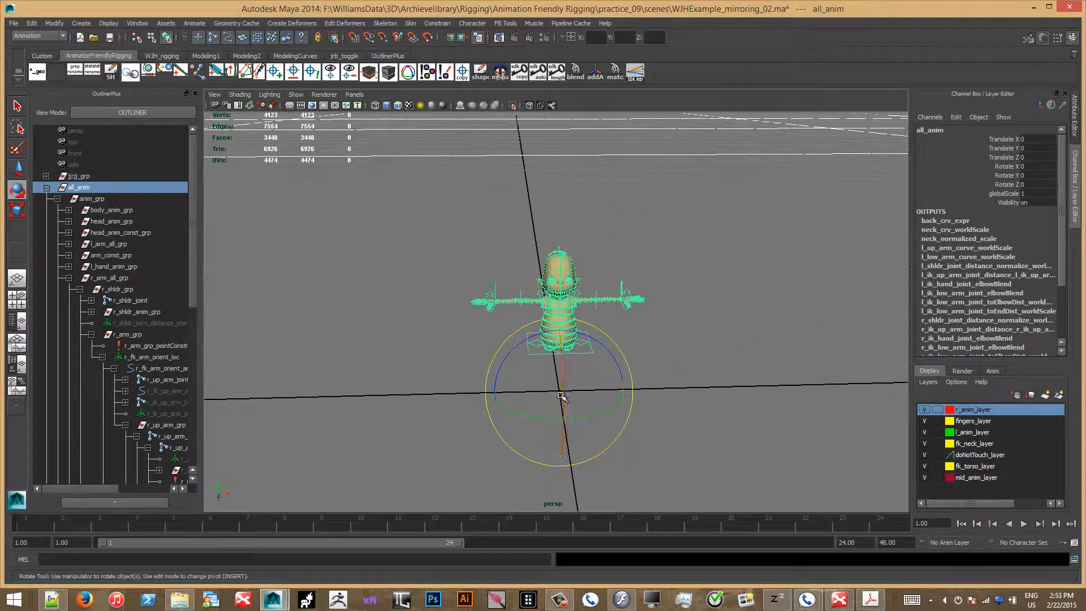
{"action": "key", "text": "r"}
{"action": "left_click_drag", "start_coordinate": [560, 391], "coordinate": [654, 329]}
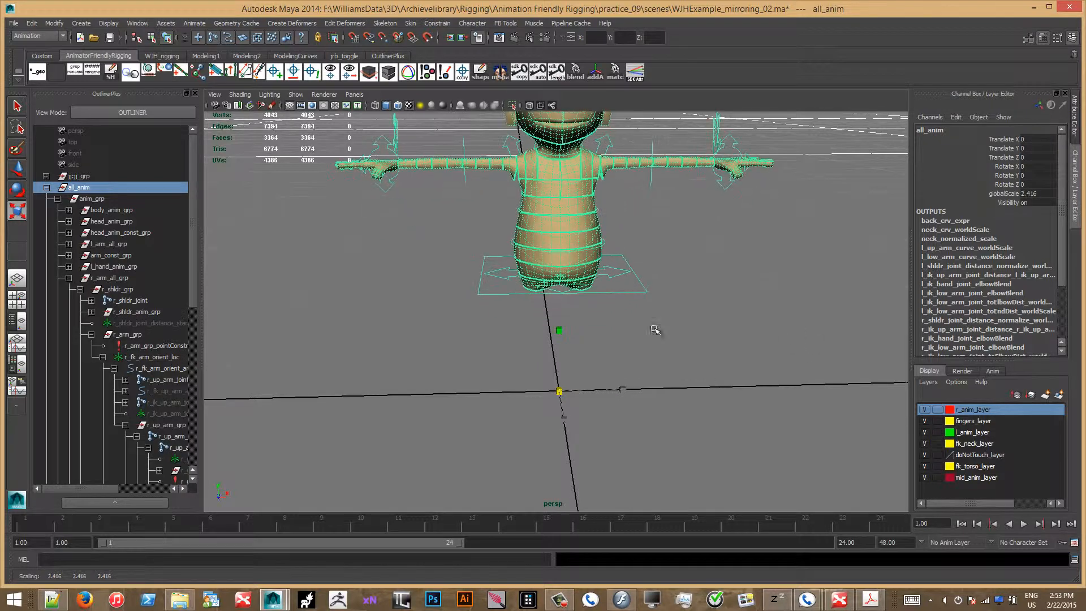
{"action": "left_click", "coordinate": [441, 342]}
- Test the right hand on the enlarged rig by rotating r_ik_hand_anim, and undo the rotation
{"action": "scroll", "coordinate": [388, 261], "scroll_direction": "up", "scroll_amount": 10}
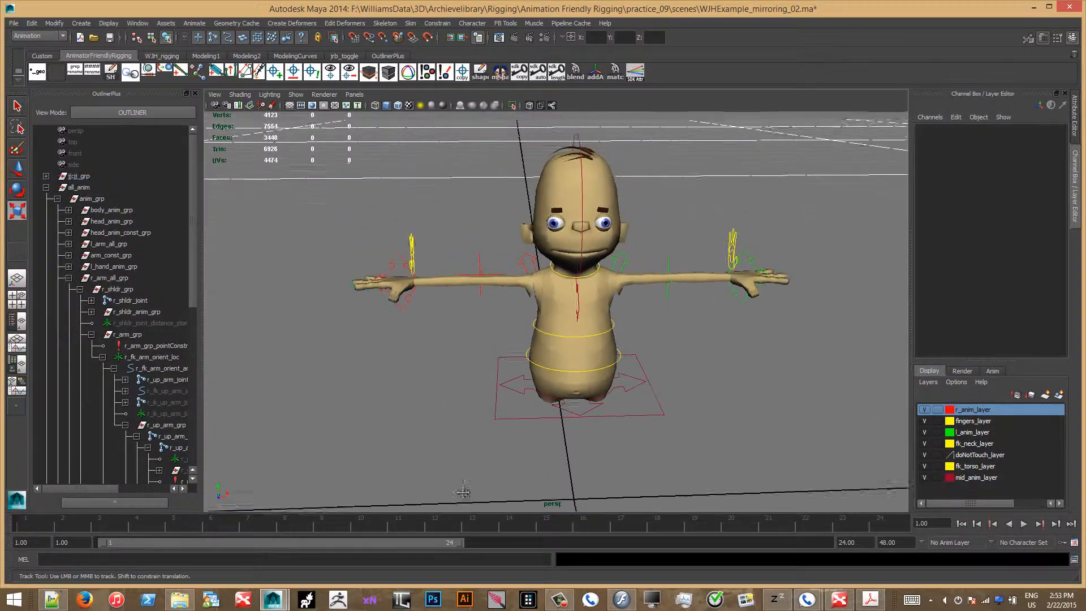
{"action": "left_click", "coordinate": [378, 256]}
{"action": "left_click_drag", "start_coordinate": [430, 407], "coordinate": [376, 359], "text": "alt"}
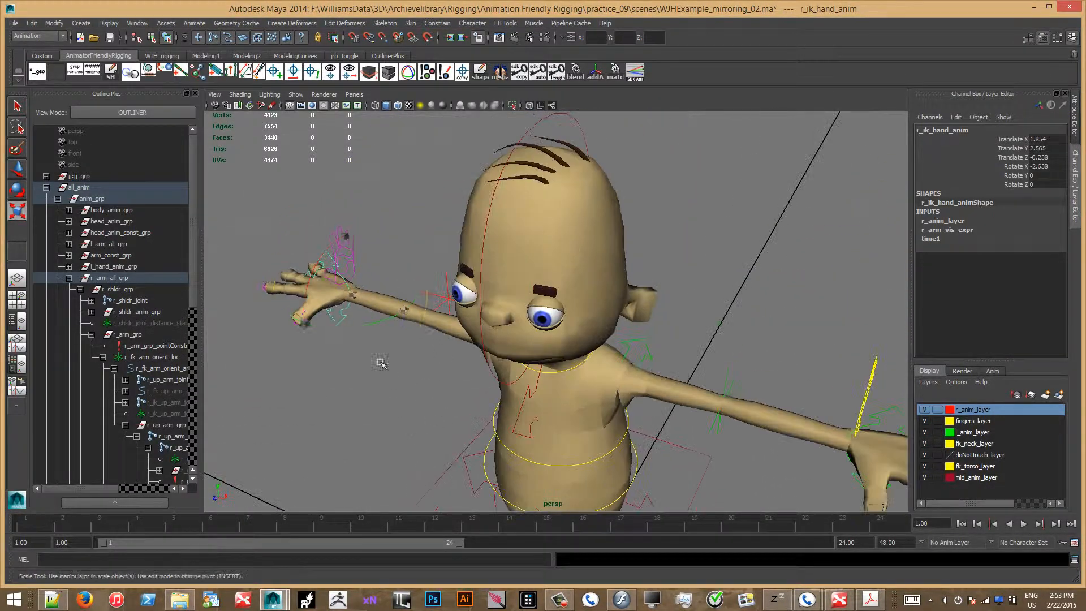
{"action": "key", "text": "e"}
{"action": "mouse_move", "coordinate": [310, 274]}
{"action": "left_mouse_down"}
{"action": "mouse_move", "coordinate": [283, 348]}
{"action": "mouse_move", "coordinate": [305, 346]}
{"action": "mouse_move", "coordinate": [294, 352]}
{"action": "mouse_move", "coordinate": [314, 255]}
{"action": "left_mouse_up"}
{"action": "key", "text": "z"}
- Test the right elbow on the enlarged rig by moving r_ik_elbow_anim vertically, undo the moves, and deselect the control
{"action": "left_click_drag", "start_coordinate": [390, 436], "coordinate": [450, 301], "text": "alt"}
{"action": "left_click", "coordinate": [460, 274]}
{"action": "key", "text": "w"}
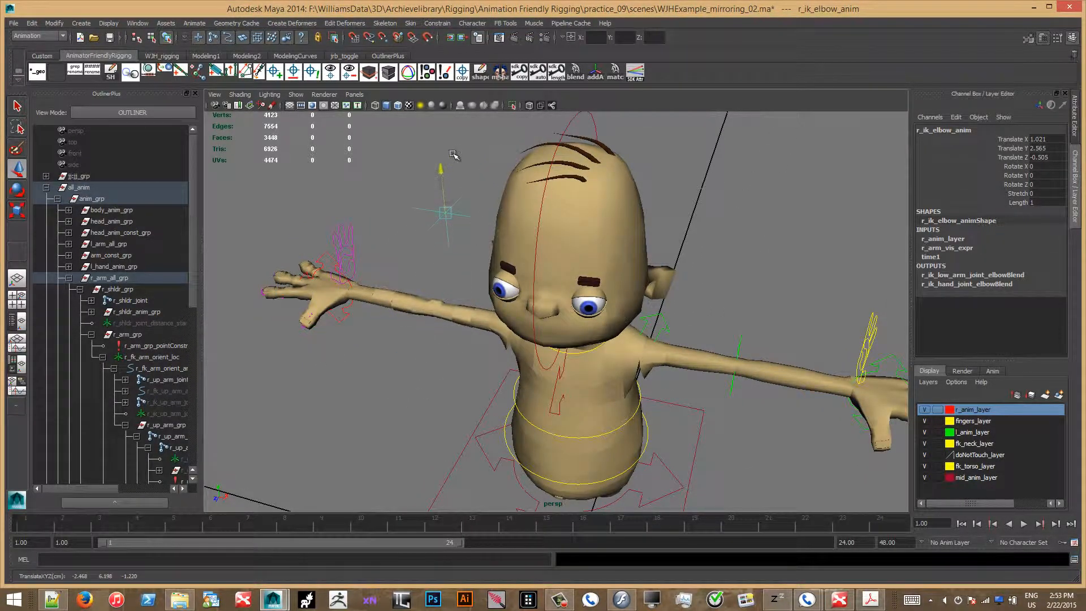
{"action": "left_click_drag", "start_coordinate": [456, 350], "coordinate": [454, 169]}
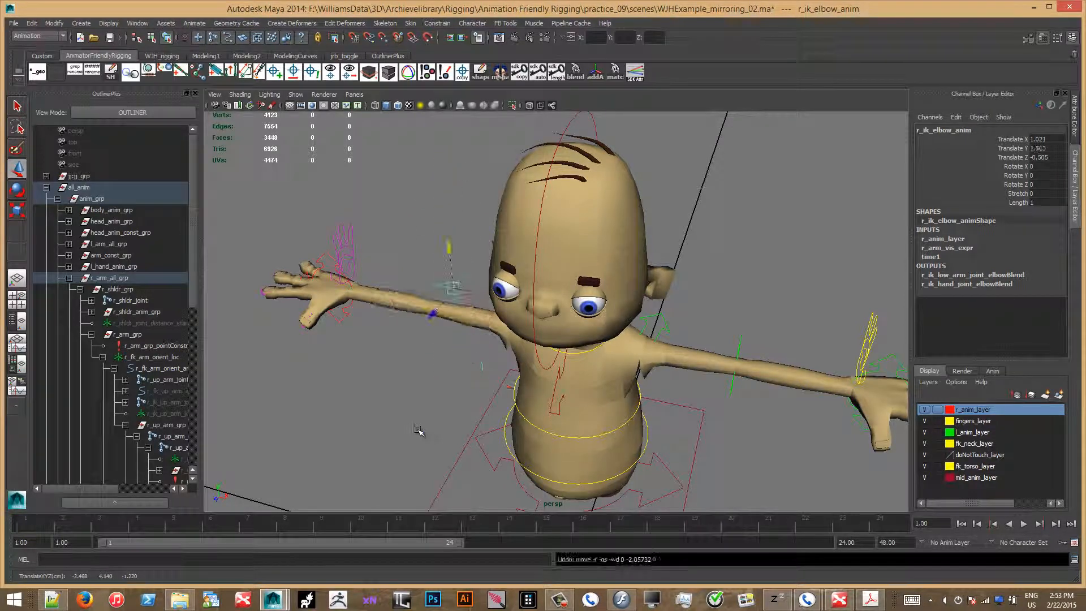
{"action": "left_click", "coordinate": [456, 407]}
{"action": "right_click_drag", "start_coordinate": [434, 435], "coordinate": [436, 399], "text": "alt"}
{"action": "left_click_drag", "start_coordinate": [436, 400], "coordinate": [475, 389], "text": "alt"}
{"action": "left_click_drag", "start_coordinate": [455, 433], "coordinate": [450, 455], "text": "alt"}
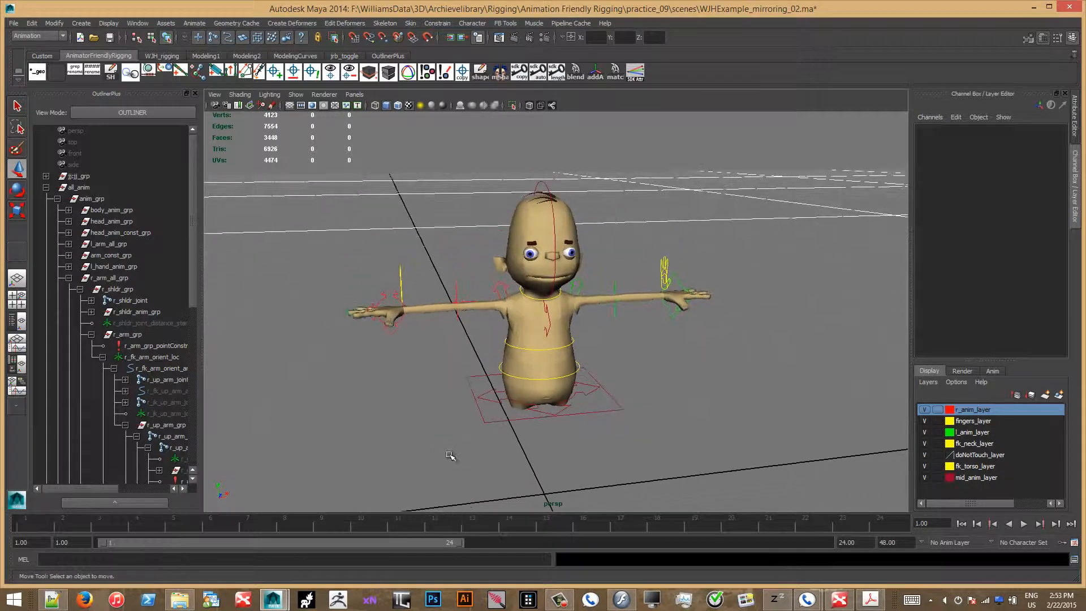